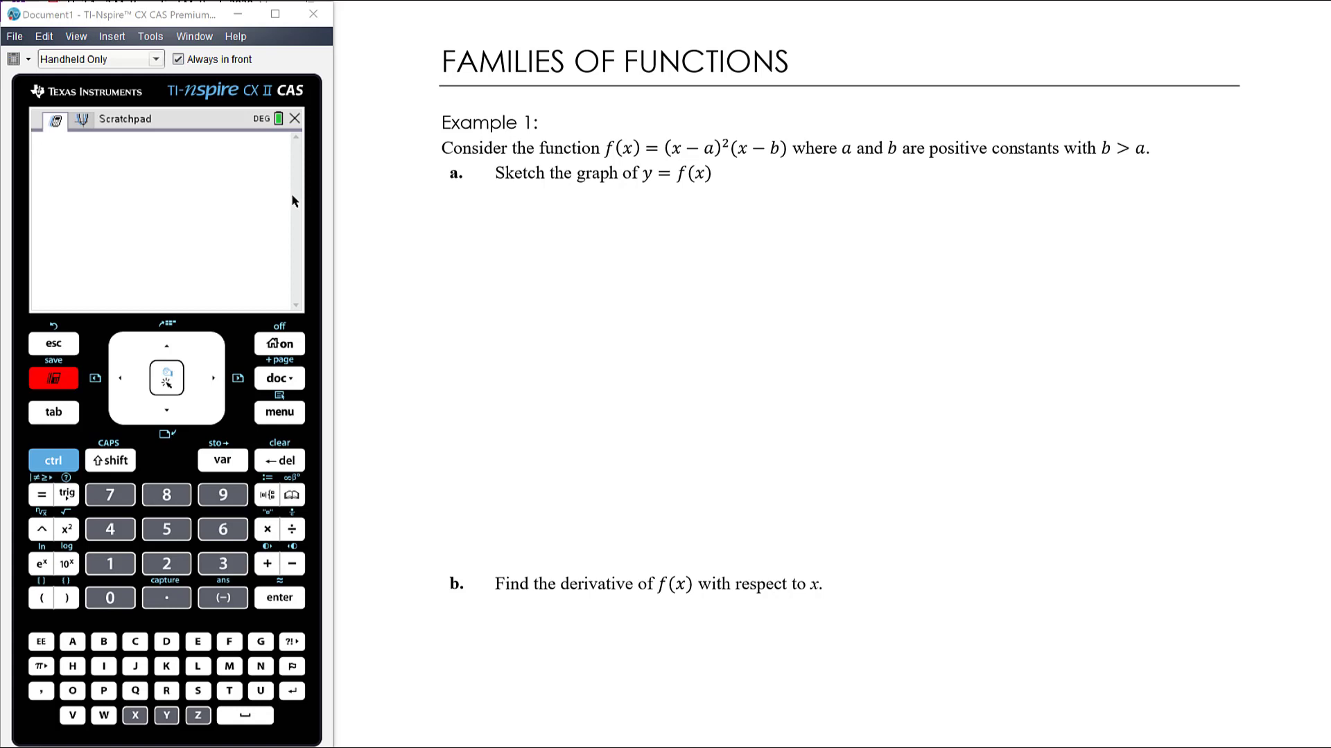
# Highlight f(x) in yellow and note beside it that its expansion begins with x³.
pyautogui.moveTo(601, 148); pyautogui.dragTo(786, 147)
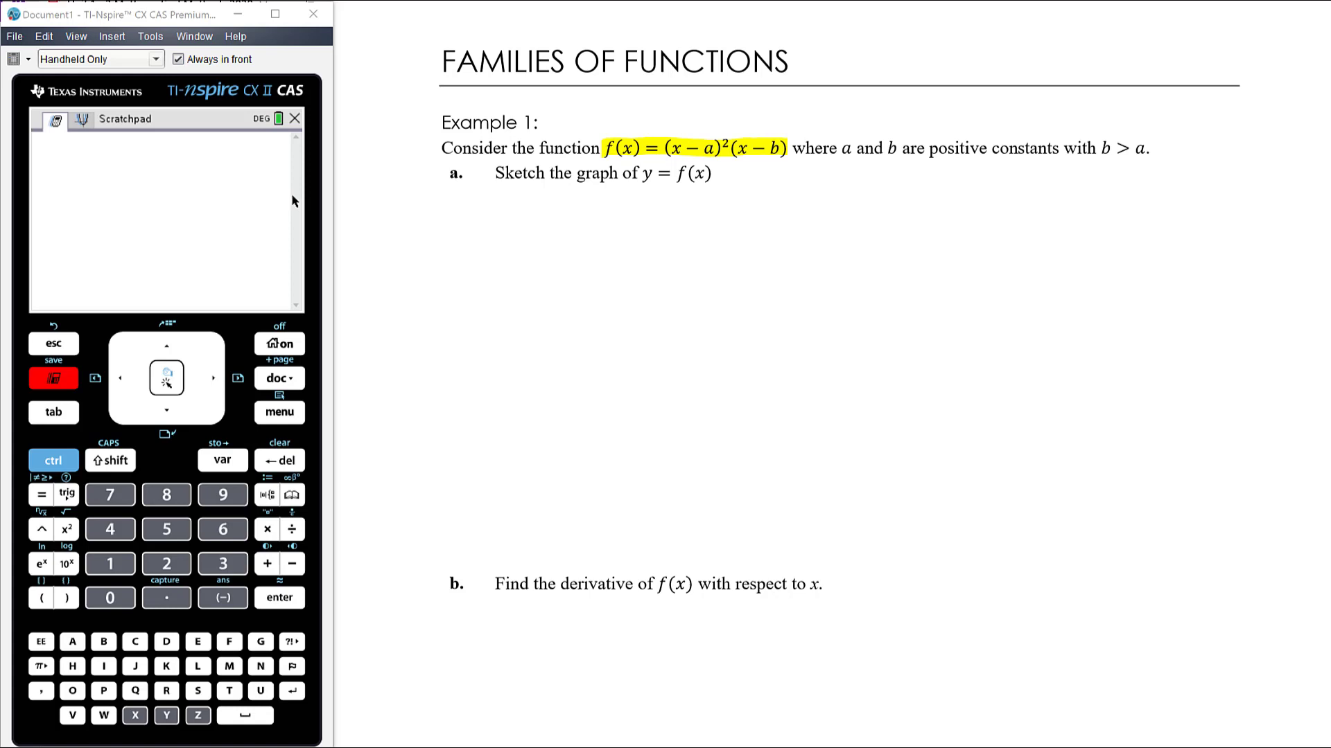
pyautogui.moveTo(785, 128); pyautogui.dragTo(852, 113)
pyautogui.moveTo(863, 115); pyautogui.dragTo(868, 113)
pyautogui.moveTo(873, 111); pyautogui.dragTo(880, 110)
pyautogui.moveTo(937, 117); pyautogui.dragTo(1021, 58)
pyautogui.hotkey('ctrl', 'z')
# Write an 'x-ints' heading and set 0 = (x−a)²(x−b) below it.
pyautogui.moveTo(459, 208)
pyautogui.mouseDown()
pyautogui.moveTo(460, 225)
pyautogui.moveTo(488, 215)
pyautogui.mouseUp()
pyautogui.click(494, 208)
pyautogui.moveTo(493, 215); pyautogui.dragTo(510, 222)
pyautogui.moveTo(515, 202)
pyautogui.mouseDown()
pyautogui.moveTo(517, 222)
pyautogui.moveTo(527, 207)
pyautogui.mouseUp()
pyautogui.moveTo(532, 209)
pyautogui.mouseDown()
pyautogui.moveTo(480, 245)
pyautogui.moveTo(504, 249)
pyautogui.mouseUp()
pyautogui.moveTo(495, 257)
pyautogui.mouseDown()
pyautogui.moveTo(524, 249)
pyautogui.moveTo(546, 264)
pyautogui.mouseUp()
pyautogui.moveTo(546, 248)
pyautogui.mouseDown()
pyautogui.moveTo(532, 264)
pyautogui.moveTo(563, 254)
pyautogui.mouseUp()
pyautogui.moveTo(577, 251)
pyautogui.mouseDown()
pyautogui.moveTo(587, 265)
pyautogui.moveTo(600, 243)
pyautogui.mouseUp()
pyautogui.moveTo(612, 236); pyautogui.dragTo(603, 268)
pyautogui.moveTo(614, 246); pyautogui.dragTo(622, 260)
pyautogui.moveTo(638, 254); pyautogui.dragTo(683, 262)
# Write the roots x = a and x = b under their factors.
pyautogui.moveTo(546, 277); pyautogui.dragTo(530, 294)
pyautogui.moveTo(483, 303); pyautogui.dragTo(485, 318)
pyautogui.moveTo(507, 310); pyautogui.dragTo(518, 314)
pyautogui.moveTo(533, 306); pyautogui.dragTo(539, 316)
pyautogui.moveTo(631, 273); pyautogui.dragTo(624, 306)
pyautogui.moveTo(630, 297); pyautogui.dragTo(627, 309)
pyautogui.moveTo(645, 299); pyautogui.dragTo(660, 298)
pyautogui.moveTo(647, 305); pyautogui.dragTo(670, 304)
pyautogui.moveTo(669, 298); pyautogui.dragTo(671, 309)
pyautogui.moveTo(593, 224)
pyautogui.mouseDown()
pyautogui.moveTo(584, 240)
pyautogui.moveTo(604, 252)
pyautogui.mouseUp()
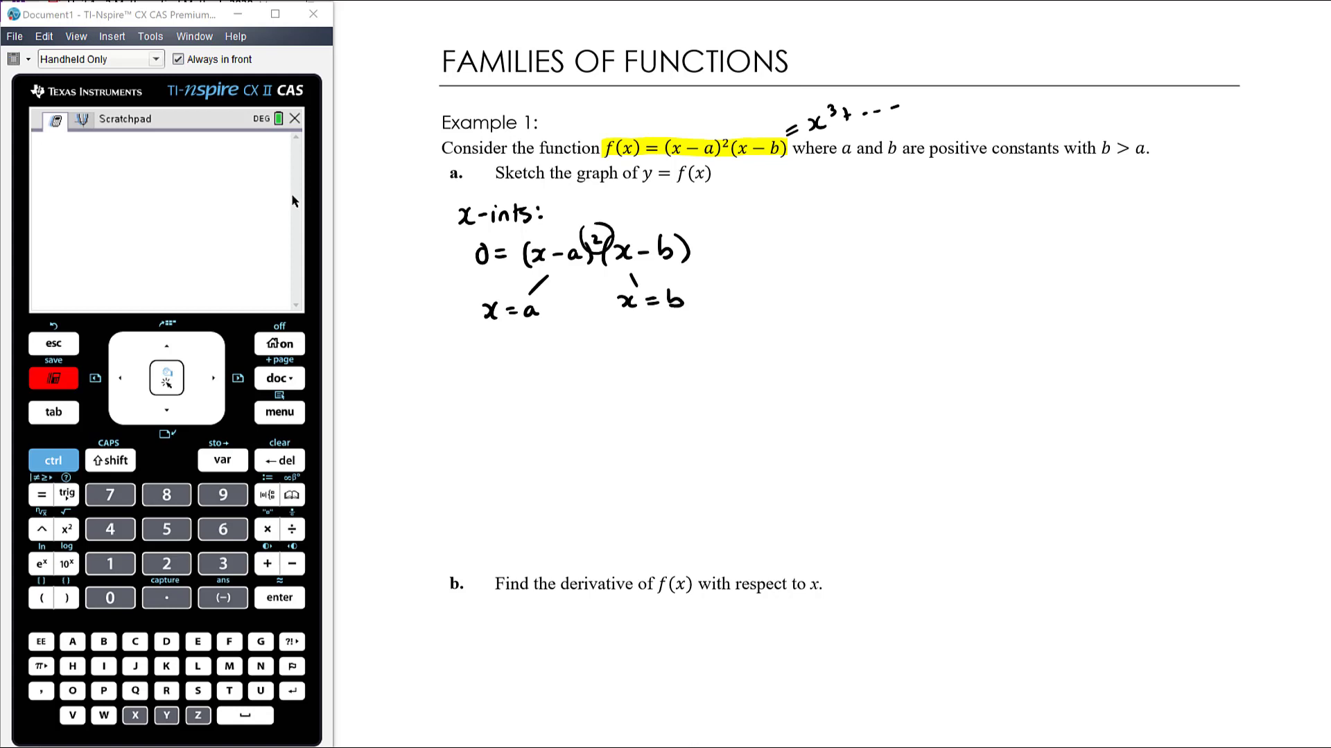
pyautogui.hotkey('ctrl', 'z')
# Note that the graph touches the axis at x = a and cuts it at x = b.
pyautogui.moveTo(474, 328)
pyautogui.mouseDown()
pyautogui.moveTo(471, 350)
pyautogui.moveTo(491, 337)
pyautogui.mouseUp()
pyautogui.moveTo(491, 338); pyautogui.dragTo(505, 338)
pyautogui.moveTo(513, 336); pyautogui.dragTo(538, 349)
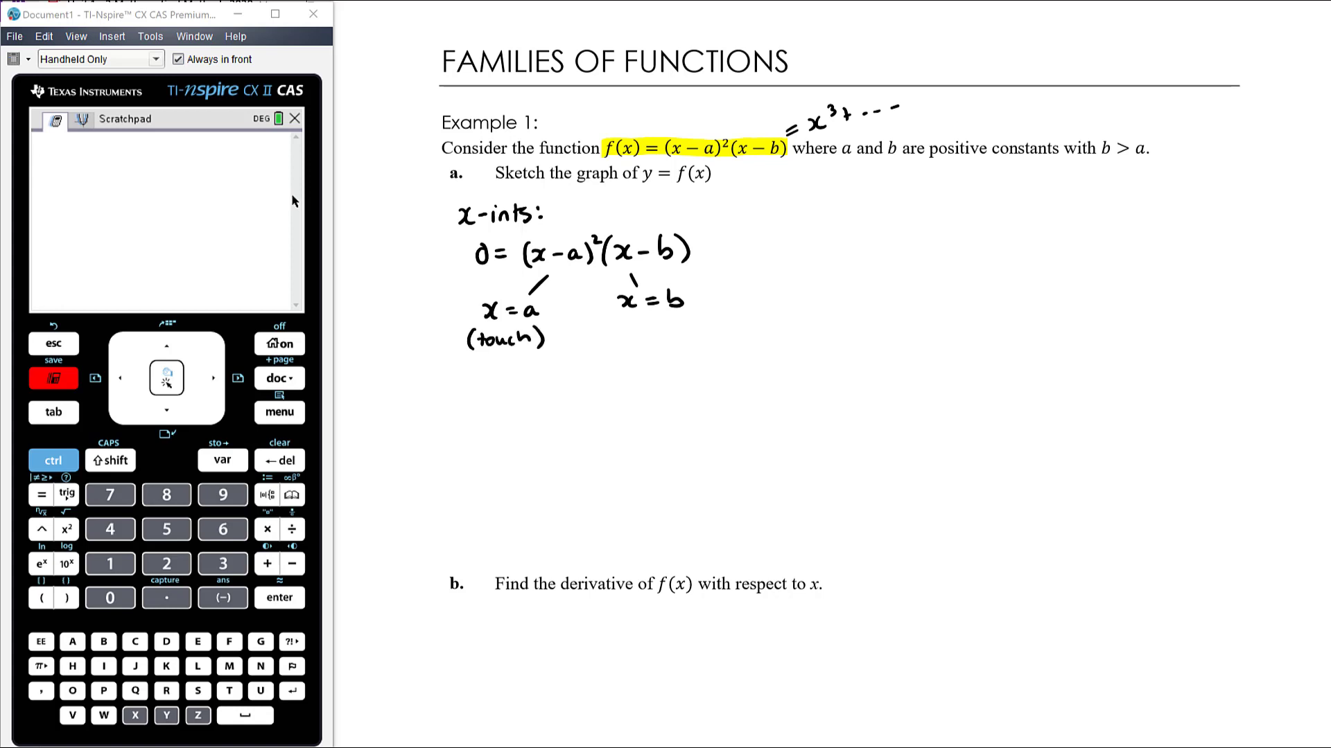
pyautogui.moveTo(627, 316)
pyautogui.mouseDown()
pyautogui.moveTo(624, 336)
pyautogui.moveTo(652, 326)
pyautogui.mouseUp()
pyautogui.moveTo(656, 315); pyautogui.dragTo(656, 331)
pyautogui.moveTo(649, 323); pyautogui.dragTo(676, 334)
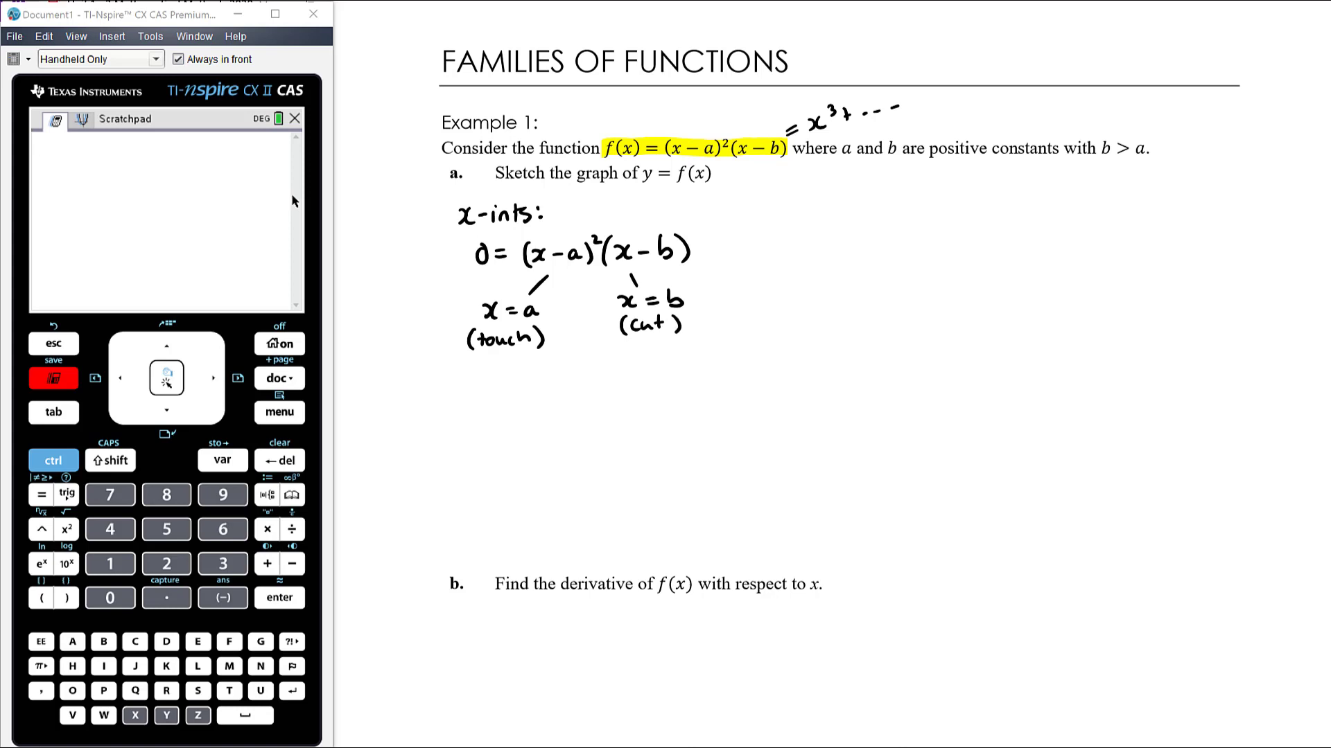
# Draw vertical and horizontal axes beside the x-intercept working.
pyautogui.hscroll(3, 763, 319)
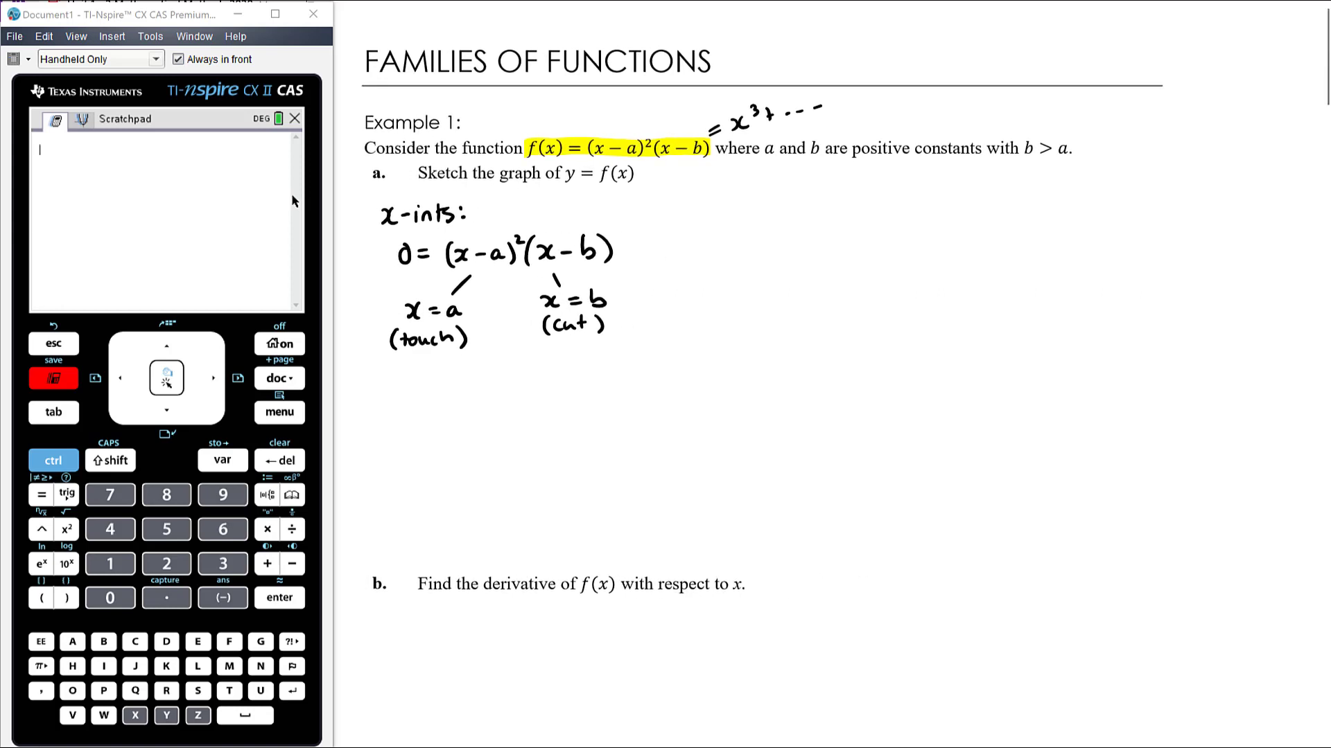
pyautogui.moveTo(784, 197); pyautogui.dragTo(781, 555)
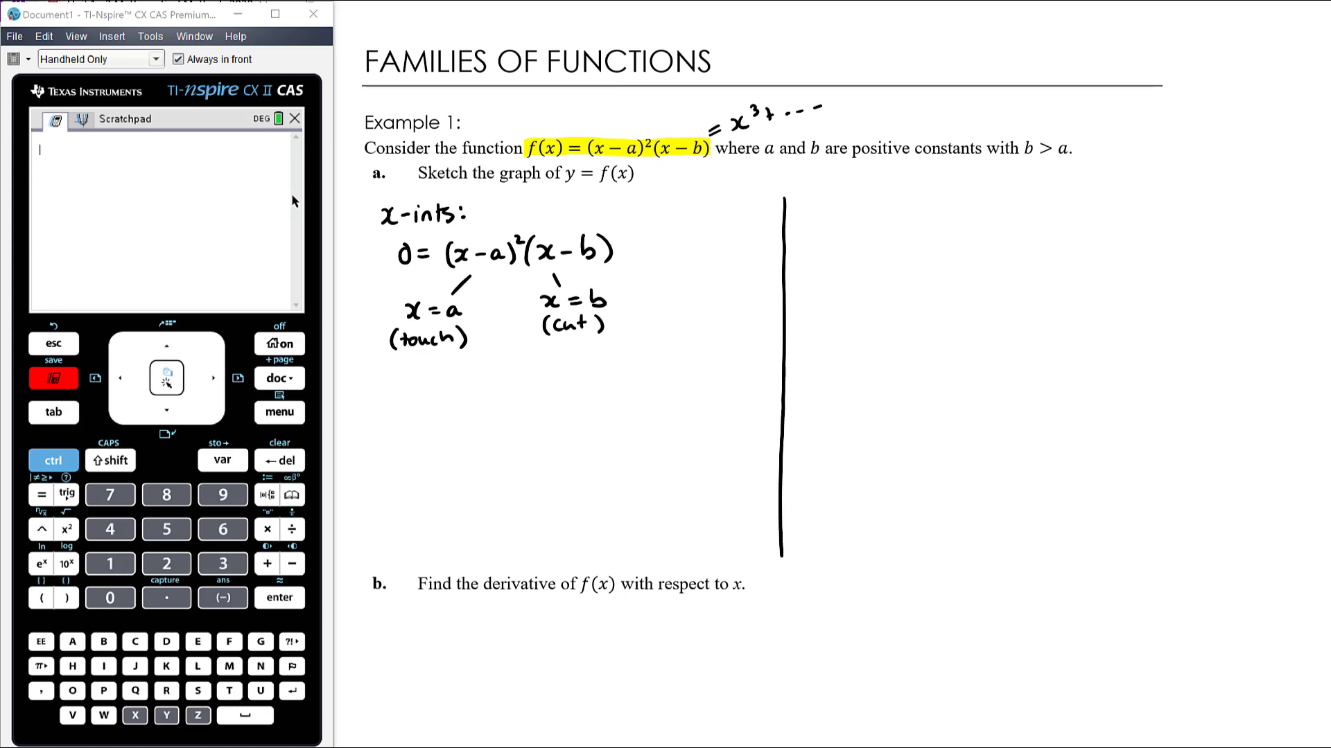
pyautogui.moveTo(726, 324); pyautogui.dragTo(1093, 333)
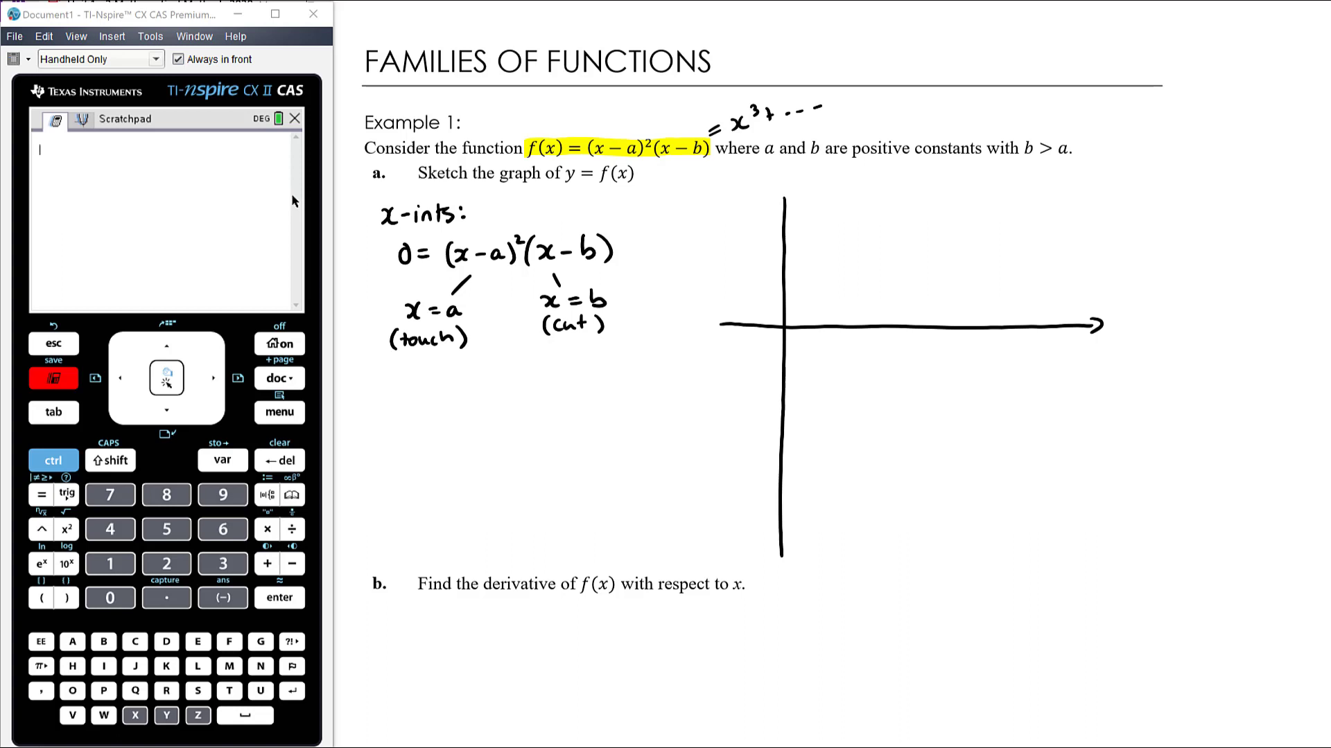
pyautogui.click(292, 201)
# Write a > b above the question and start the cubic rising from the lower left.
pyautogui.moveTo(706, 554)
pyautogui.mouseDown()
pyautogui.moveTo(709, 526)
pyautogui.moveTo(879, 429)
pyautogui.moveTo(1005, 285)
pyautogui.mouseUp()
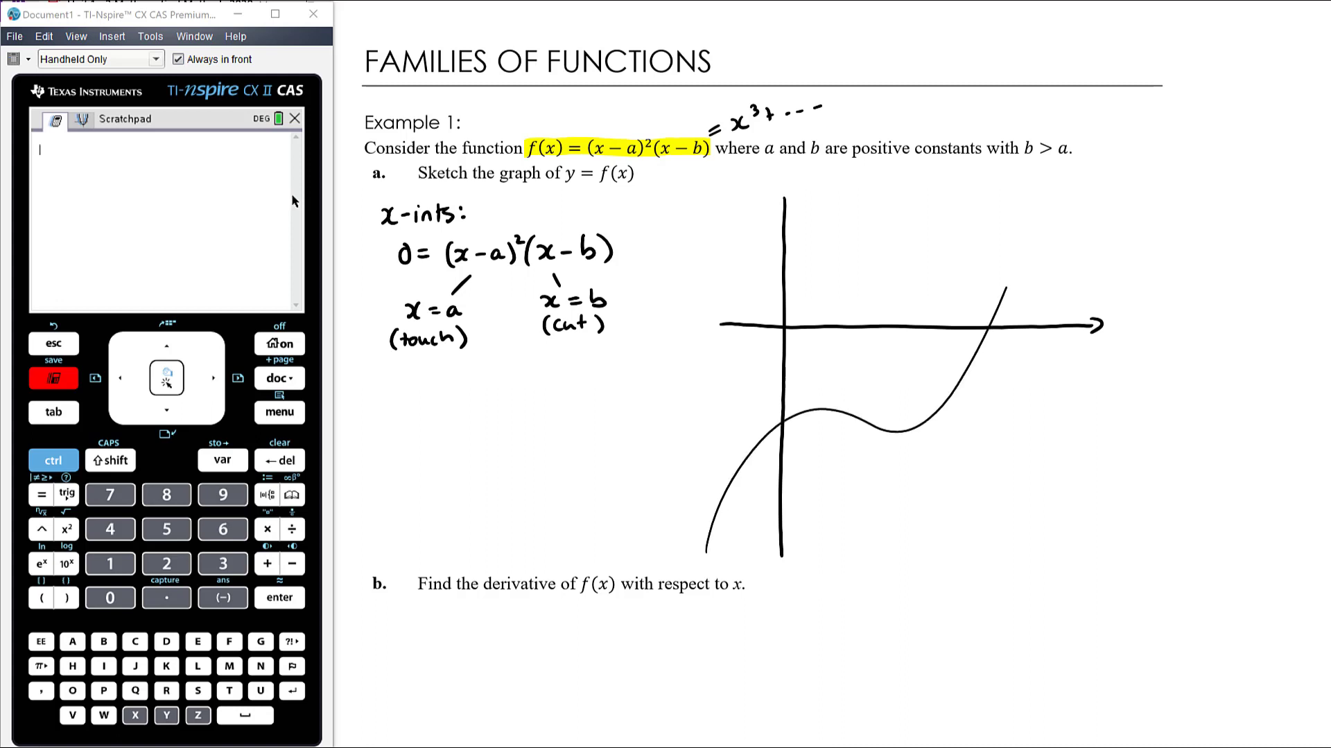
pyautogui.moveTo(740, 522)
pyautogui.mouseDown()
pyautogui.moveTo(854, 348)
pyautogui.moveTo(894, 337)
pyautogui.moveTo(950, 399)
pyautogui.moveTo(1007, 347)
pyautogui.moveTo(1054, 222)
pyautogui.mouseUp()
pyautogui.hotkey('ctrl', 'z')
pyautogui.hotkey('ctrl', 'z')
pyautogui.moveTo(1039, 111)
pyautogui.mouseDown()
pyautogui.moveTo(1080, 102)
pyautogui.moveTo(1083, 132)
pyautogui.mouseUp()
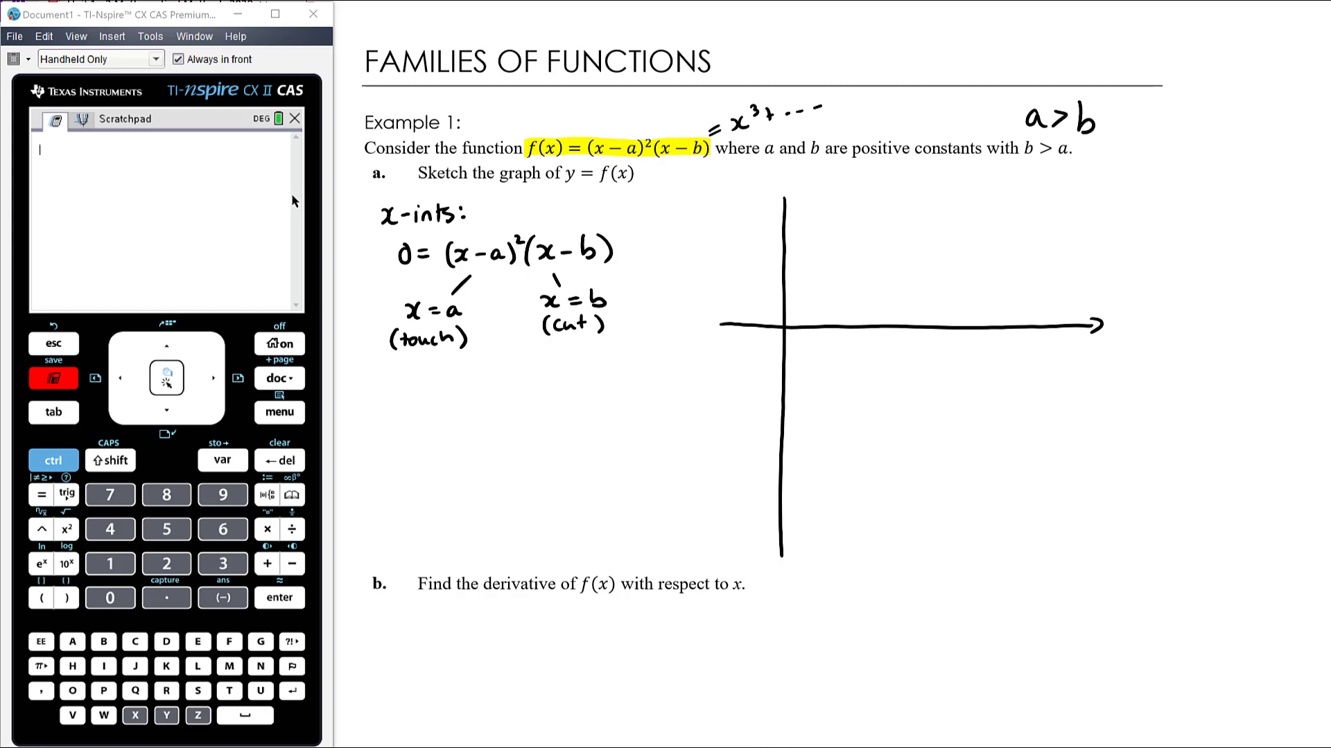
pyautogui.moveTo(746, 563)
pyautogui.mouseDown()
pyautogui.moveTo(858, 261)
pyautogui.moveTo(923, 261)
pyautogui.moveTo(968, 333)
pyautogui.moveTo(1081, 164)
pyautogui.mouseUp()
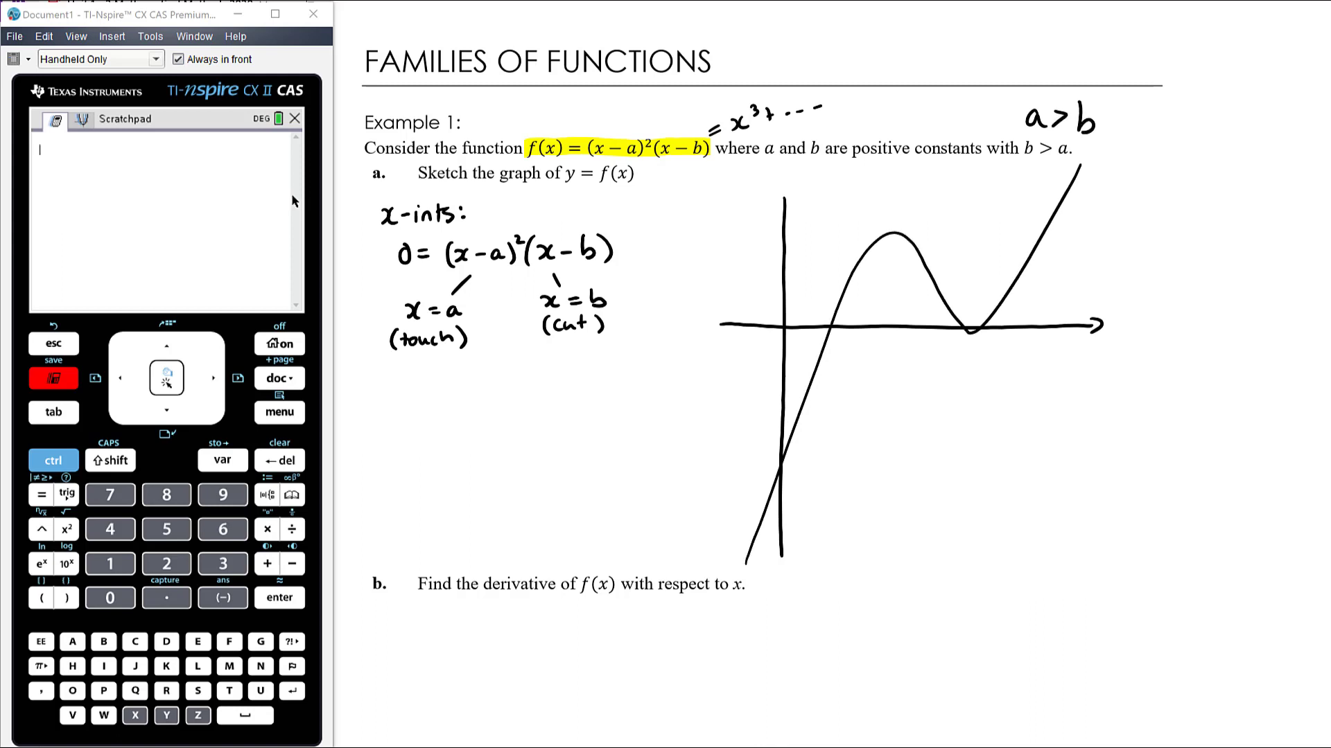
pyautogui.hotkey('ctrl', 'z')
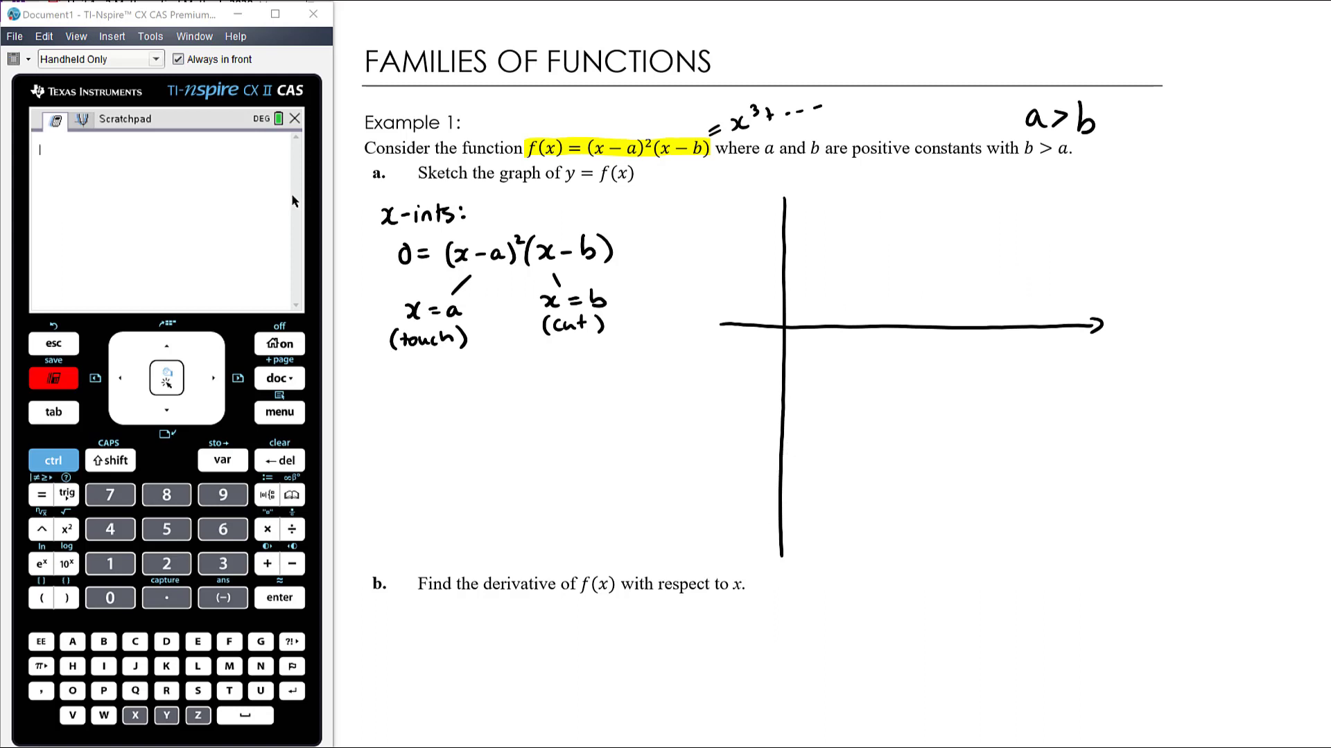
pyautogui.moveTo(747, 541)
pyautogui.mouseDown()
pyautogui.moveTo(800, 401)
pyautogui.moveTo(846, 330)
pyautogui.moveTo(887, 357)
pyautogui.moveTo(912, 404)
pyautogui.moveTo(958, 425)
pyautogui.moveTo(1010, 356)
pyautogui.moveTo(1063, 188)
pyautogui.mouseUp()
# Label (b,0) and (a,0) on the sketch and add an underlined y-int heading.
pyautogui.moveTo(1032, 336)
pyautogui.mouseDown()
pyautogui.moveTo(1030, 365)
pyautogui.moveTo(1071, 350)
pyautogui.moveTo(1087, 366)
pyautogui.mouseUp()
pyautogui.moveTo(837, 284)
pyautogui.mouseDown()
pyautogui.moveTo(833, 313)
pyautogui.moveTo(877, 297)
pyautogui.moveTo(898, 305)
pyautogui.moveTo(871, 300)
pyautogui.moveTo(862, 312)
pyautogui.moveTo(879, 291)
pyautogui.moveTo(898, 312)
pyautogui.mouseUp()
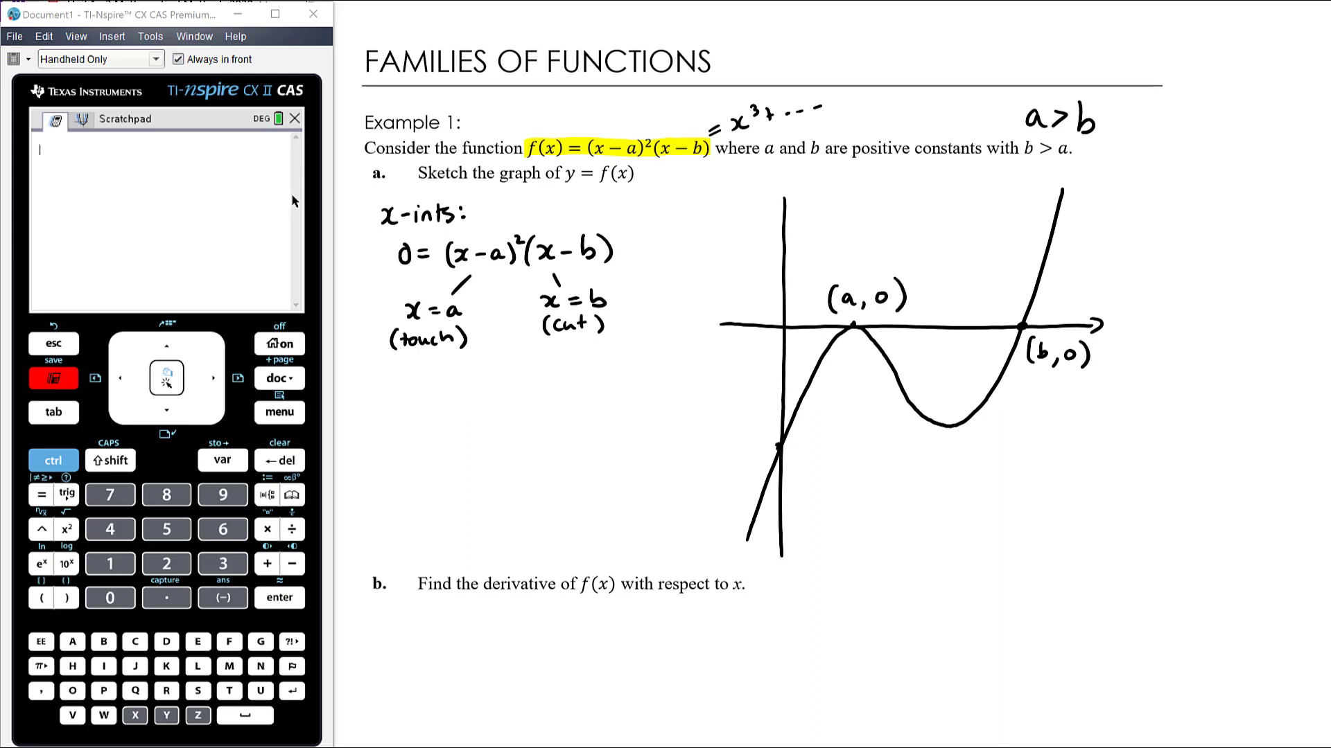
pyautogui.moveTo(374, 383)
pyautogui.mouseDown()
pyautogui.moveTo(375, 410)
pyautogui.moveTo(401, 389)
pyautogui.moveTo(449, 400)
pyautogui.mouseUp()
pyautogui.moveTo(380, 237); pyautogui.dragTo(463, 231)
# Substitute x = 0 to get y = (0−a)²(0−b) = (−a)²(−b).
pyautogui.moveTo(392, 422)
pyautogui.mouseDown()
pyautogui.moveTo(396, 454)
pyautogui.moveTo(423, 422)
pyautogui.moveTo(434, 438)
pyautogui.mouseUp()
pyautogui.moveTo(447, 421); pyautogui.dragTo(488, 428)
pyautogui.moveTo(493, 409)
pyautogui.mouseDown()
pyautogui.moveTo(494, 431)
pyautogui.moveTo(509, 410)
pyautogui.moveTo(516, 436)
pyautogui.mouseUp()
pyautogui.moveTo(532, 416)
pyautogui.mouseDown()
pyautogui.moveTo(526, 426)
pyautogui.moveTo(534, 415)
pyautogui.mouseUp()
pyautogui.moveTo(542, 423); pyautogui.dragTo(590, 435)
pyautogui.moveTo(438, 456); pyautogui.dragTo(432, 484)
pyautogui.moveTo(442, 469); pyautogui.dragTo(486, 482)
pyautogui.moveTo(489, 450)
pyautogui.mouseDown()
pyautogui.moveTo(518, 463)
pyautogui.moveTo(516, 476)
pyautogui.mouseUp()
pyautogui.moveTo(533, 465); pyautogui.dragTo(556, 474)
pyautogui.moveTo(416, 506); pyautogui.dragTo(426, 513)
pyautogui.moveTo(455, 503); pyautogui.dragTo(453, 514)
# Simplify the y-intercept to a² × −b = −a²b.
pyautogui.moveTo(488, 500)
pyautogui.mouseDown()
pyautogui.moveTo(504, 511)
pyautogui.moveTo(489, 510)
pyautogui.mouseUp()
pyautogui.moveTo(522, 490)
pyautogui.mouseDown()
pyautogui.moveTo(520, 507)
pyautogui.moveTo(546, 504)
pyautogui.mouseUp()
pyautogui.hotkey('ctrl', 'z')
pyautogui.moveTo(414, 542); pyautogui.dragTo(426, 547)
pyautogui.moveTo(440, 547); pyautogui.dragTo(478, 552)
pyautogui.moveTo(483, 528); pyautogui.dragTo(491, 534)
pyautogui.moveTo(502, 529); pyautogui.dragTo(503, 549)
# Label the y-intercept point (0, −a²b) on the sketch.
pyautogui.moveTo(690, 425)
pyautogui.mouseDown()
pyautogui.moveTo(685, 455)
pyautogui.moveTo(700, 434)
pyautogui.mouseUp()
pyautogui.moveTo(714, 448)
pyautogui.mouseDown()
pyautogui.moveTo(710, 460)
pyautogui.moveTo(729, 439)
pyautogui.moveTo(744, 447)
pyautogui.mouseUp()
pyautogui.moveTo(745, 421); pyautogui.dragTo(752, 431)
pyautogui.moveTo(757, 421); pyautogui.dragTo(766, 444)
pyautogui.moveTo(769, 421); pyautogui.dragTo(770, 457)
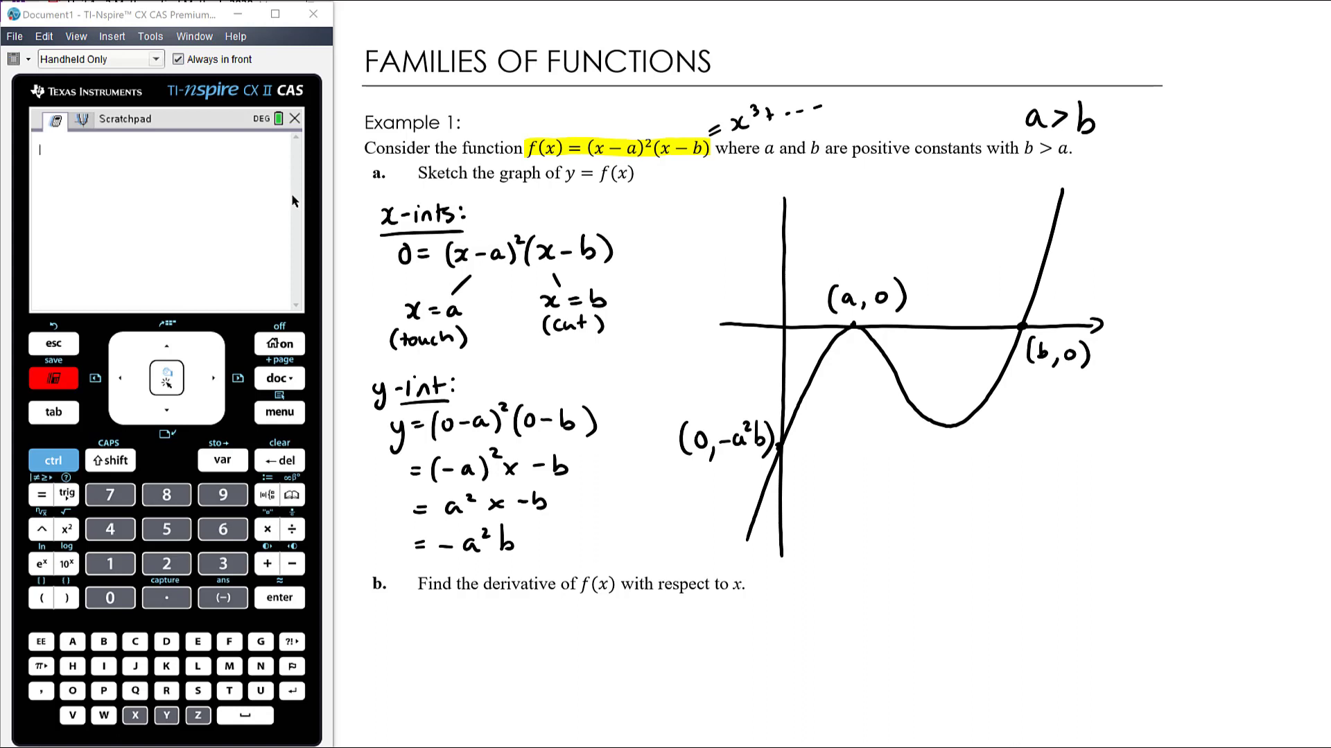
pyautogui.moveTo(1020, 418)
pyautogui.mouseDown()
pyautogui.moveTo(948, 497)
pyautogui.moveTo(1024, 399)
pyautogui.mouseUp()
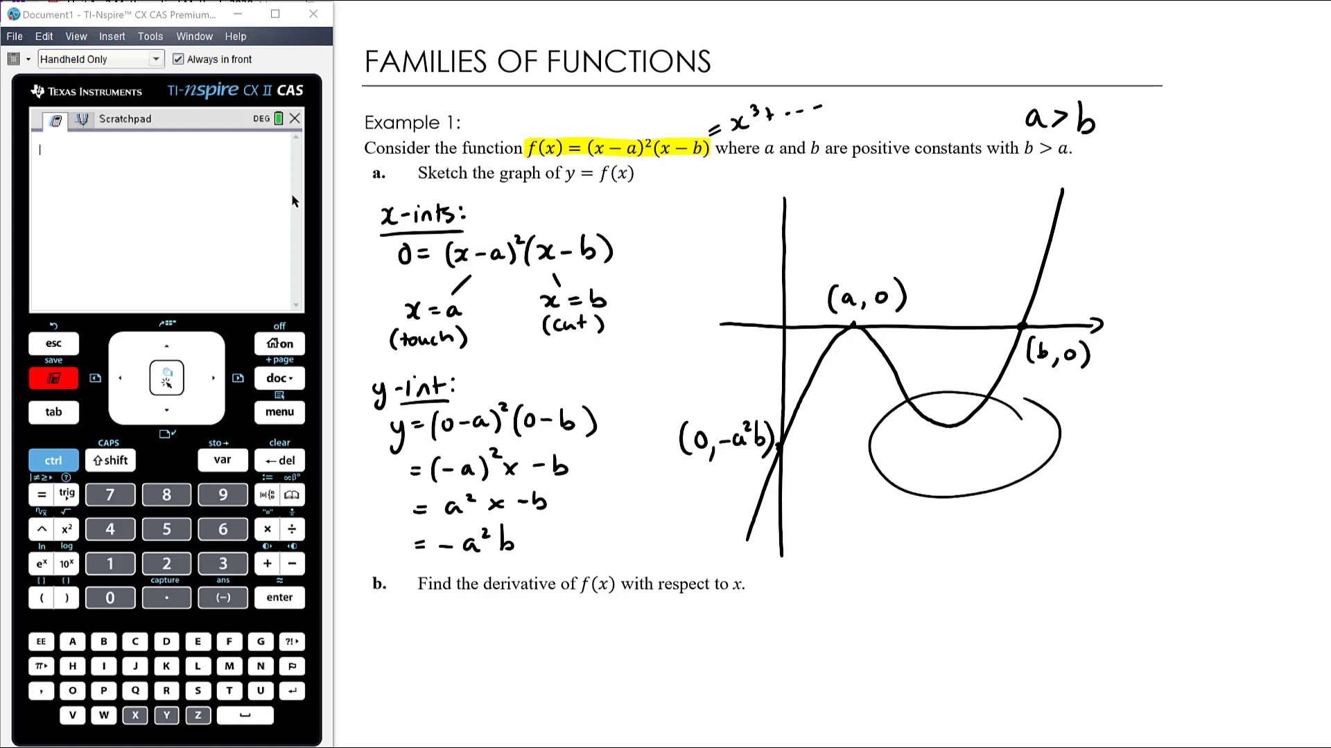
pyautogui.hotkey('ctrl', 'z')
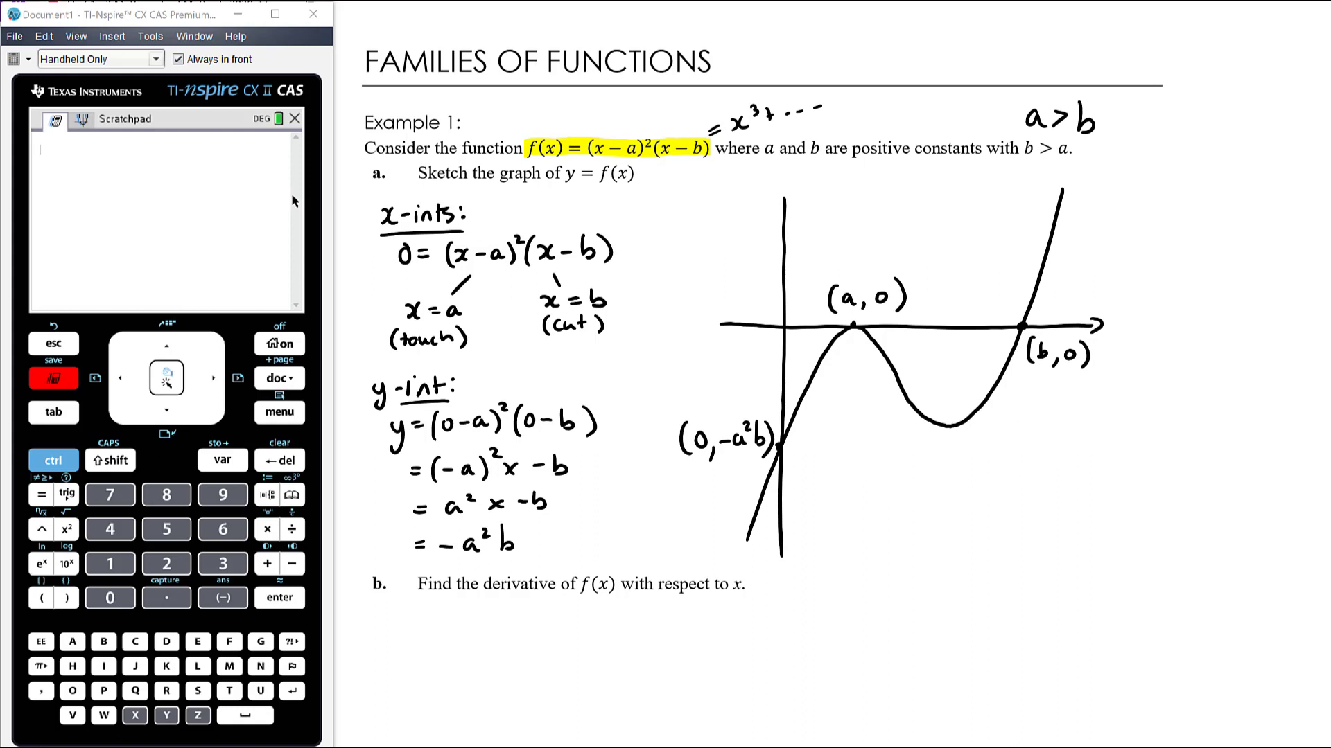
# Write f(x) = (x−a)²(x−b) under part b.
pyautogui.scroll(-3, 761, 316)
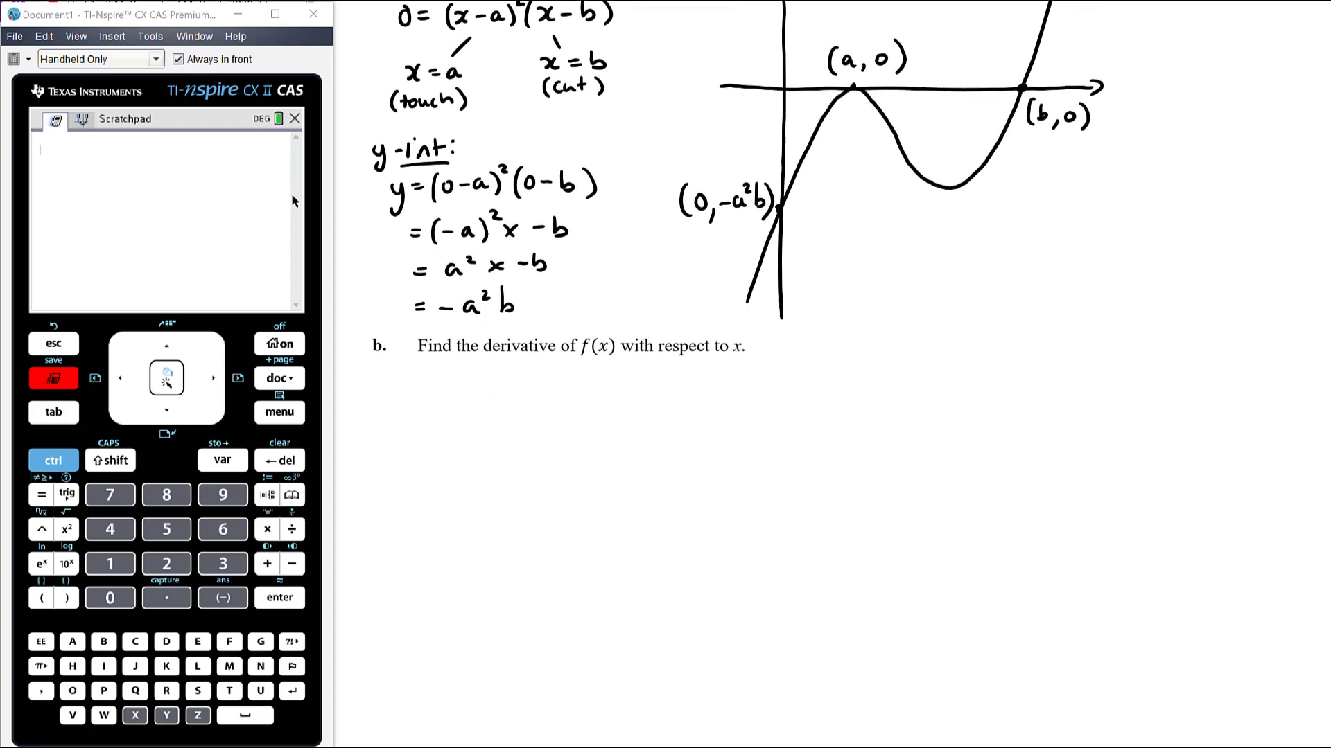
pyautogui.scroll(2, 832, 277)
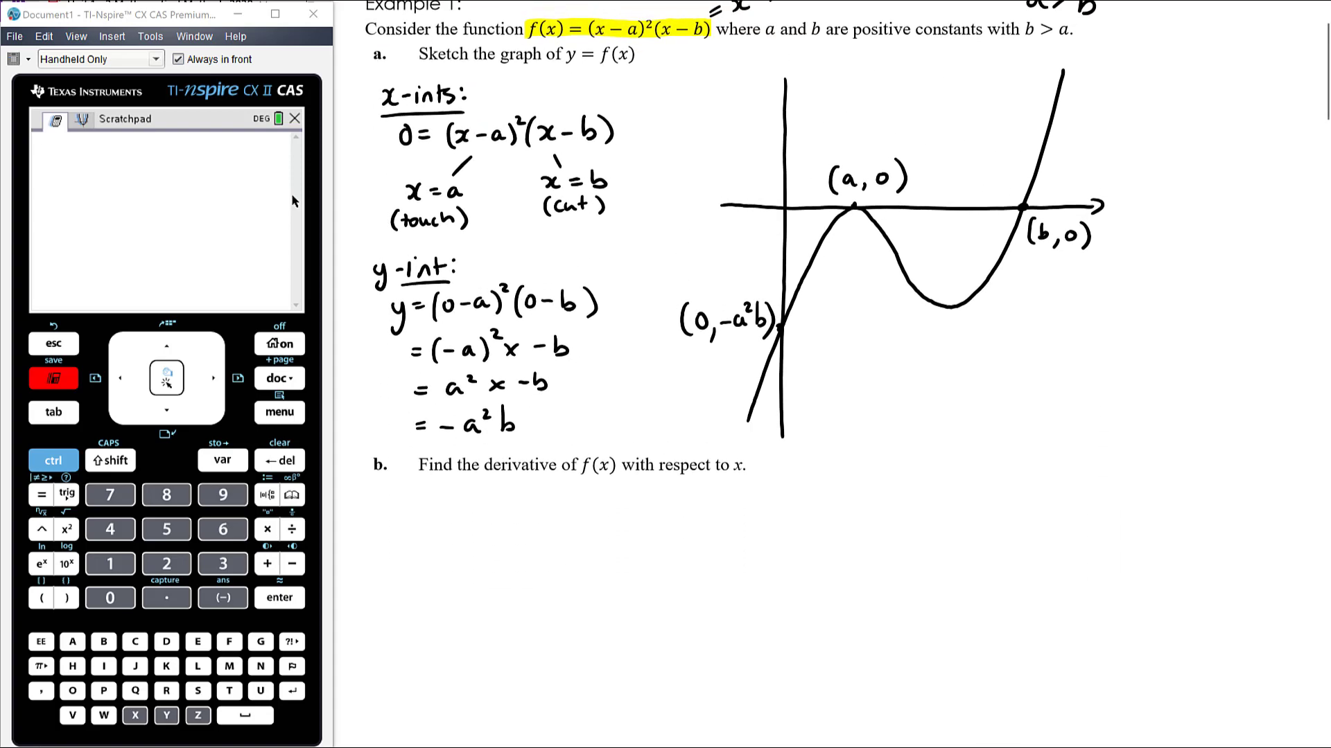
pyautogui.moveTo(450, 499)
pyautogui.mouseDown()
pyautogui.moveTo(437, 545)
pyautogui.moveTo(526, 519)
pyautogui.mouseUp()
pyautogui.moveTo(550, 493)
pyautogui.mouseDown()
pyautogui.moveTo(541, 530)
pyautogui.moveTo(565, 525)
pyautogui.mouseUp()
pyautogui.moveTo(568, 506)
pyautogui.mouseDown()
pyautogui.moveTo(552, 525)
pyautogui.moveTo(586, 514)
pyautogui.mouseUp()
pyautogui.moveTo(601, 510); pyautogui.dragTo(610, 522)
pyautogui.moveTo(614, 494)
pyautogui.mouseDown()
pyautogui.moveTo(625, 526)
pyautogui.moveTo(633, 488)
pyautogui.moveTo(661, 530)
pyautogui.moveTo(684, 516)
pyautogui.mouseUp()
pyautogui.moveTo(692, 499)
pyautogui.mouseDown()
pyautogui.moveTo(678, 516)
pyautogui.moveTo(717, 509)
pyautogui.mouseUp()
pyautogui.moveTo(736, 496)
pyautogui.mouseDown()
pyautogui.moveTo(747, 512)
pyautogui.moveTo(733, 520)
pyautogui.mouseUp()
pyautogui.moveTo(757, 490); pyautogui.dragTo(758, 528)
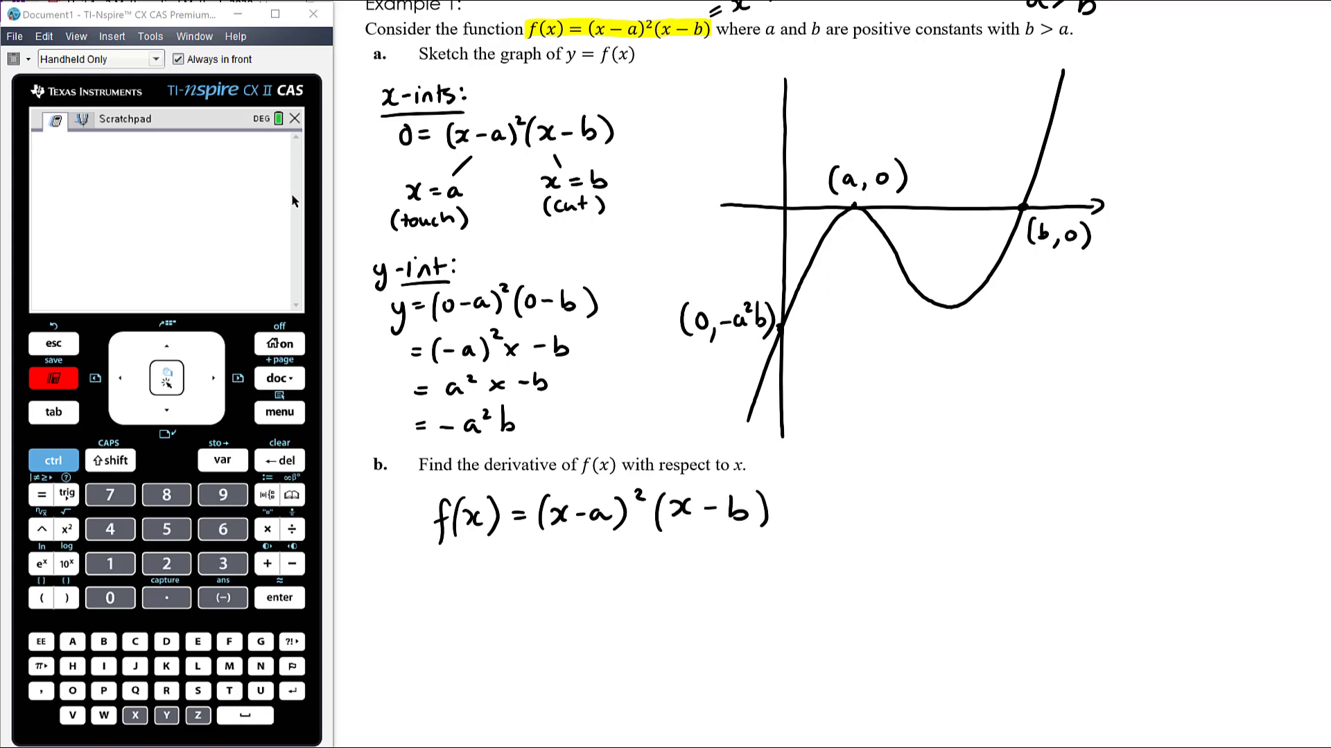
# Try a multiplication mark and underlines on a and b, then remove them.
pyautogui.scroll(-3, 738, 374)
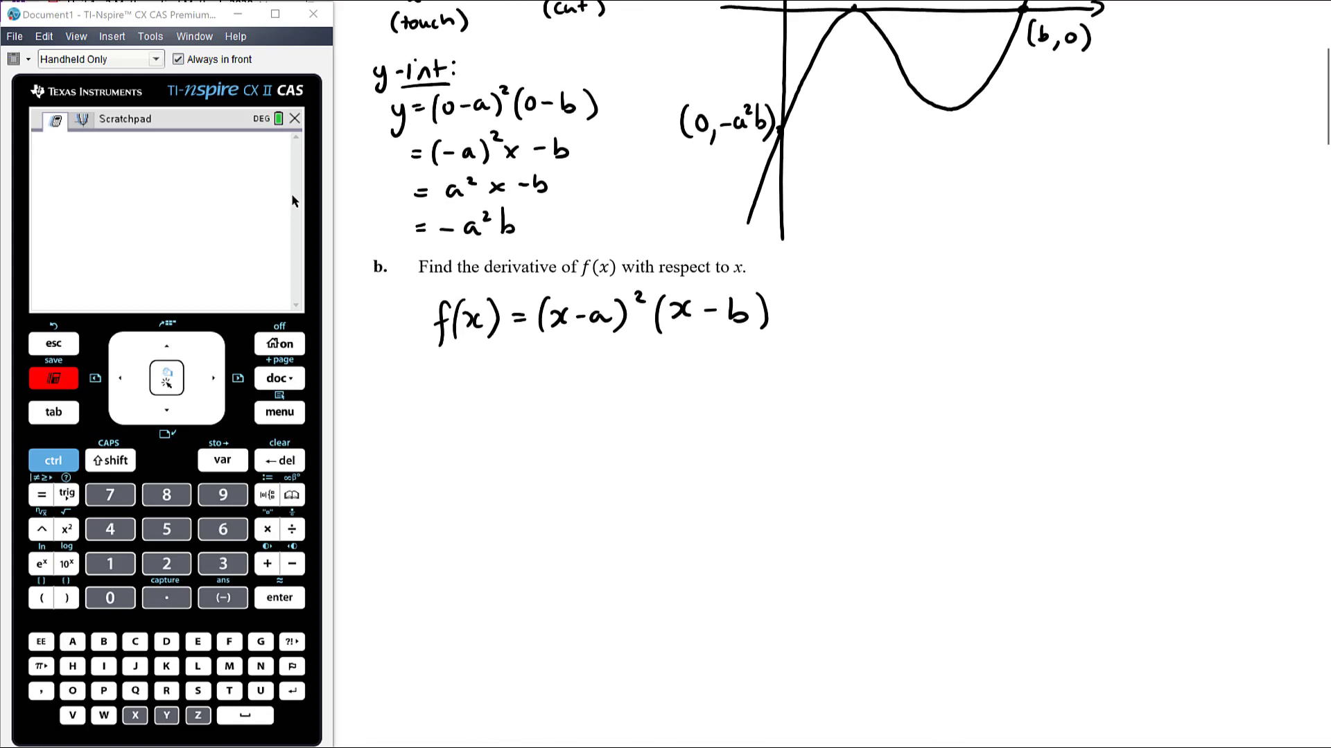
pyautogui.moveTo(633, 321)
pyautogui.mouseDown()
pyautogui.moveTo(642, 332)
pyautogui.moveTo(637, 314)
pyautogui.mouseUp()
pyautogui.hotkey('ctrl', 'z')
pyautogui.hotkey('ctrl', 'z')
pyautogui.hotkey('ctrl', 'z')
pyautogui.moveTo(583, 338); pyautogui.dragTo(600, 337)
pyautogui.moveTo(722, 338); pyautogui.dragTo(753, 338)
pyautogui.hotkey('ctrl', 'z')
pyautogui.hotkey('ctrl', 'z')
pyautogui.scroll(-1, 739, 173)
pyautogui.click(293, 201)
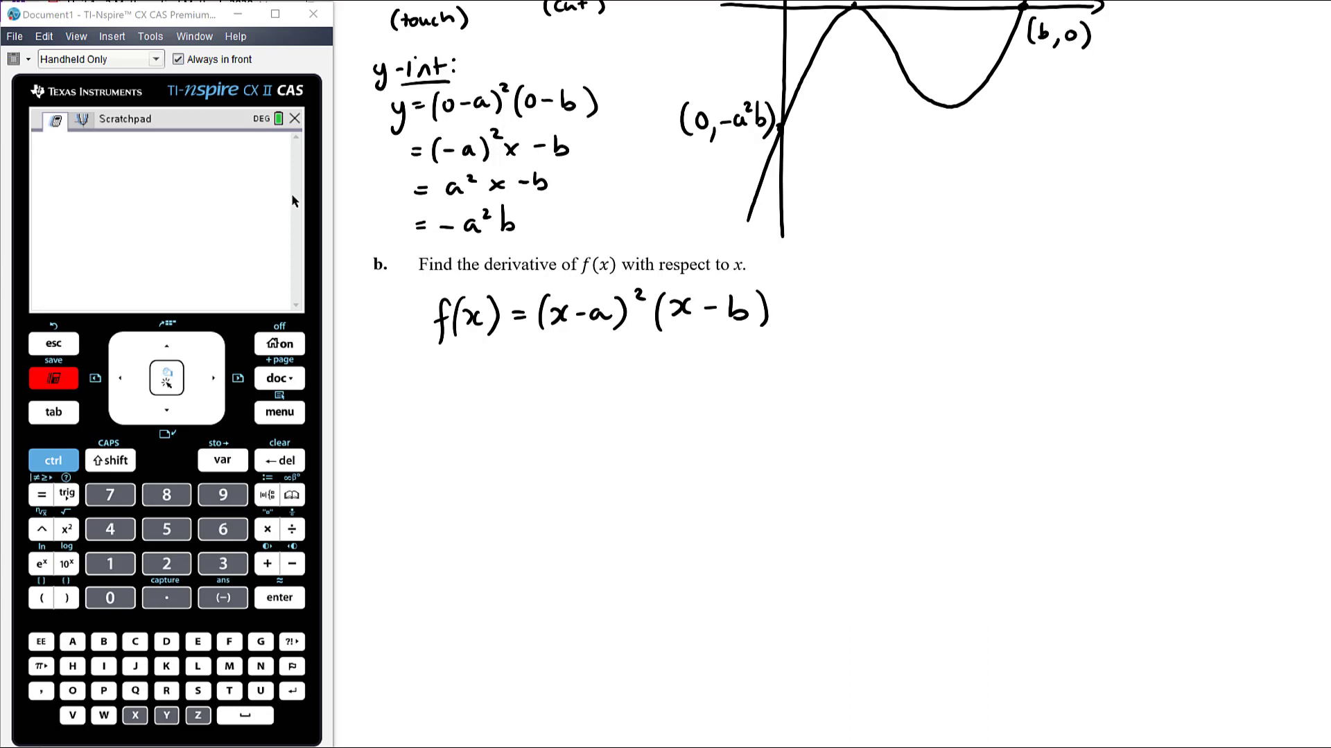
# Write f′(x) = below the restated f(x).
pyautogui.moveTo(444, 369)
pyautogui.mouseDown()
pyautogui.moveTo(434, 410)
pyautogui.moveTo(449, 381)
pyautogui.moveTo(462, 412)
pyautogui.mouseUp()
pyautogui.moveTo(466, 386); pyautogui.dragTo(470, 400)
pyautogui.moveTo(494, 374)
pyautogui.mouseDown()
pyautogui.moveTo(497, 410)
pyautogui.moveTo(539, 383)
pyautogui.mouseUp()
pyautogui.moveTo(528, 393); pyautogui.dragTo(540, 392)
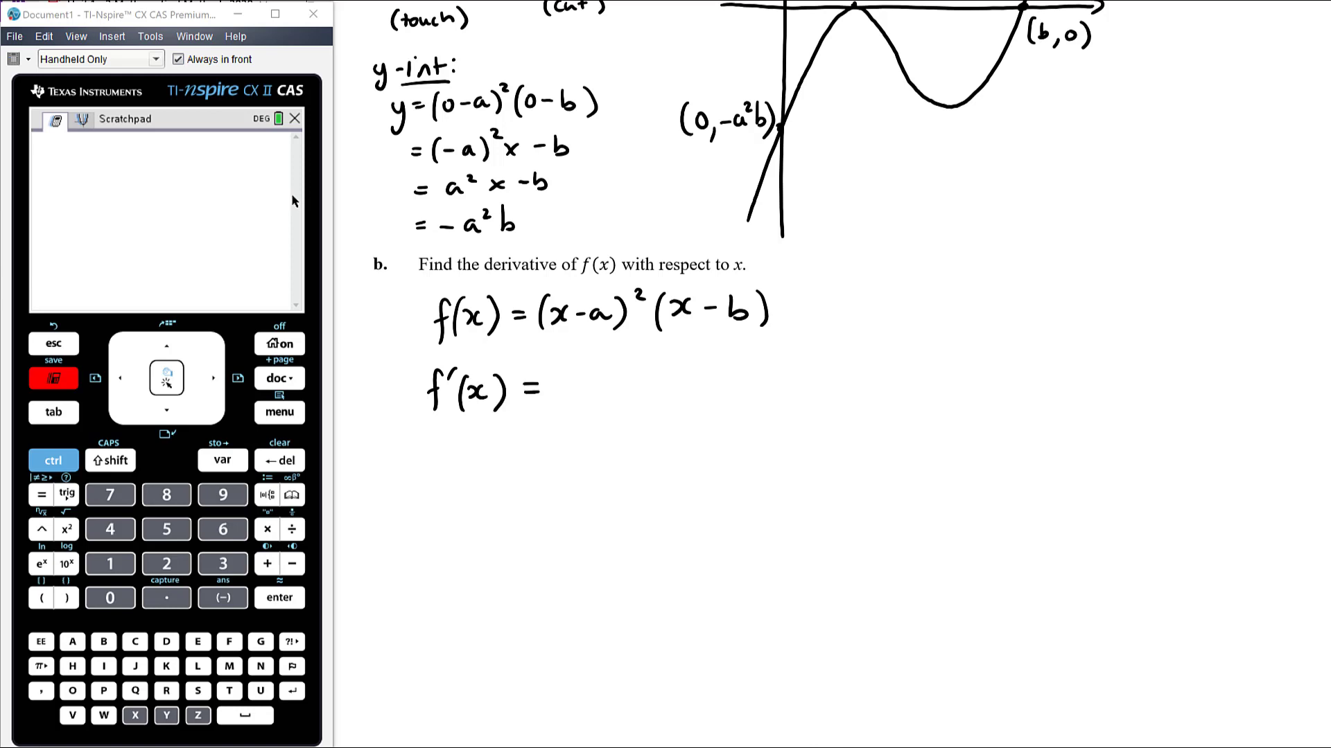
pyautogui.hotkey('ctrl', 'm')
# Enter Define f(x)=(x−a)^2*(x−b) in the Scratchpad, correcting typos, so it returns Done.
pyautogui.press('1')
pyautogui.press('1')
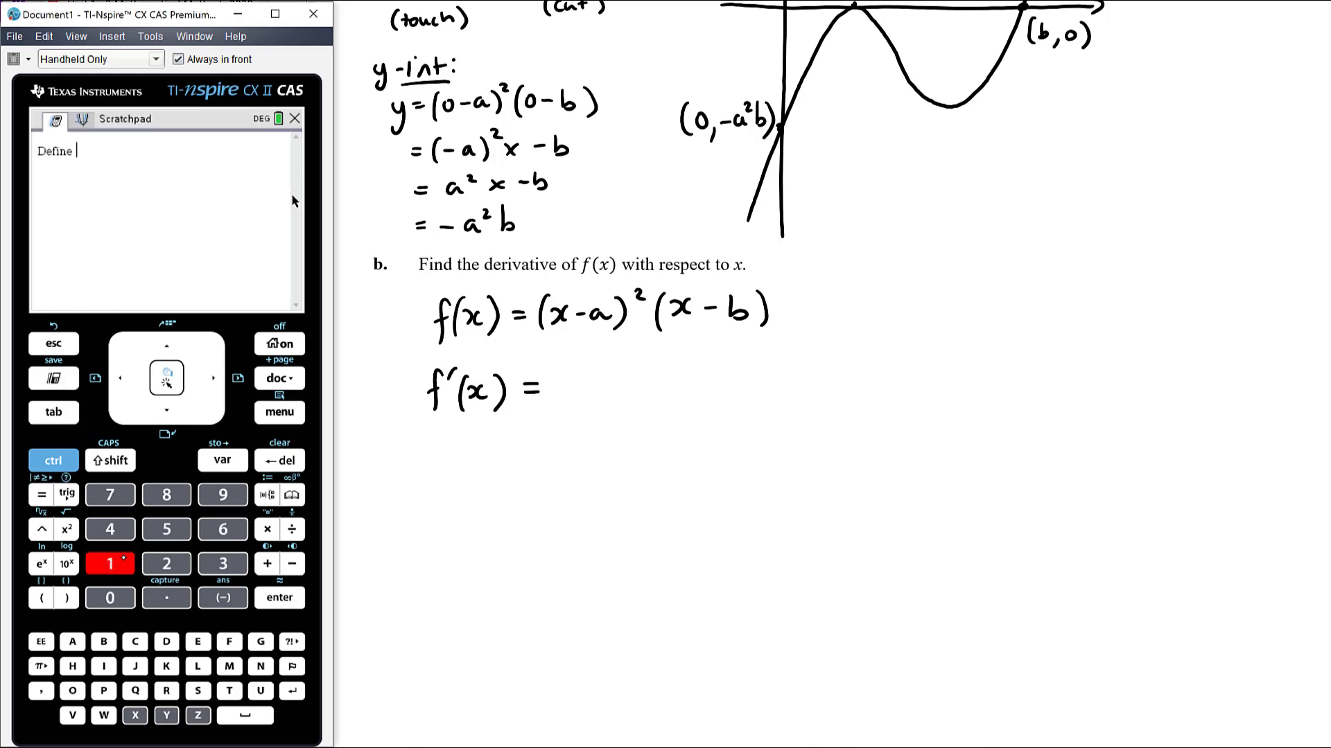
pyautogui.write('f')
pyautogui.write('(x)')
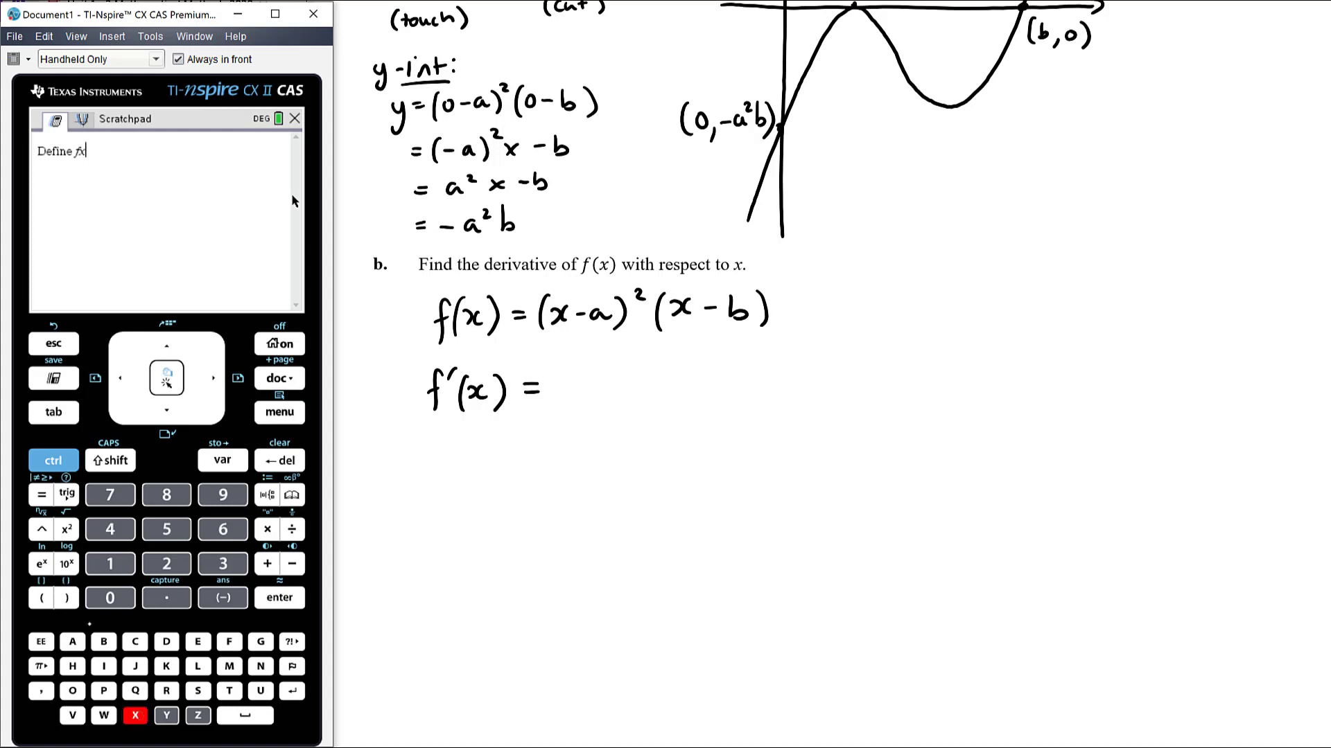
pyautogui.press('BackSpace')
pyautogui.press('BackSpace')
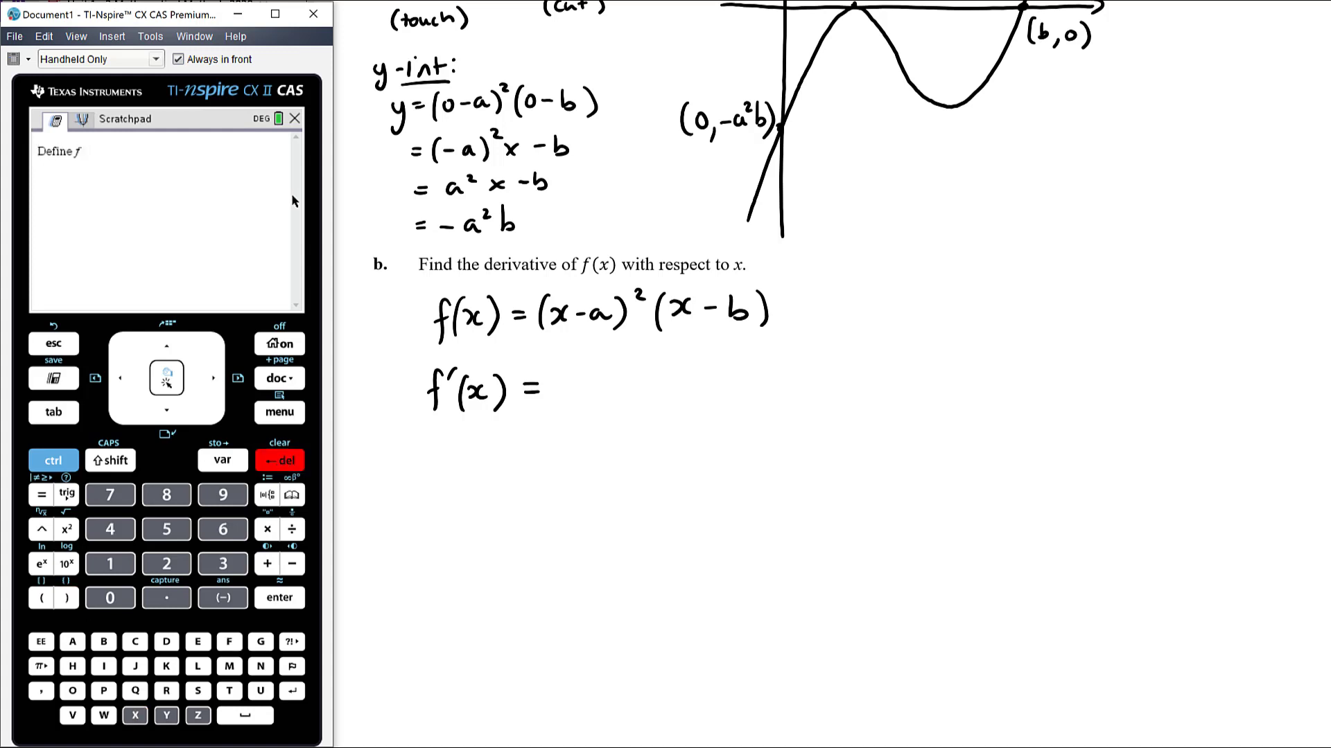
pyautogui.write('(x)')
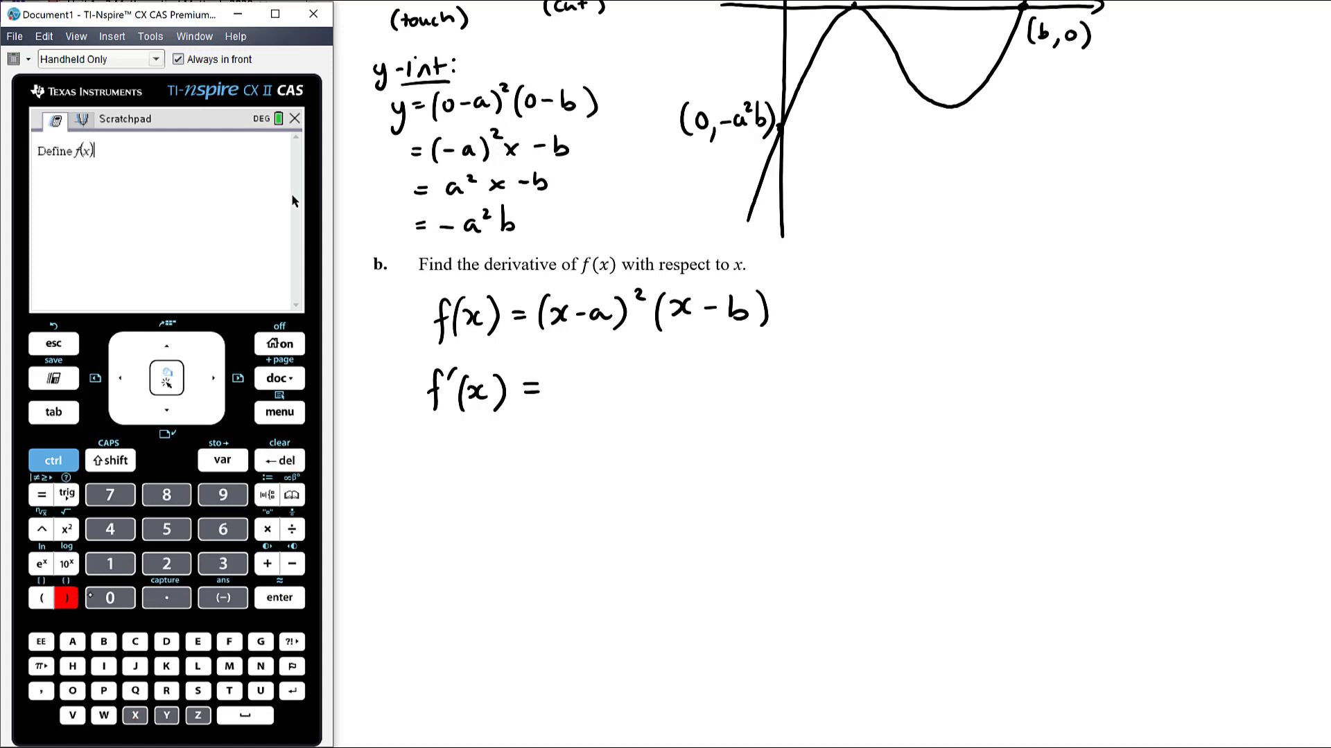
pyautogui.write('=')
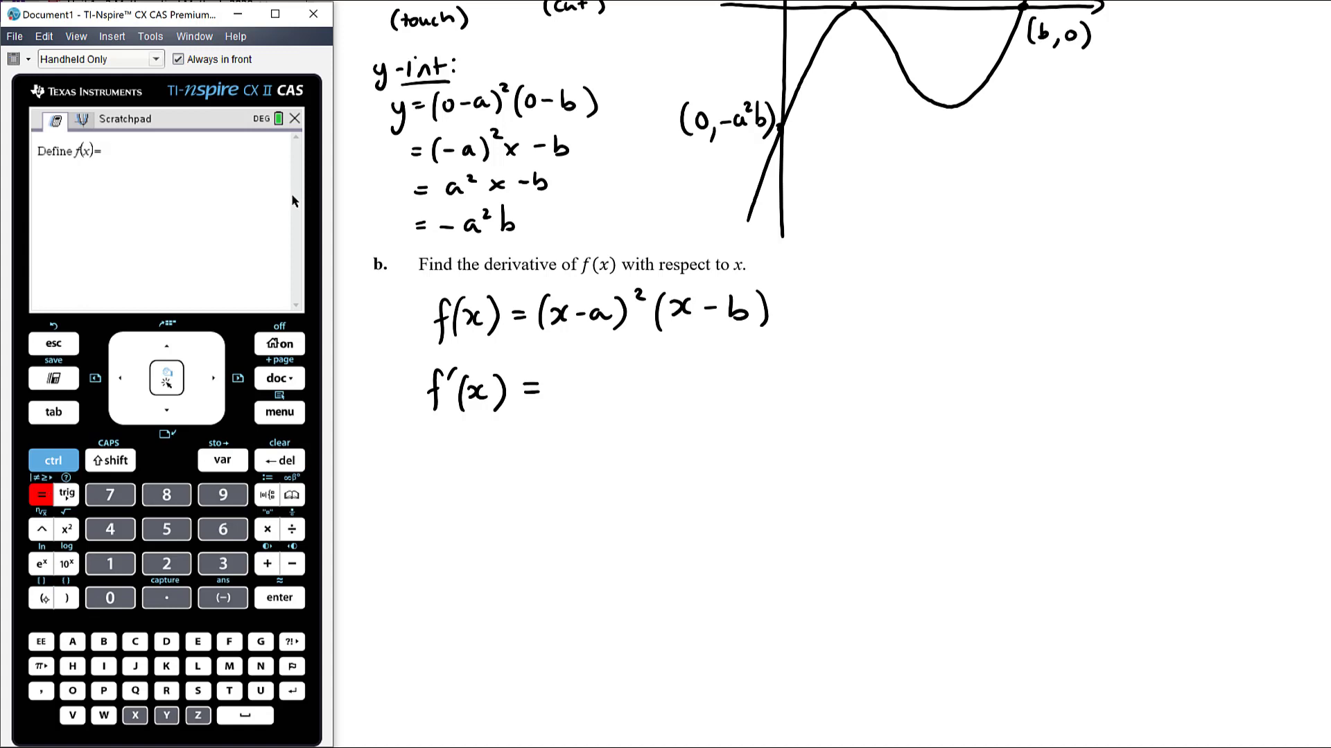
pyautogui.write('(x-a0^2')
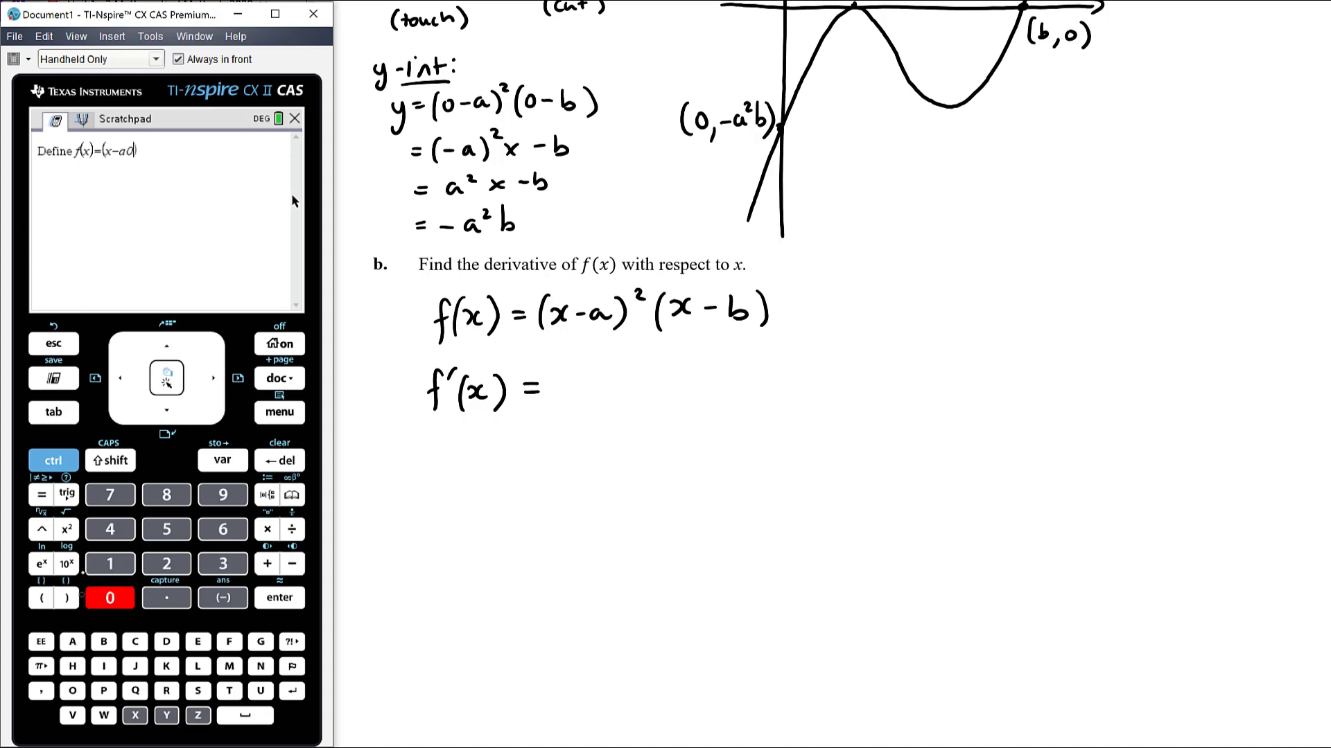
pyautogui.press('BackSpace')
pyautogui.press('BackSpace')
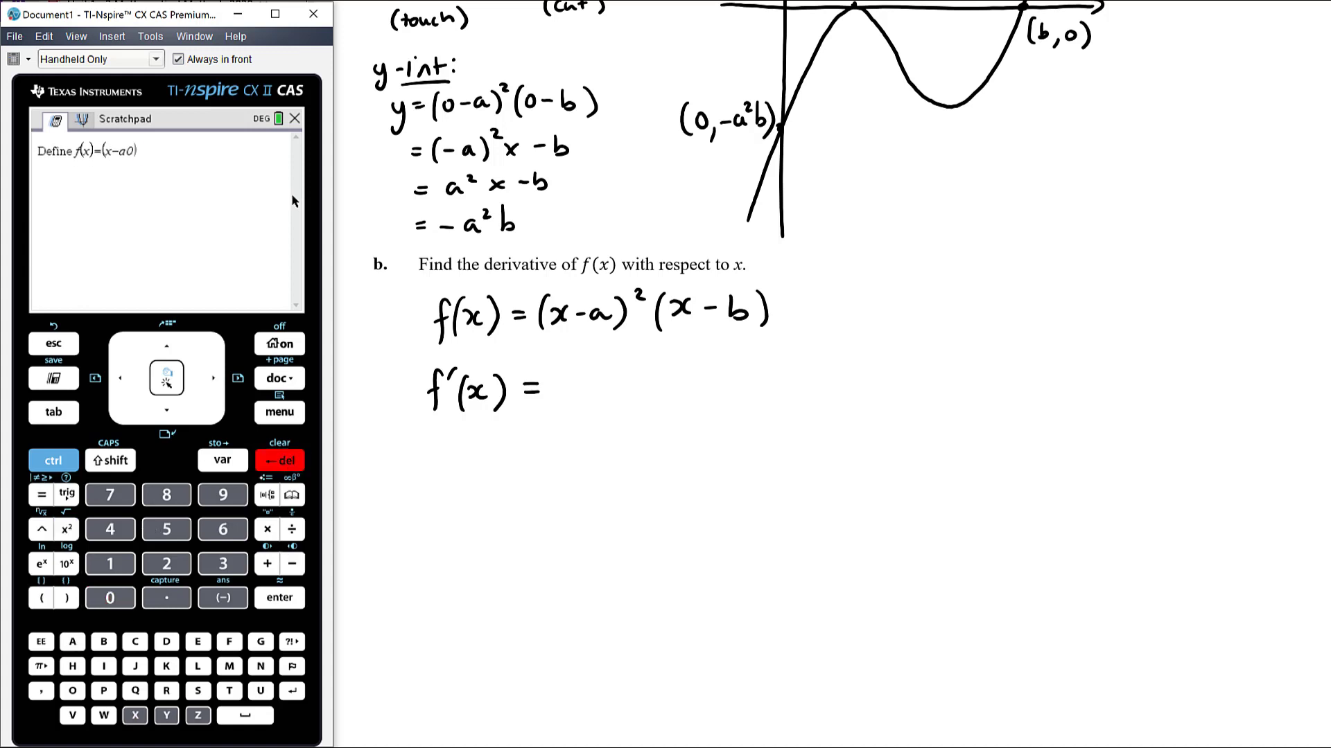
pyautogui.write(')^2*')
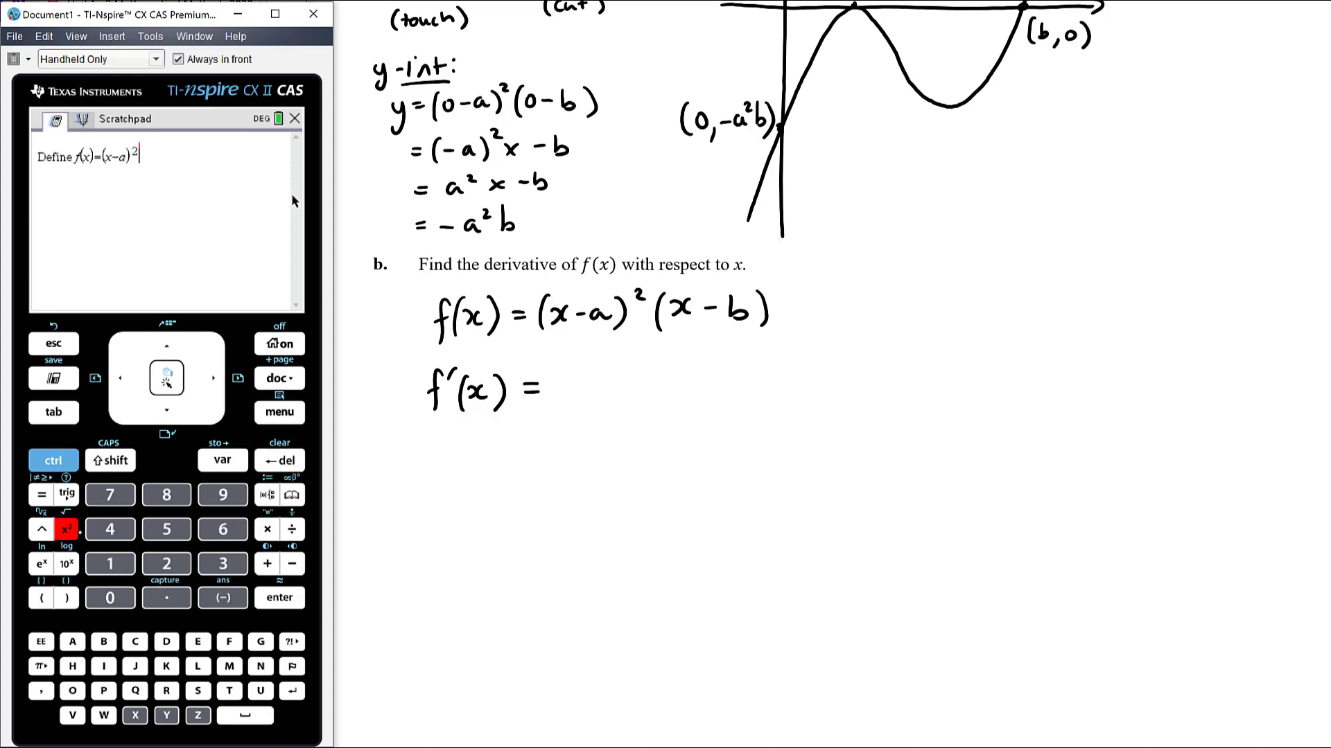
pyautogui.write('(')
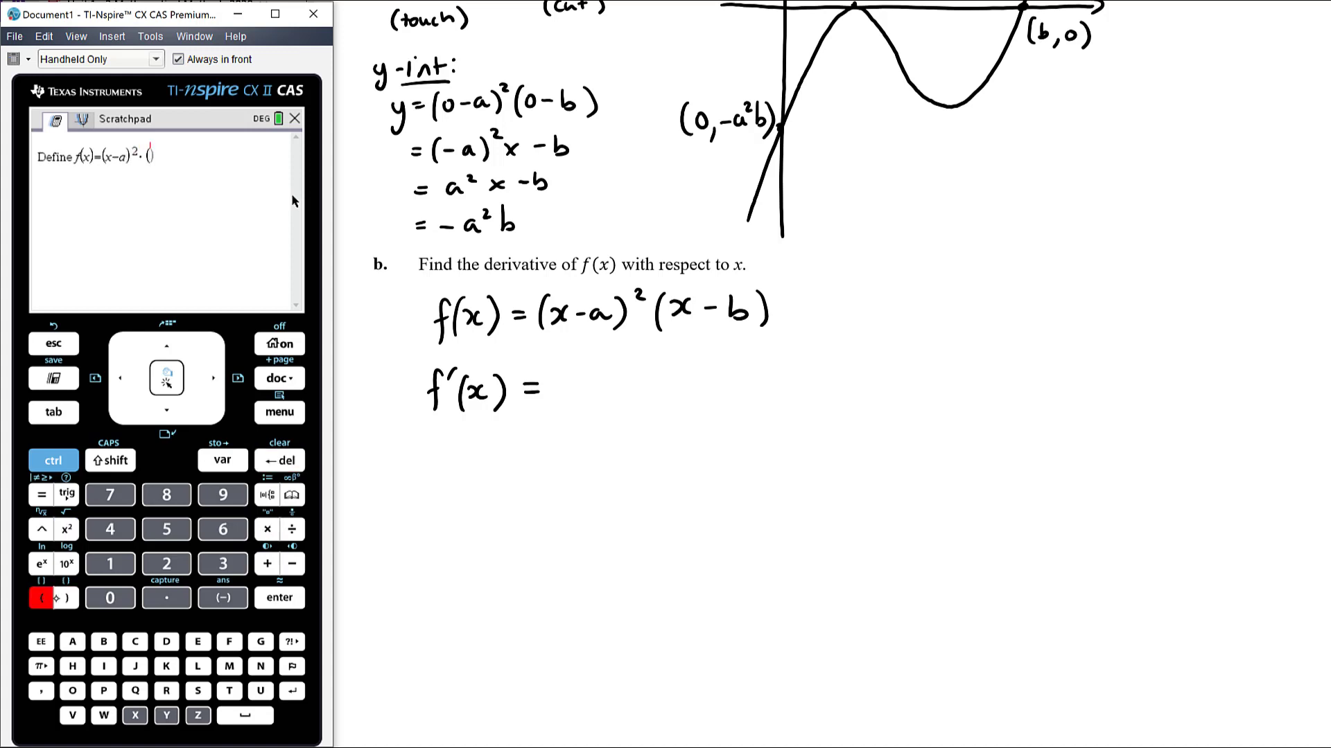
pyautogui.write('x-b)')
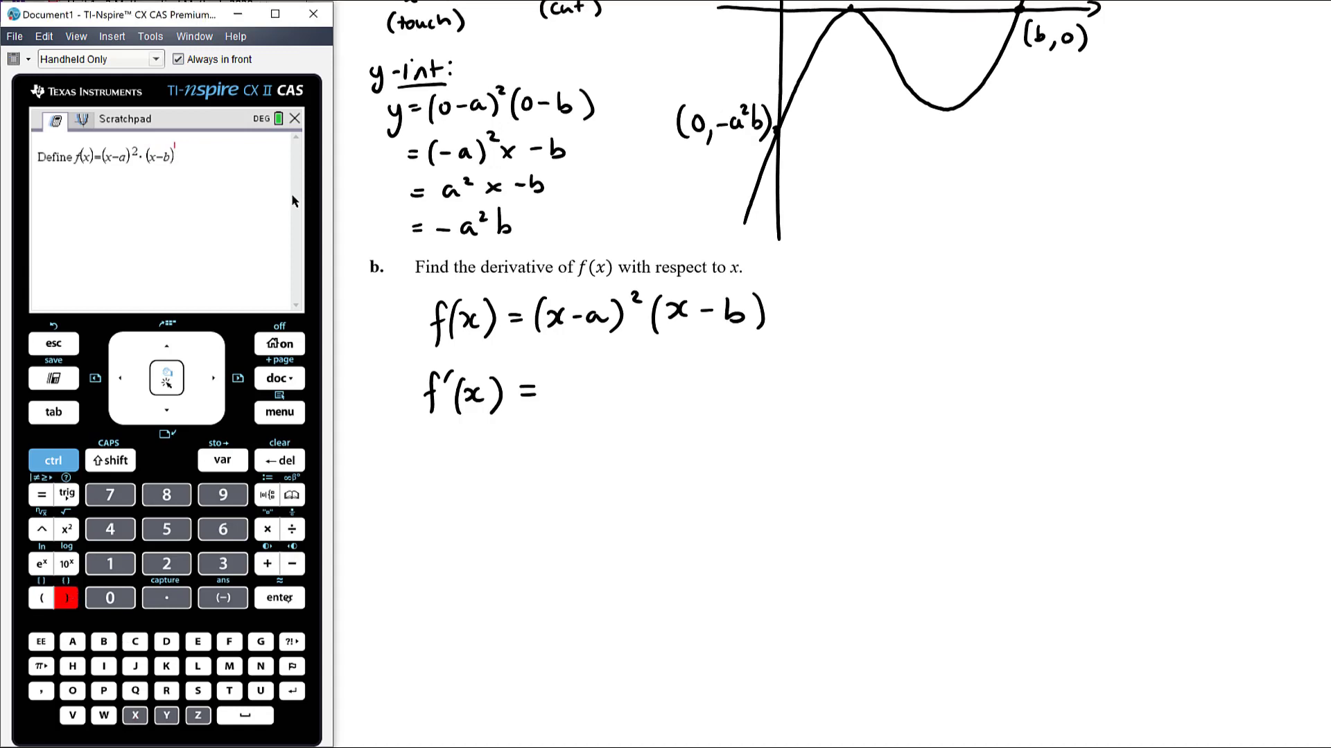
pyautogui.press('Return')
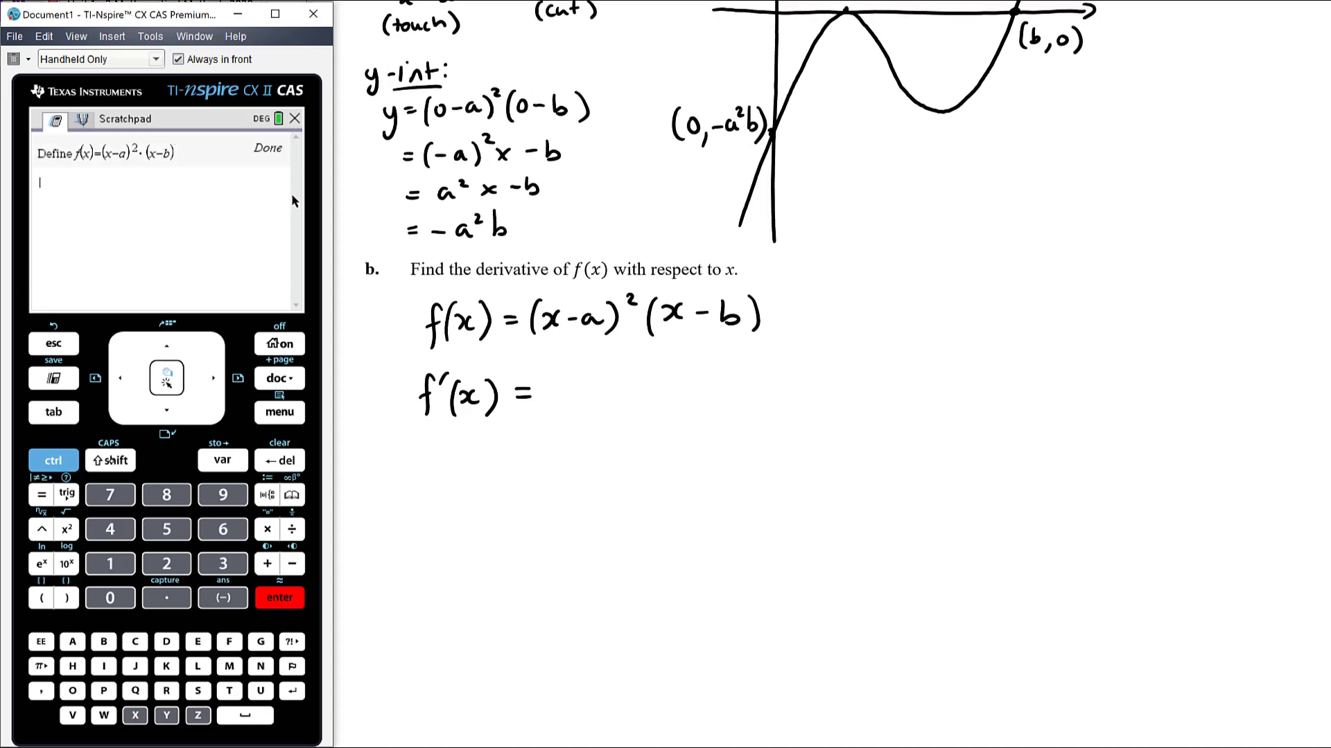
pyautogui.hotkey('shift', '-')
# Evaluate d/dx of f(x) with respect to x, giving (x−a)(3x−a−2b).
pyautogui.write('x(')
pyautogui.press('Tab')
pyautogui.write('f(x)')
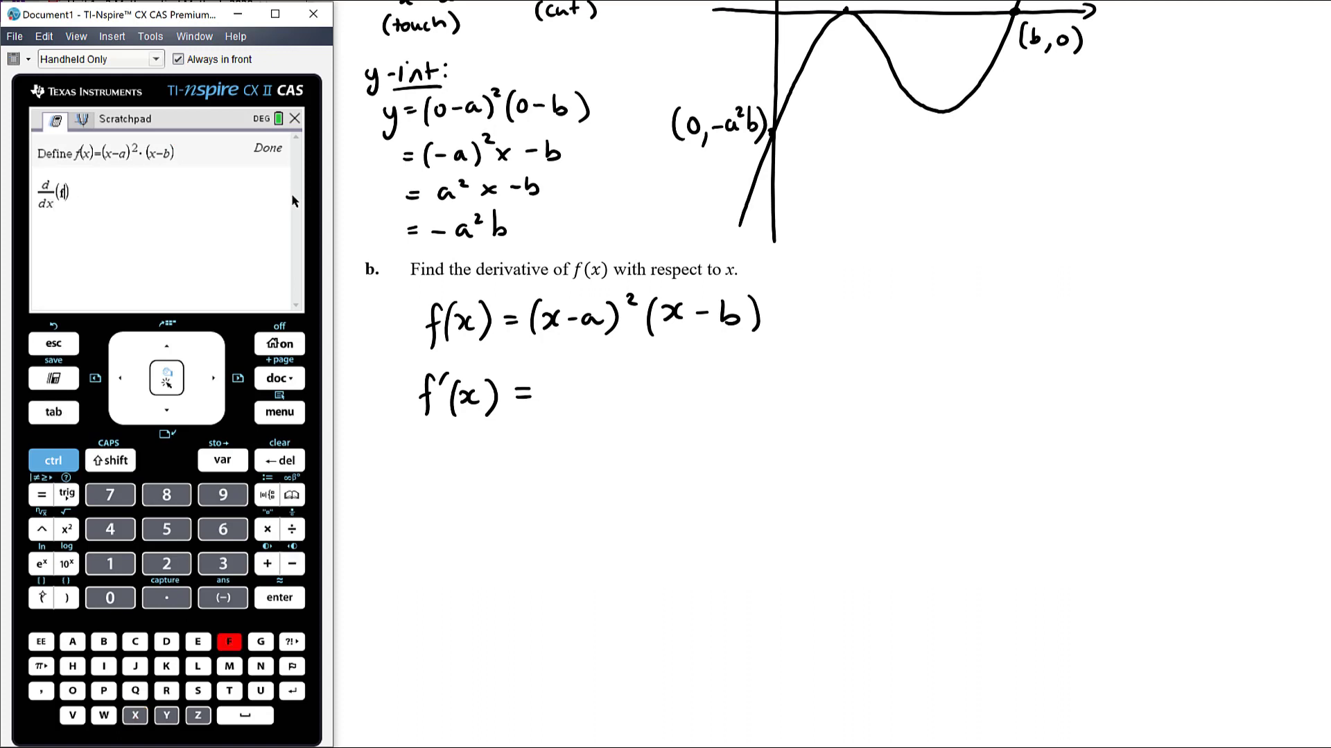
pyautogui.press('Return')
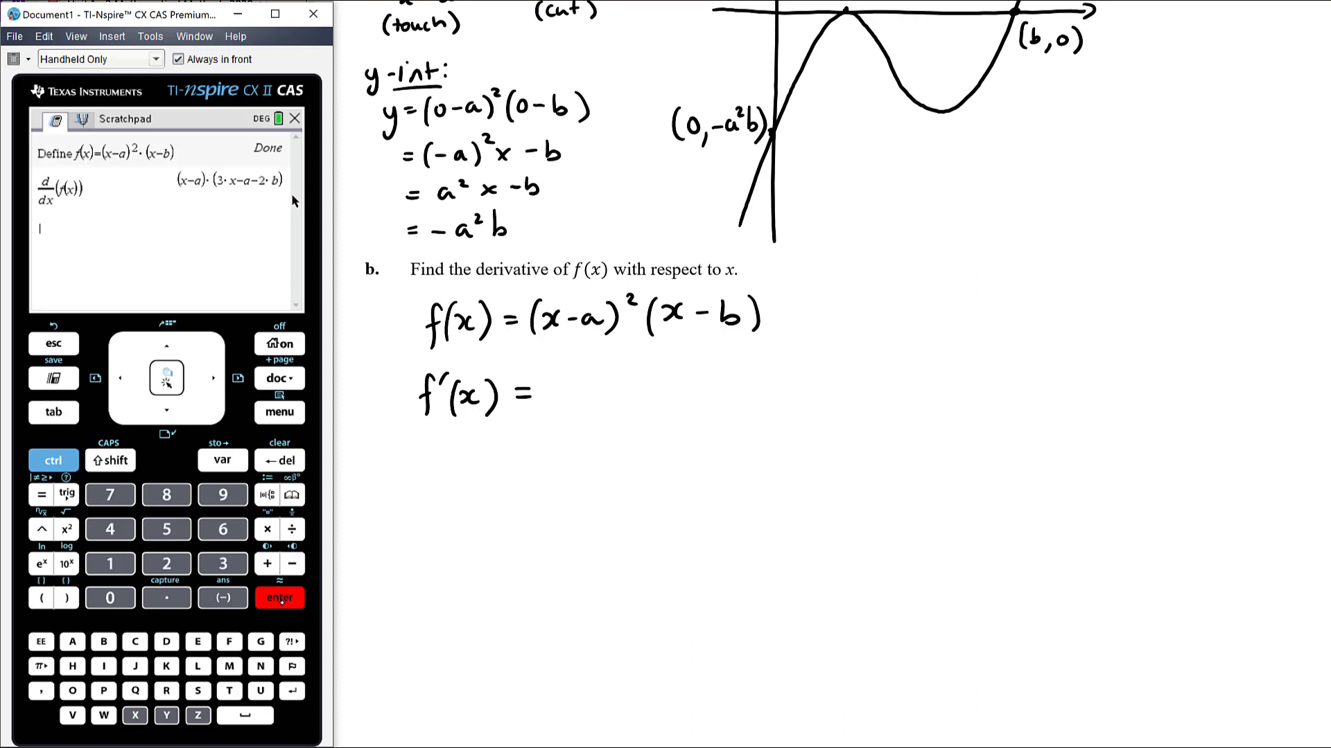
# Handwrite (x−a)(3x−a−2b) after f′(x) = on the worksheet.
pyautogui.moveTo(563, 372); pyautogui.dragTo(554, 412)
pyautogui.moveTo(572, 385); pyautogui.dragTo(579, 401)
pyautogui.moveTo(600, 390); pyautogui.dragTo(674, 407)
pyautogui.moveTo(686, 375); pyautogui.dragTo(690, 400)
pyautogui.moveTo(707, 383); pyautogui.dragTo(717, 396)
pyautogui.moveTo(737, 387); pyautogui.dragTo(787, 394)
pyautogui.moveTo(795, 384); pyautogui.dragTo(809, 384)
pyautogui.moveTo(824, 372); pyautogui.dragTo(839, 390)
pyautogui.moveTo(851, 365)
pyautogui.mouseDown()
pyautogui.moveTo(868, 389)
pyautogui.moveTo(880, 352)
pyautogui.moveTo(874, 406)
pyautogui.mouseUp()
pyautogui.click(879, 354)
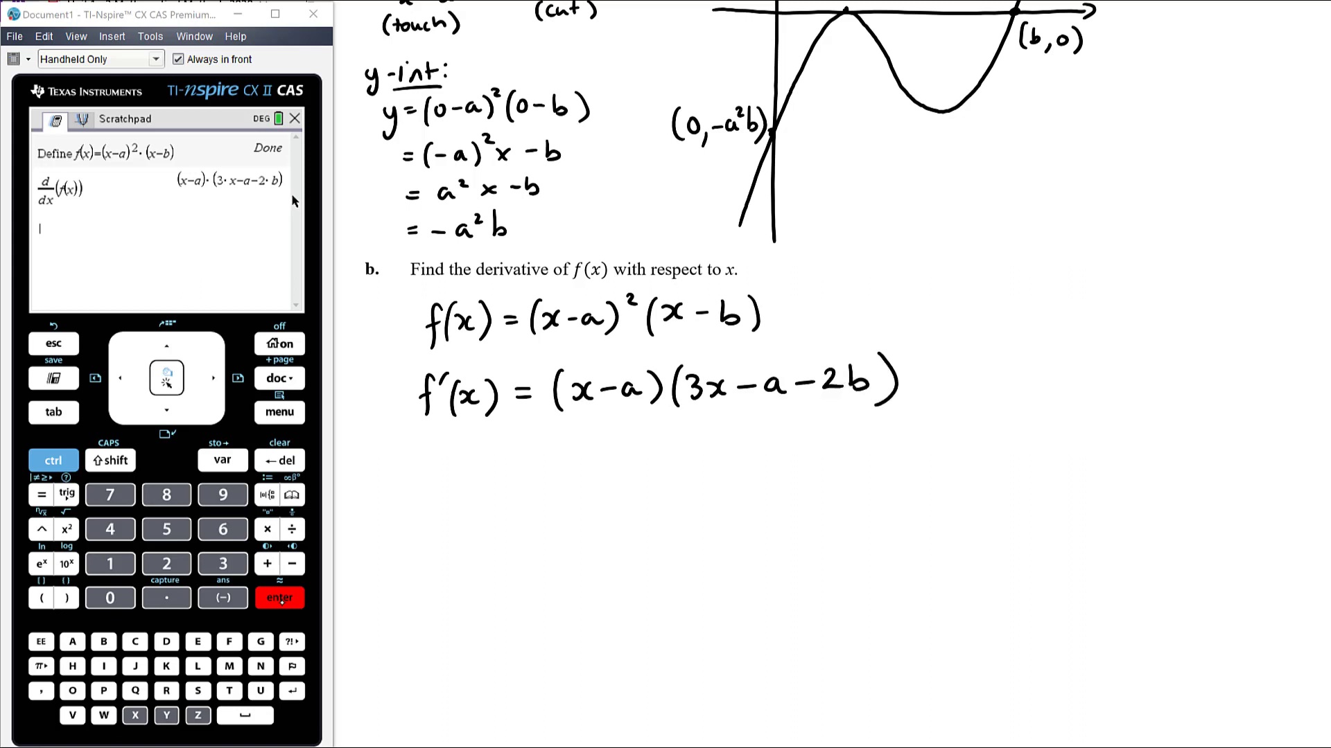
pyautogui.hotkey('ctrl', 'm')
# Run expand(f(x)) to get x³−2ax²−bx²+a²x+2abx−a²b.
pyautogui.press('3')
pyautogui.press('3')
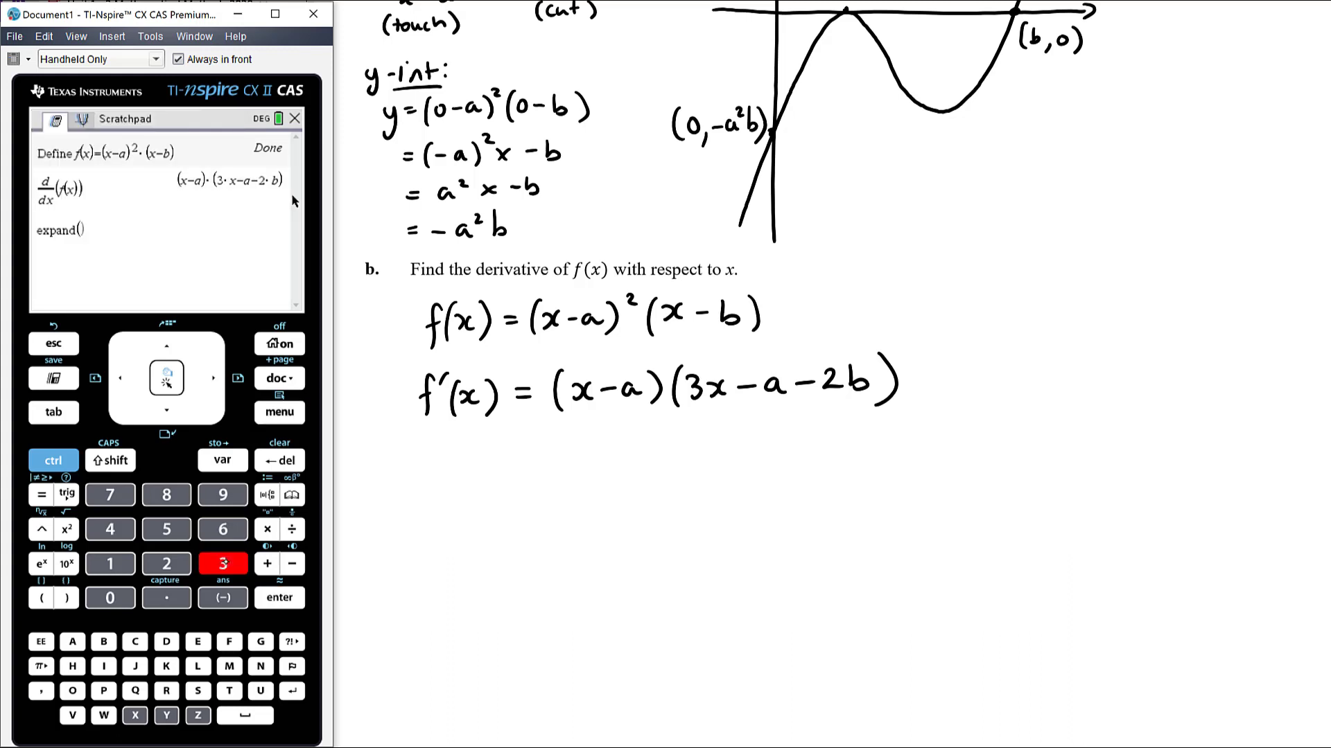
pyautogui.write('f(x)')
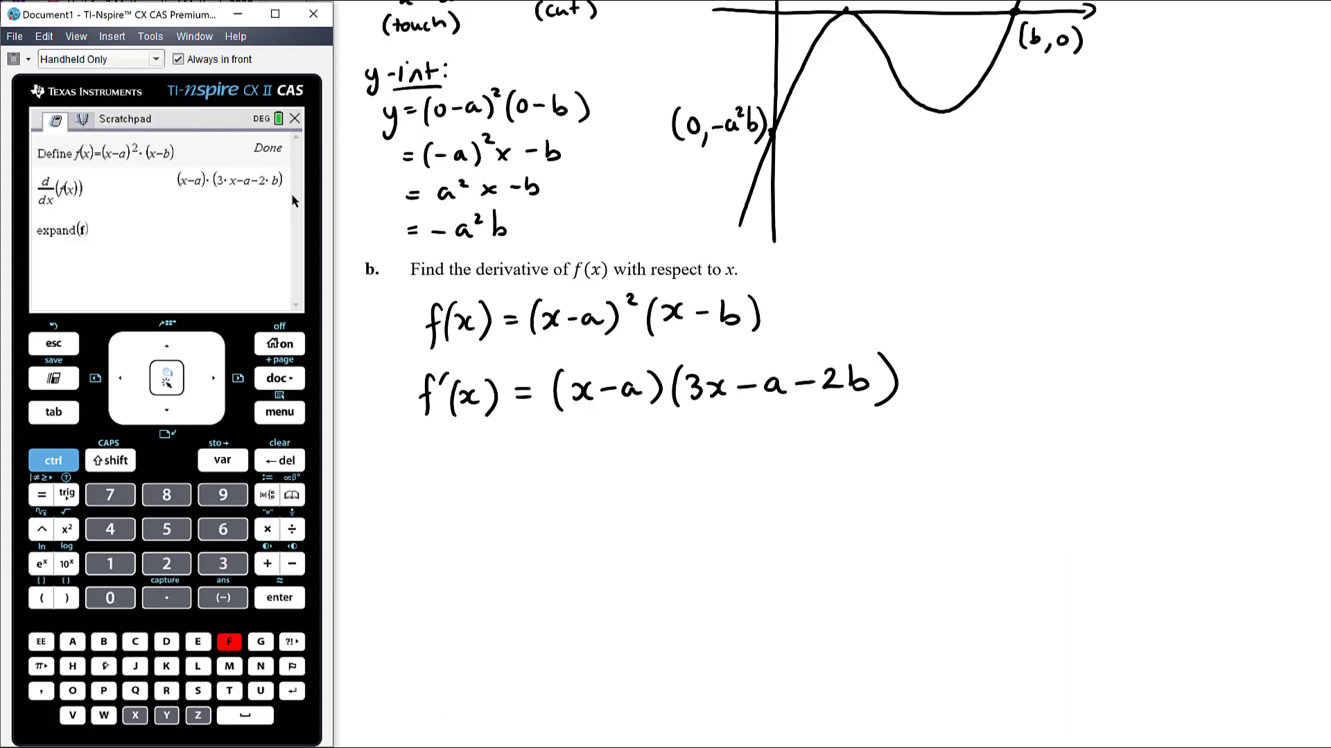
pyautogui.press('Return')
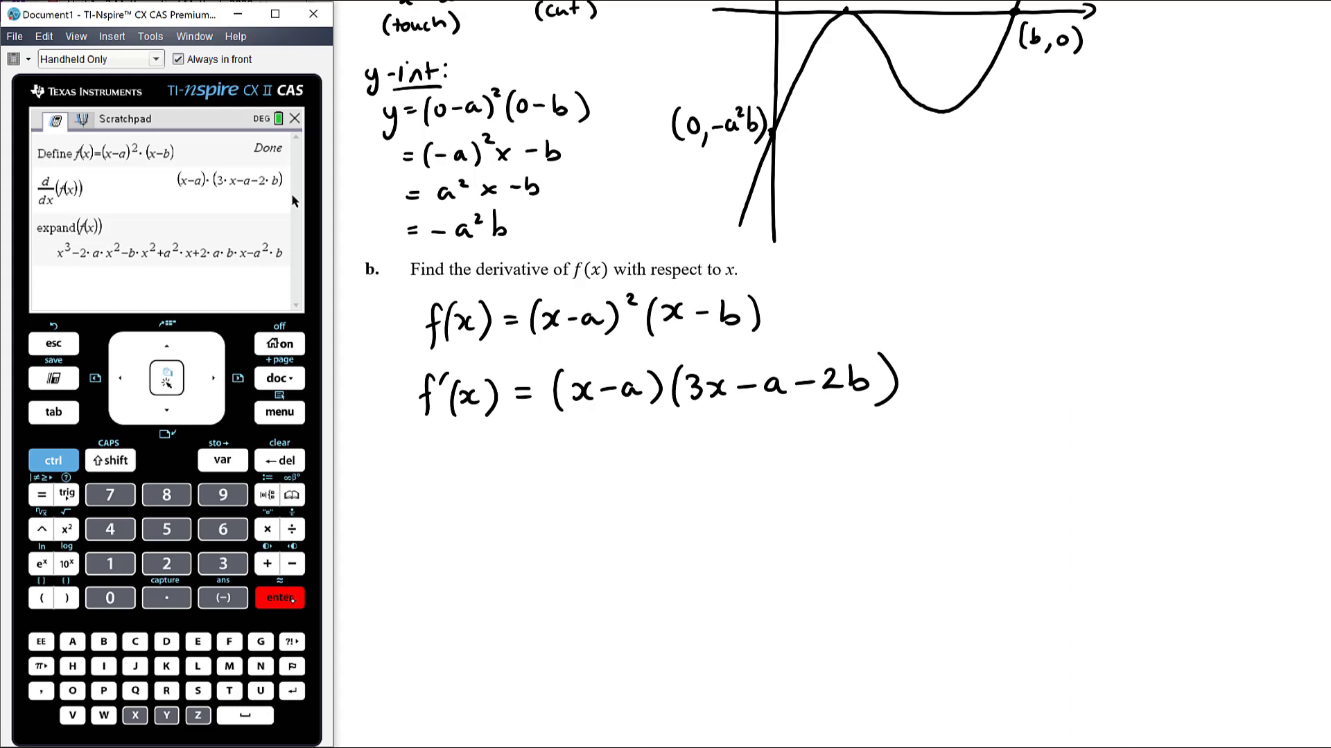
# Differentiate the expanded polynomial from history, giving 3x²−2(2a+b)x+a²+2ab.
pyautogui.hotkey('shift', '-')
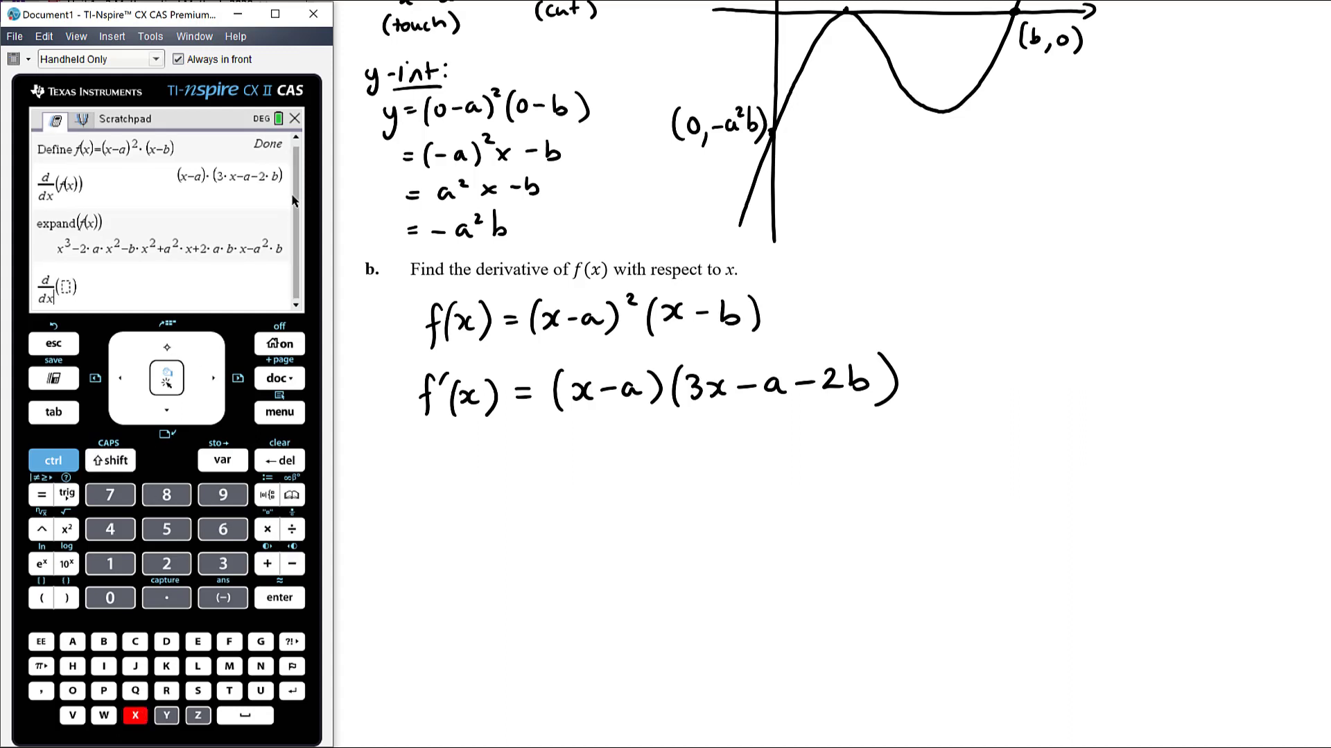
pyautogui.press('Up')
pyautogui.press('Down')
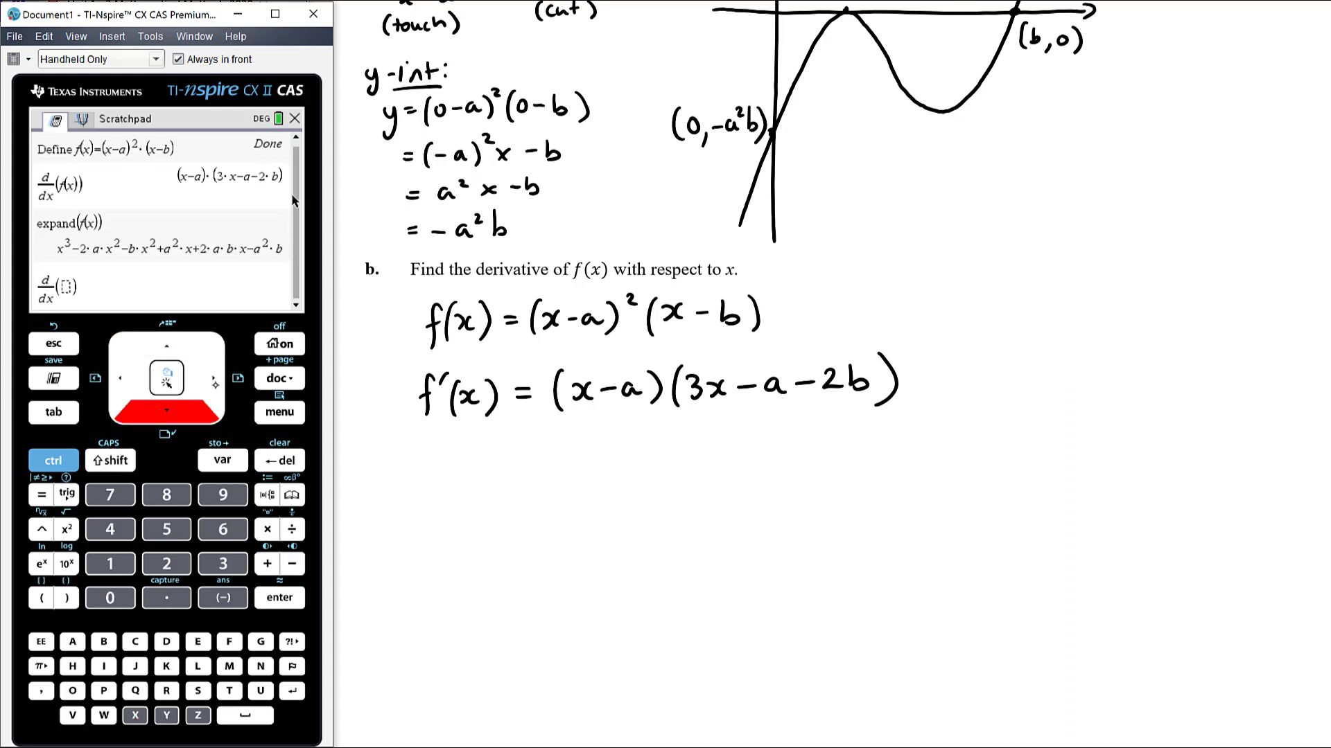
pyautogui.press('Right')
pyautogui.press('Up')
pyautogui.press('Return')
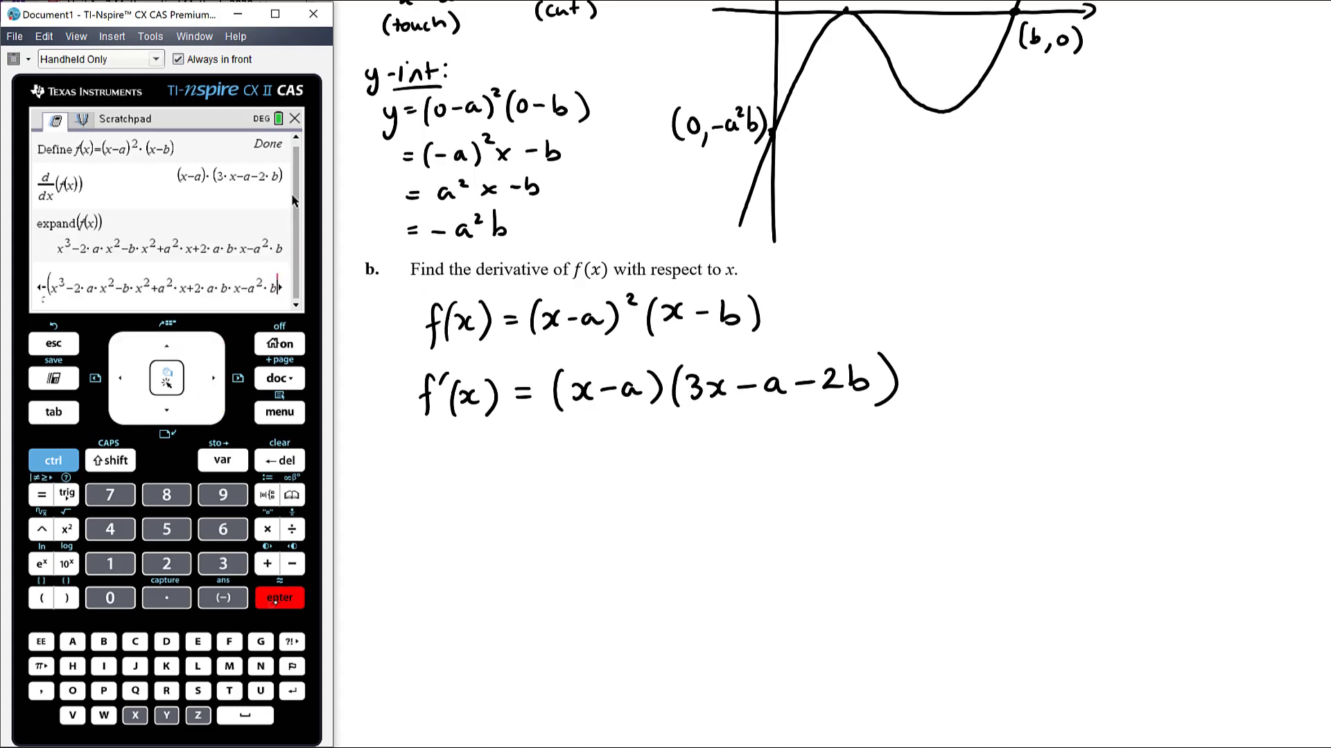
pyautogui.press('Return')
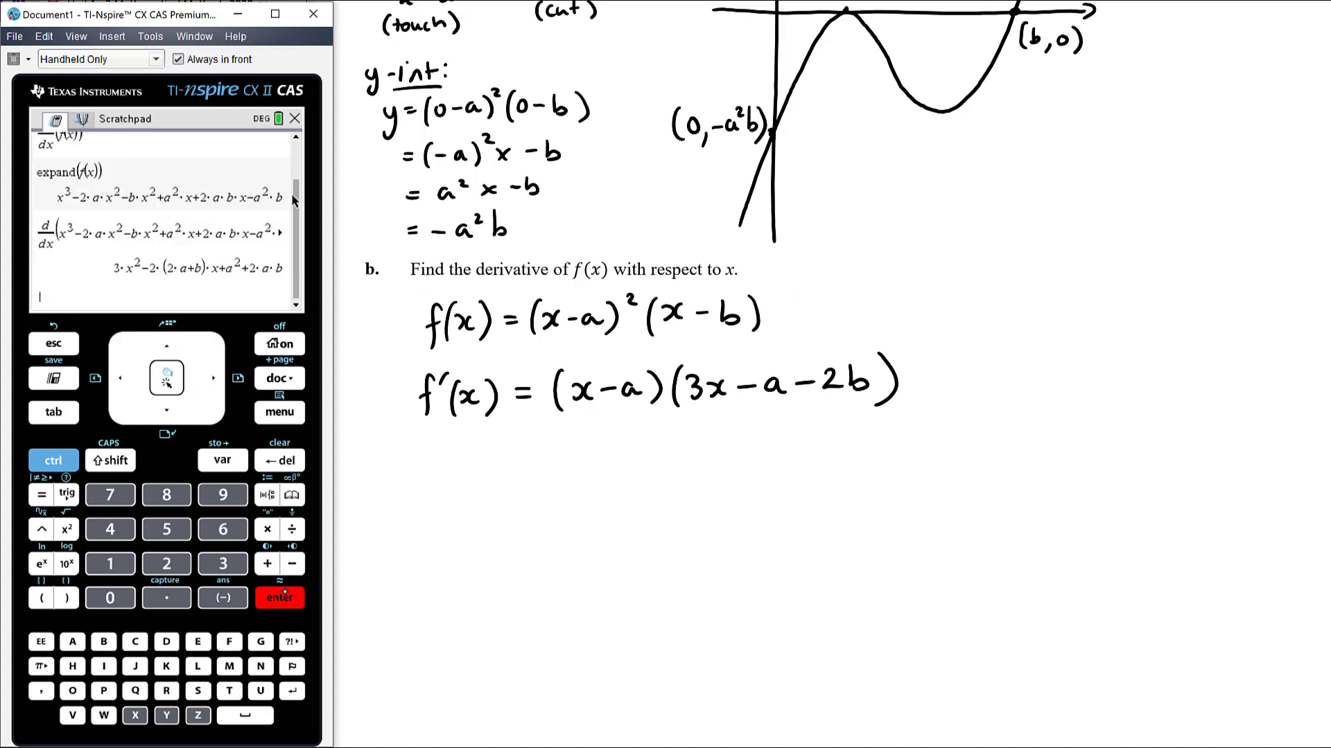
# Draw an arrow on the worksheet linking f(x) down to f′(x).
pyautogui.scroll(-10, 832, 374)
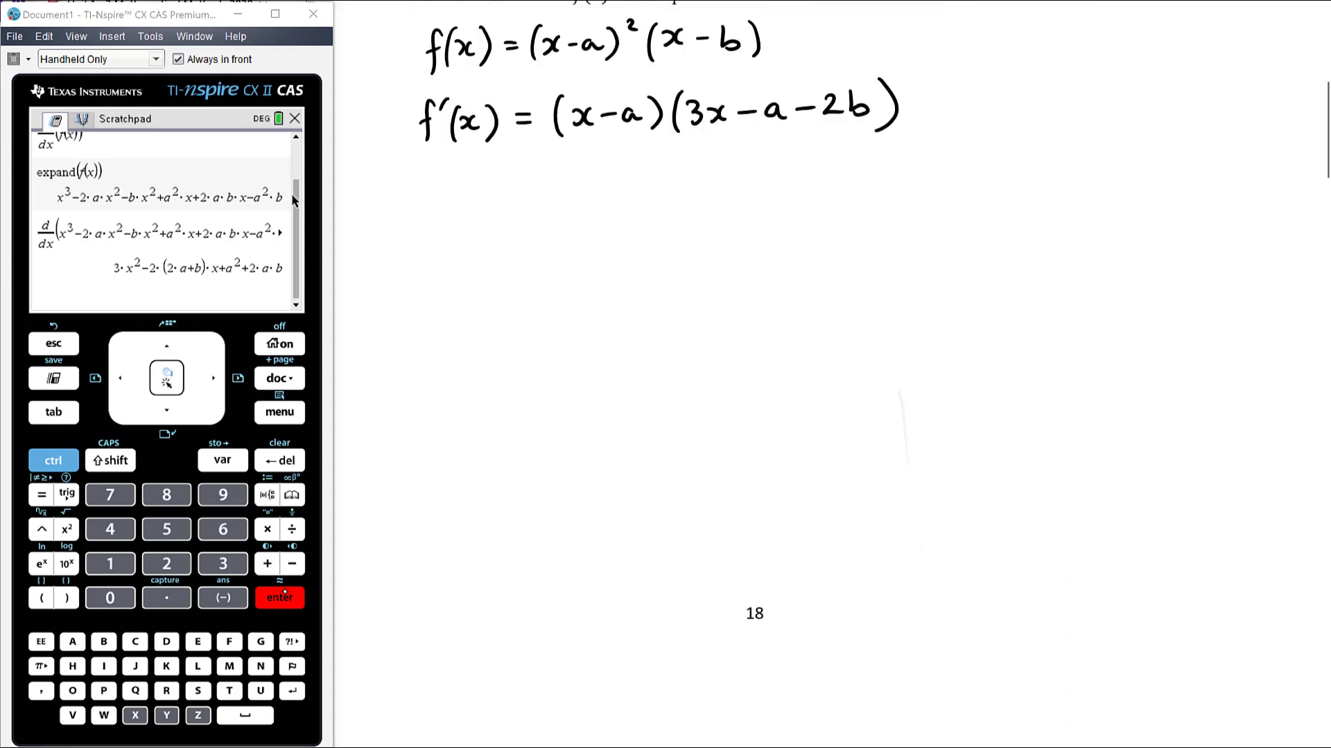
pyautogui.scroll(10, 831, 375)
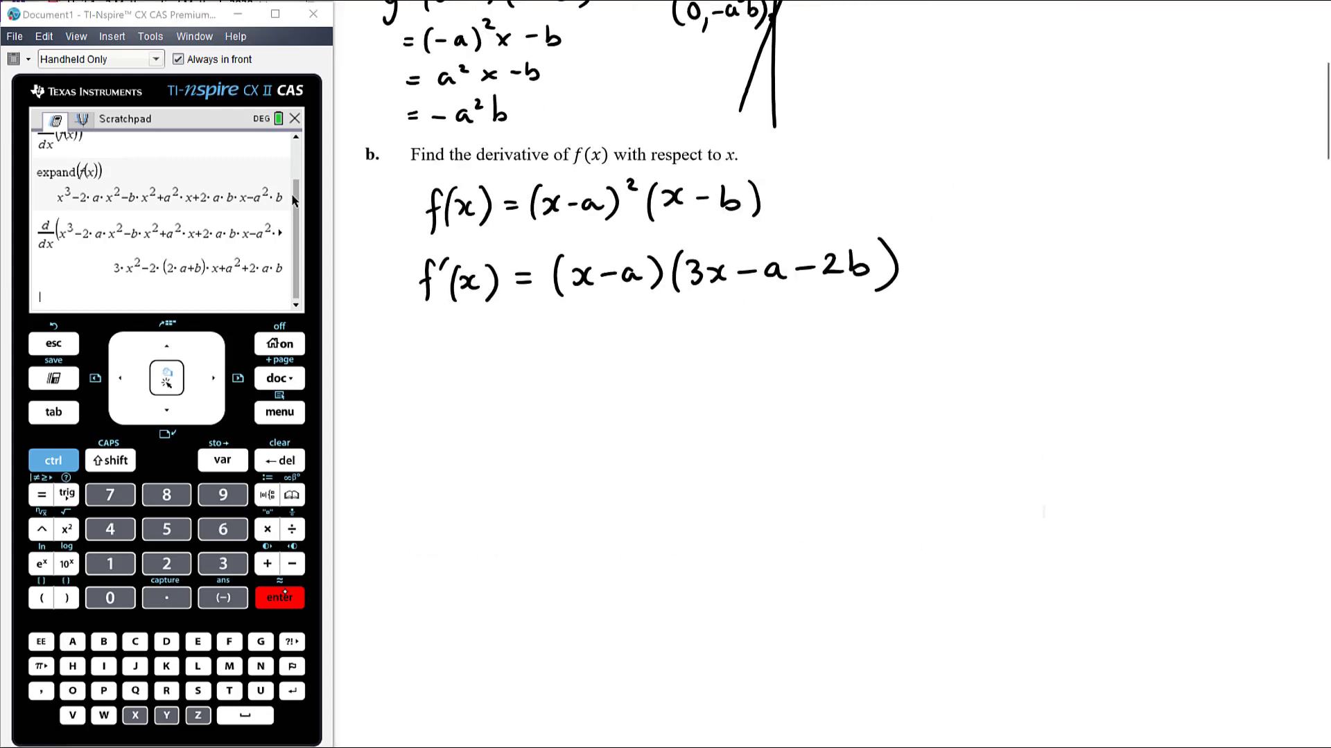
pyautogui.scroll(1, 847, 176)
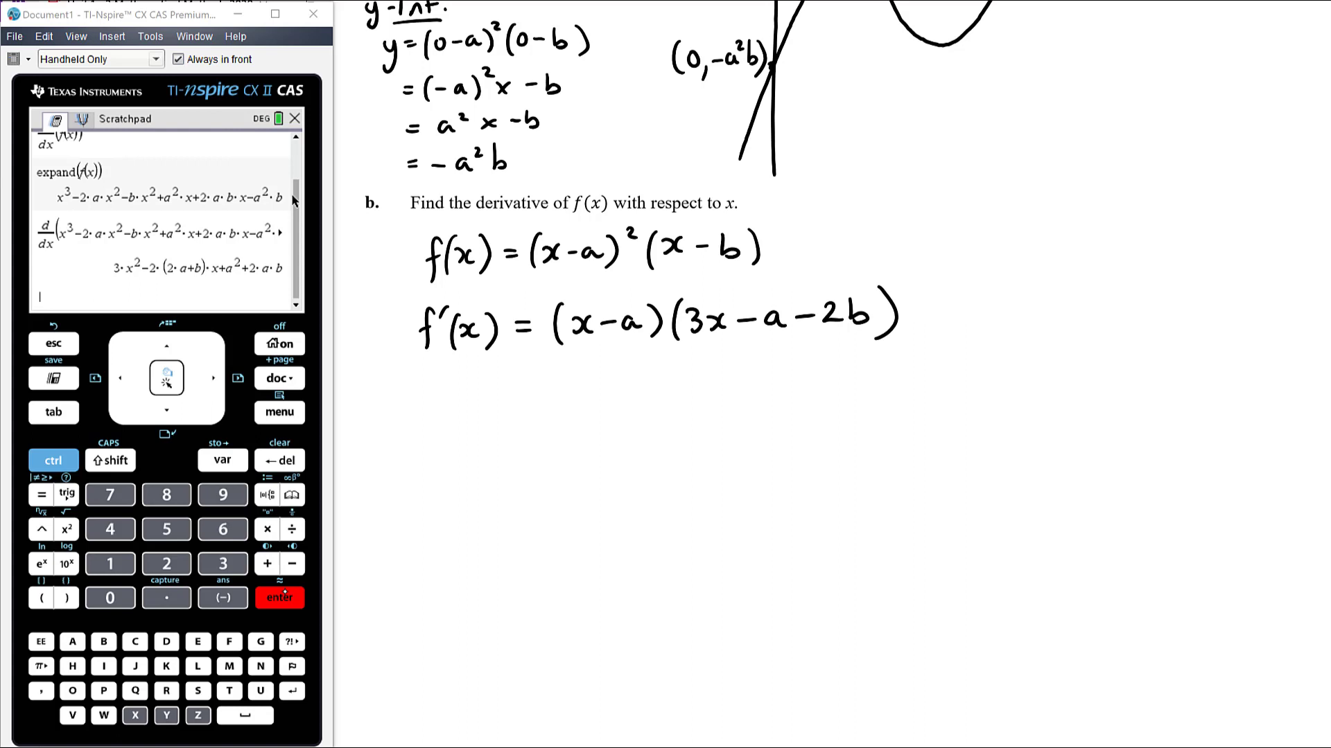
pyautogui.scroll(-2, 847, 176)
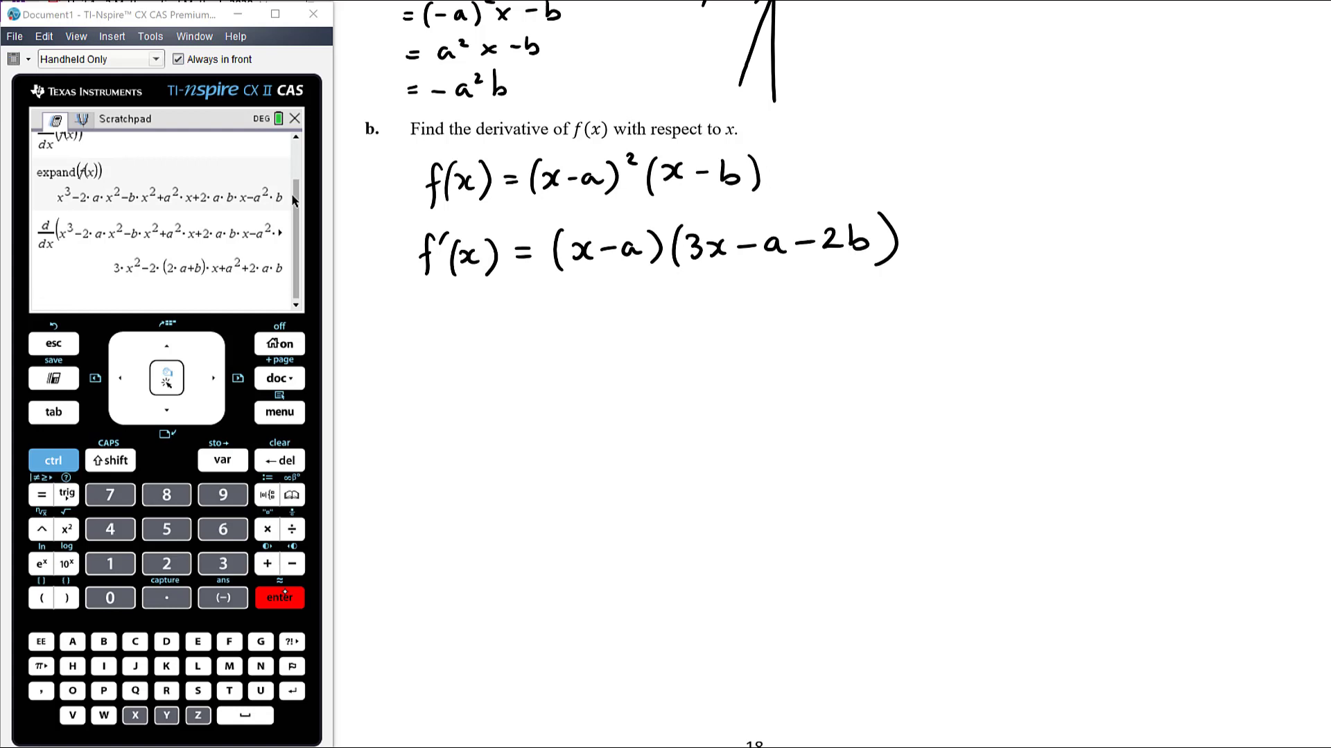
pyautogui.moveTo(776, 165)
pyautogui.mouseDown()
pyautogui.moveTo(815, 177)
pyautogui.moveTo(811, 209)
pyautogui.moveTo(826, 203)
pyautogui.mouseUp()
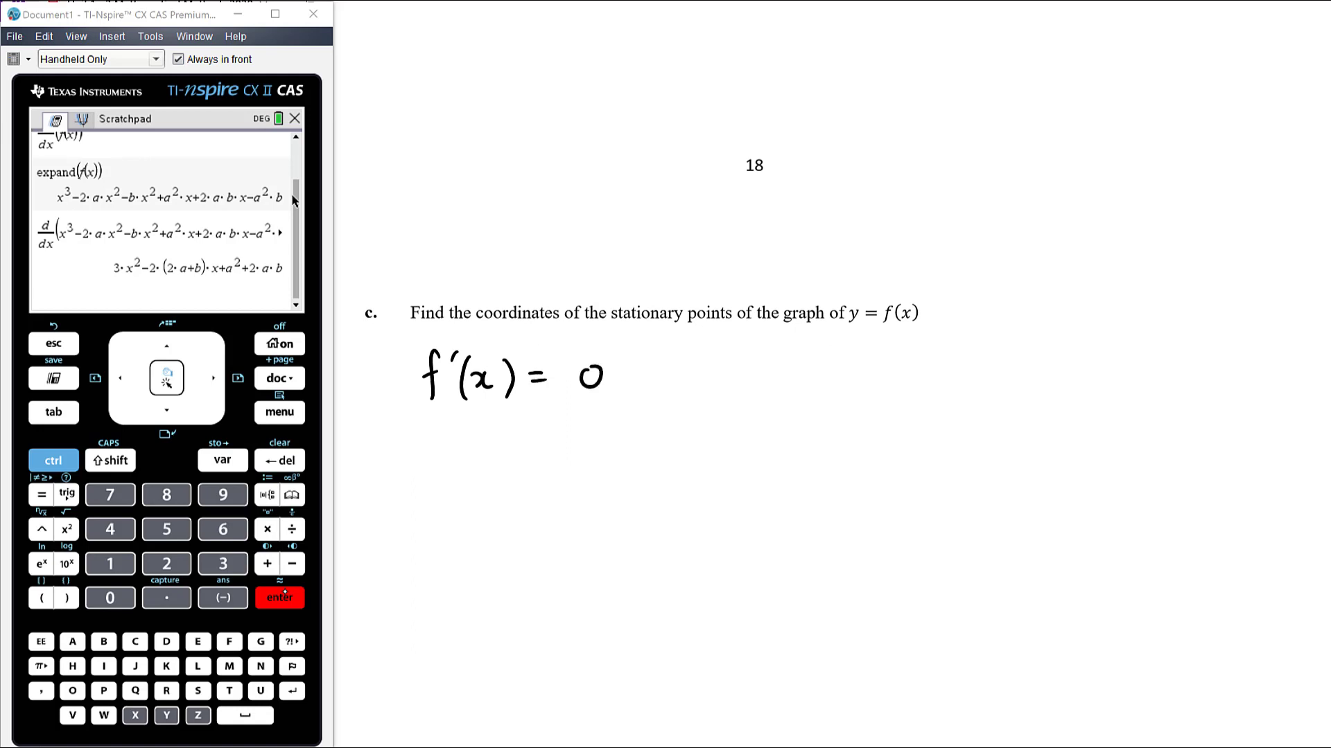
# Handwrite f(a) = 0 beneath x = a and record the point (a, 0) with a double underline.
pyautogui.press('Up')
pyautogui.press('Up')
pyautogui.press('Up')
pyautogui.press('Up')
pyautogui.press('Up')
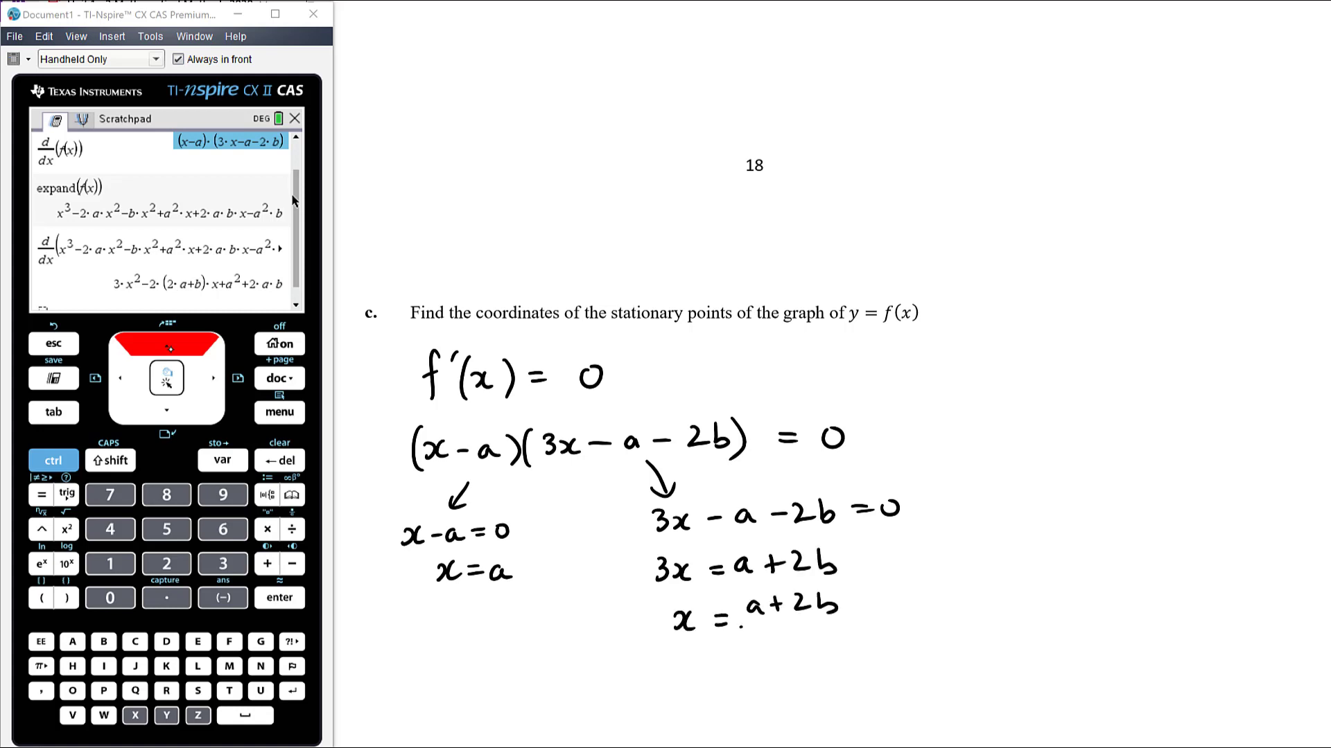
pyautogui.scroll(-1, 832, 416)
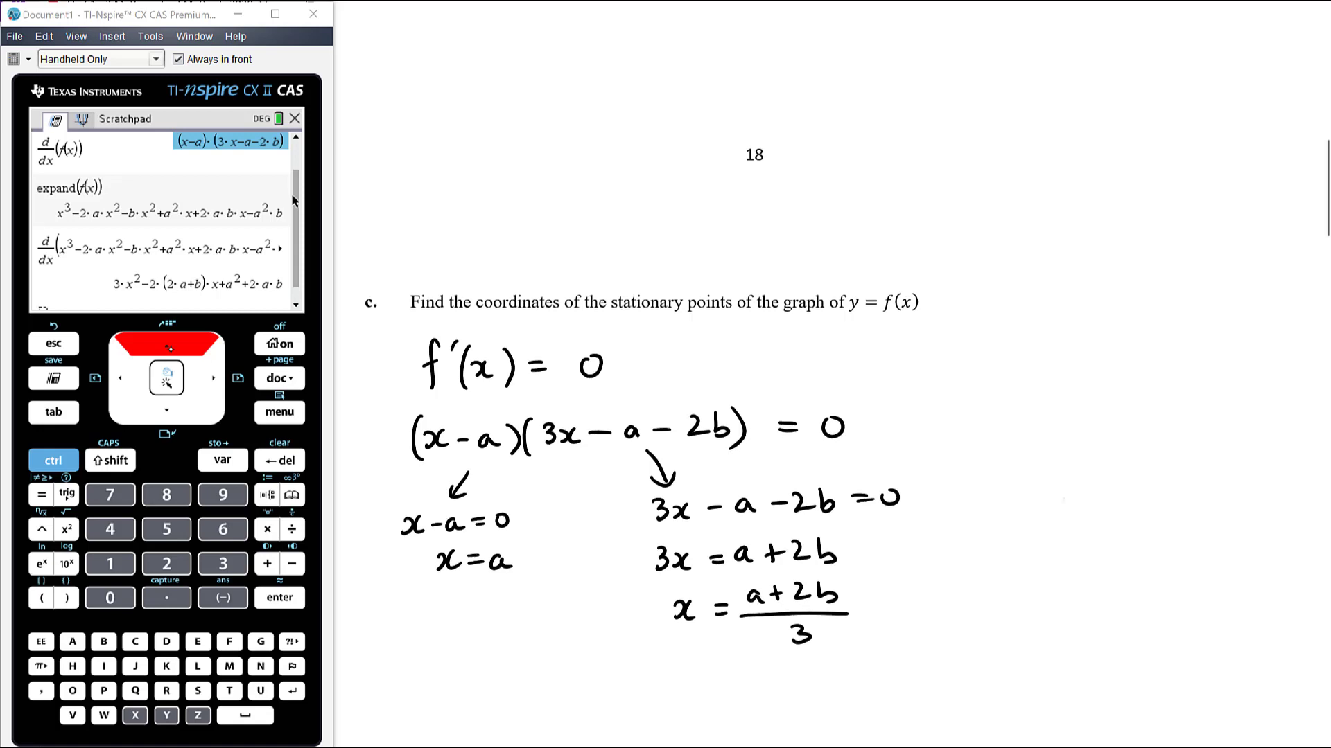
pyautogui.scroll(-3, 832, 416)
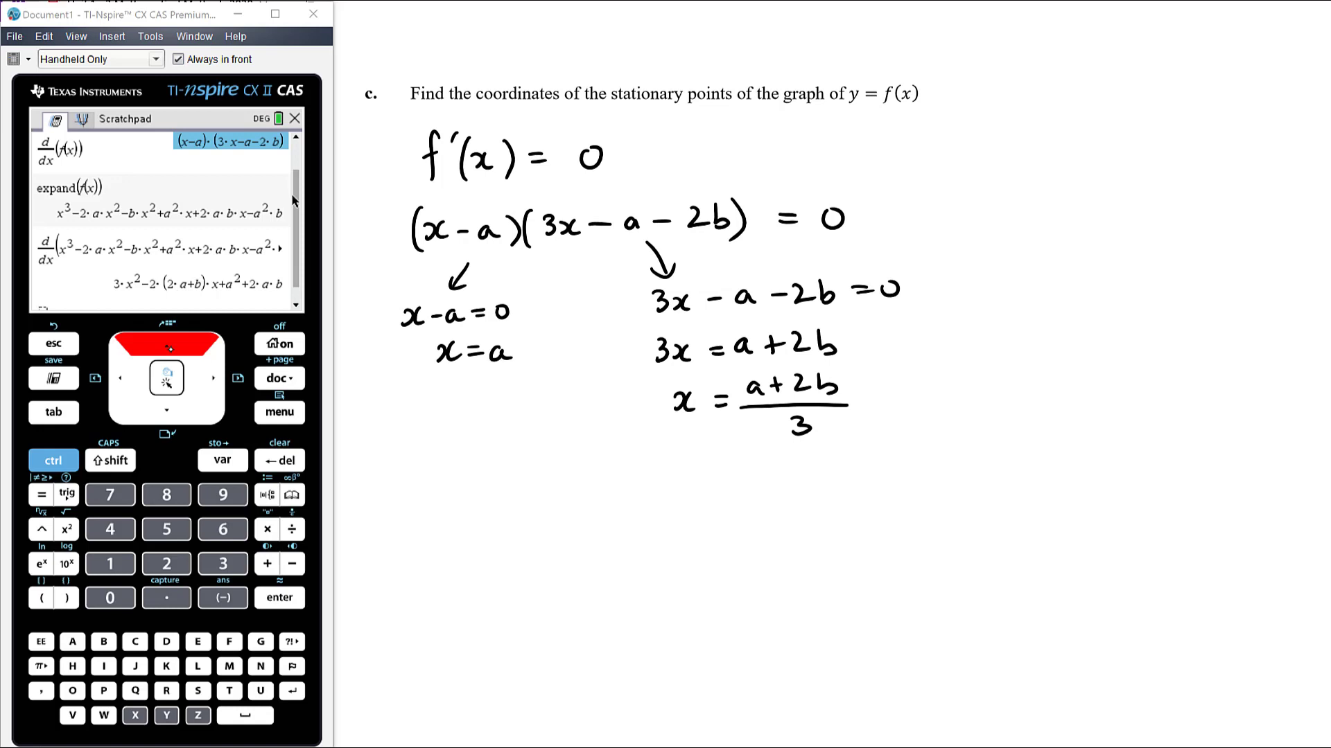
pyautogui.moveTo(393, 398)
pyautogui.mouseDown()
pyautogui.moveTo(385, 434)
pyautogui.moveTo(428, 425)
pyautogui.mouseUp()
pyautogui.moveTo(435, 402)
pyautogui.mouseDown()
pyautogui.moveTo(436, 429)
pyautogui.moveTo(473, 412)
pyautogui.mouseUp()
pyautogui.moveTo(460, 419); pyautogui.dragTo(474, 418)
pyautogui.moveTo(496, 406)
pyautogui.mouseDown()
pyautogui.moveTo(493, 421)
pyautogui.moveTo(499, 403)
pyautogui.mouseUp()
pyautogui.moveTo(407, 460)
pyautogui.mouseDown()
pyautogui.moveTo(406, 506)
pyautogui.moveTo(440, 507)
pyautogui.moveTo(471, 475)
pyautogui.mouseUp()
pyautogui.moveTo(484, 462); pyautogui.dragTo(493, 500)
pyautogui.moveTo(399, 525); pyautogui.dragTo(494, 525)
# Begin writing f((a+2b)/3) = below the second root.
pyautogui.moveTo(693, 469); pyautogui.dragTo(682, 513)
pyautogui.moveTo(716, 462); pyautogui.dragTo(709, 515)
pyautogui.moveTo(737, 472); pyautogui.dragTo(738, 485)
pyautogui.moveTo(754, 469); pyautogui.dragTo(762, 478)
pyautogui.moveTo(762, 472); pyautogui.dragTo(801, 488)
pyautogui.moveTo(760, 497)
pyautogui.mouseDown()
pyautogui.moveTo(774, 502)
pyautogui.moveTo(765, 513)
pyautogui.mouseUp()
pyautogui.moveTo(810, 459); pyautogui.dragTo(812, 527)
pyautogui.moveTo(850, 487); pyautogui.dragTo(867, 488)
pyautogui.moveTo(853, 497); pyautogui.dragTo(868, 497)
# Check part b's f'(x), then write the first substituted bracket ((a+2b)/3 − a).
pyautogui.scroll(-2, 832, 375)
pyautogui.scroll(4, 832, 374)
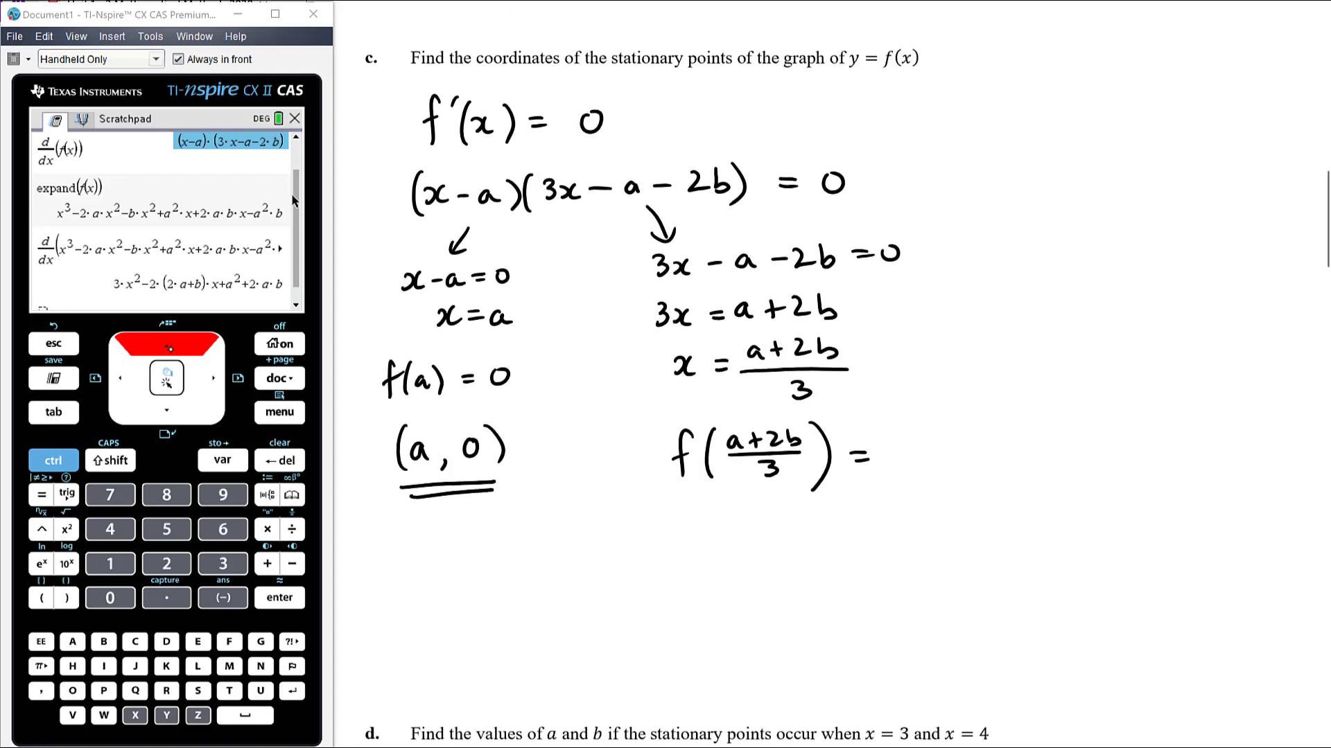
pyautogui.scroll(8, 832, 375)
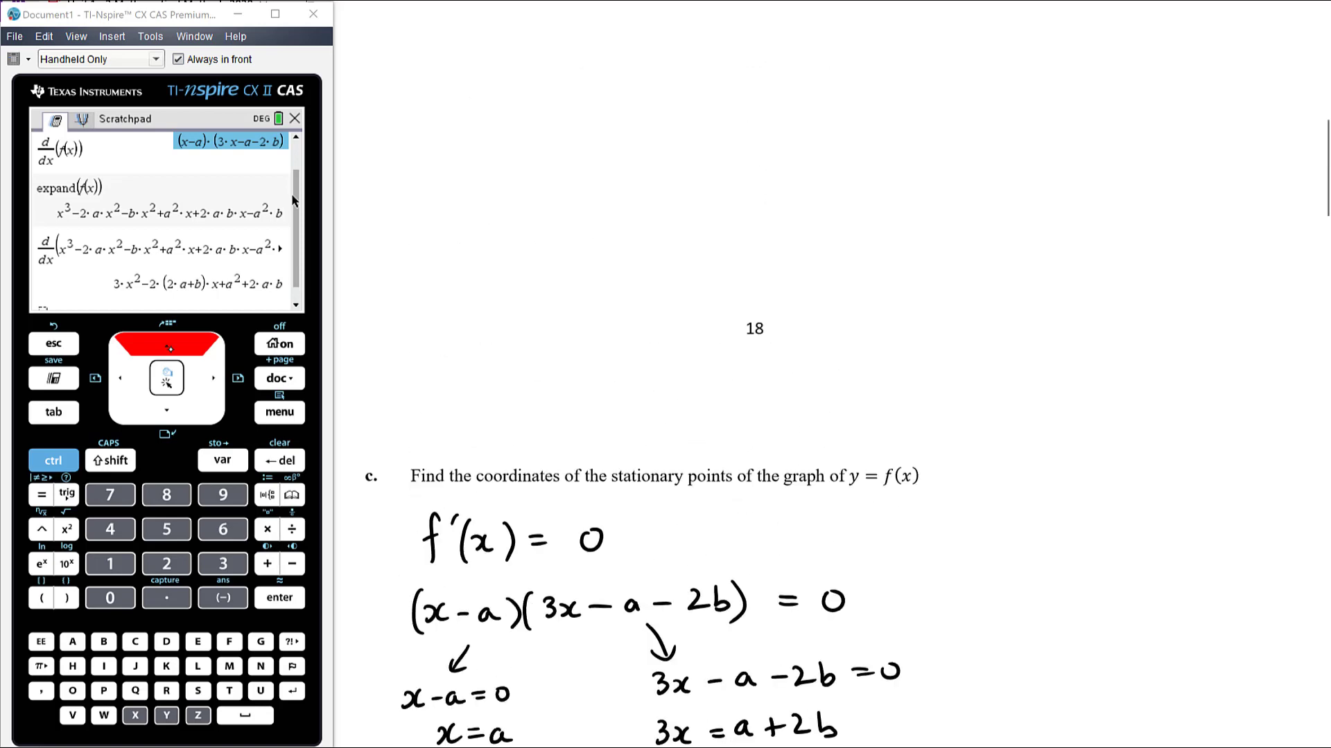
pyautogui.scroll(3, 831, 374)
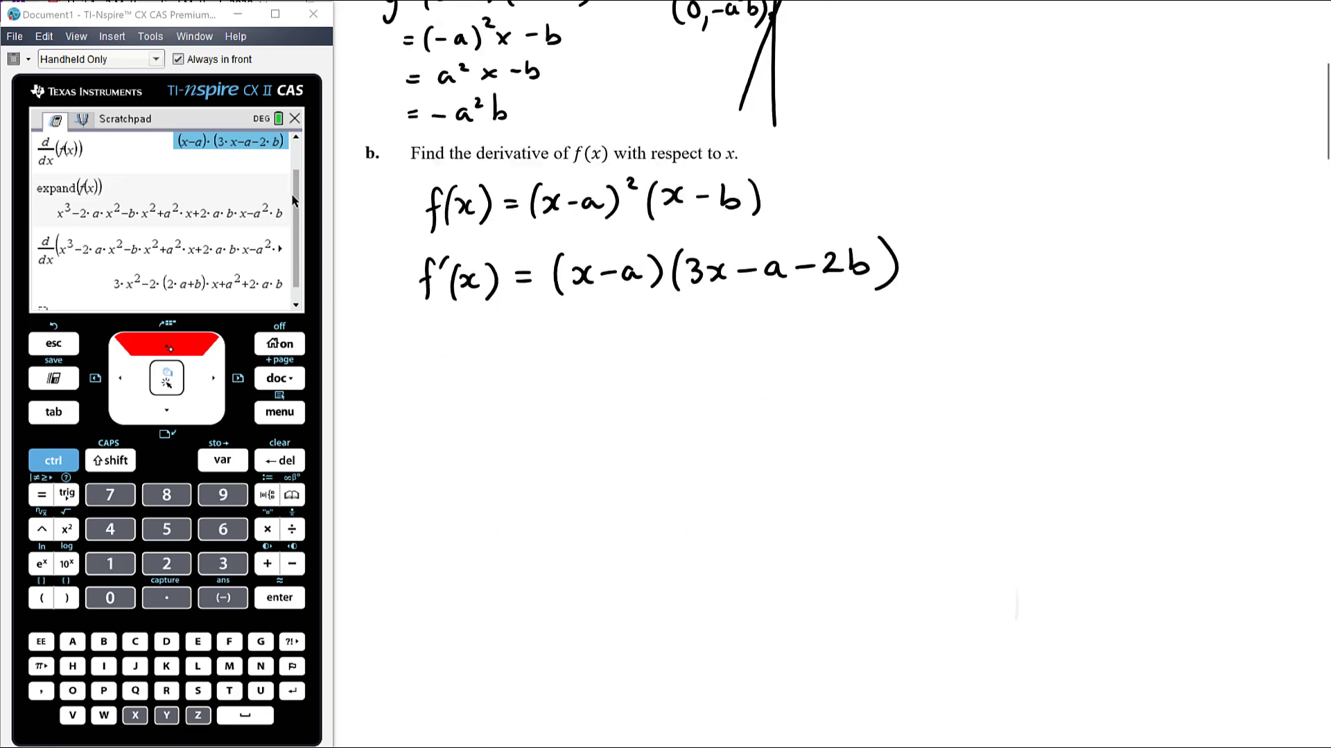
pyautogui.scroll(-4, 1009, 627)
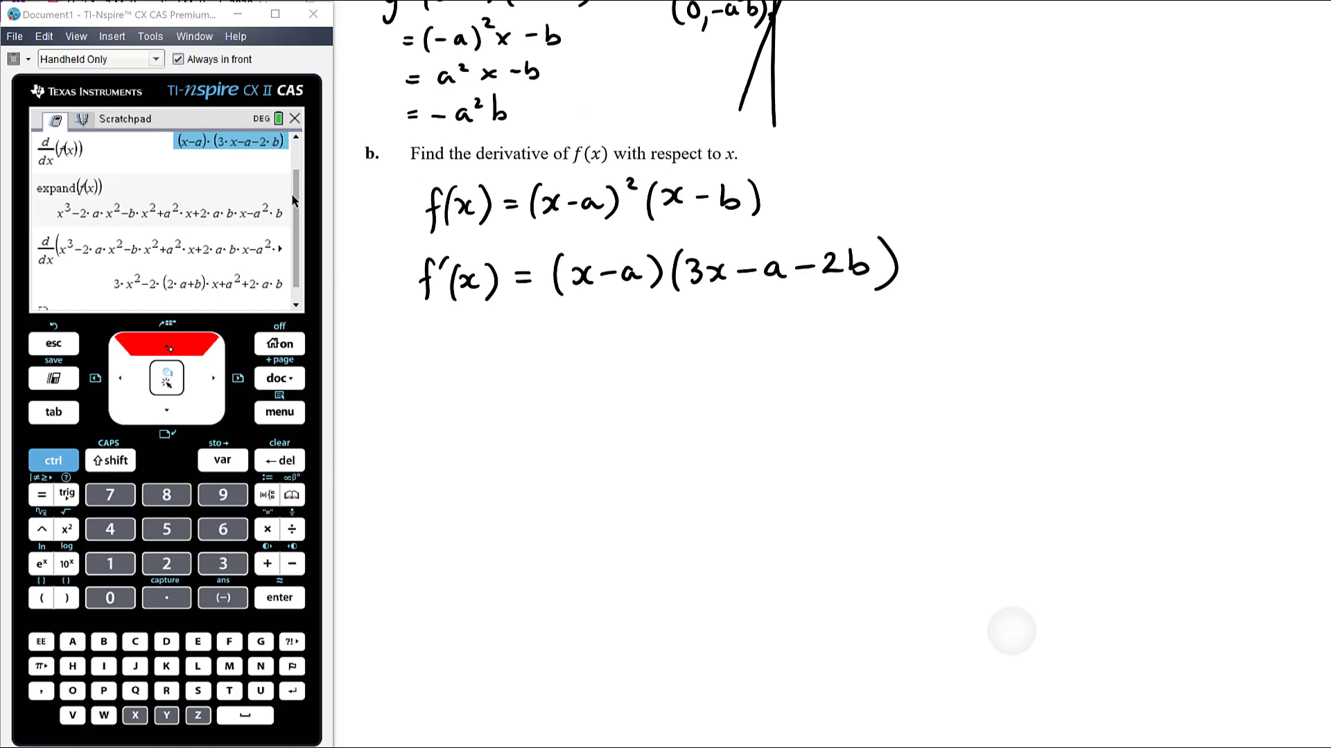
pyautogui.scroll(-9, 831, 374)
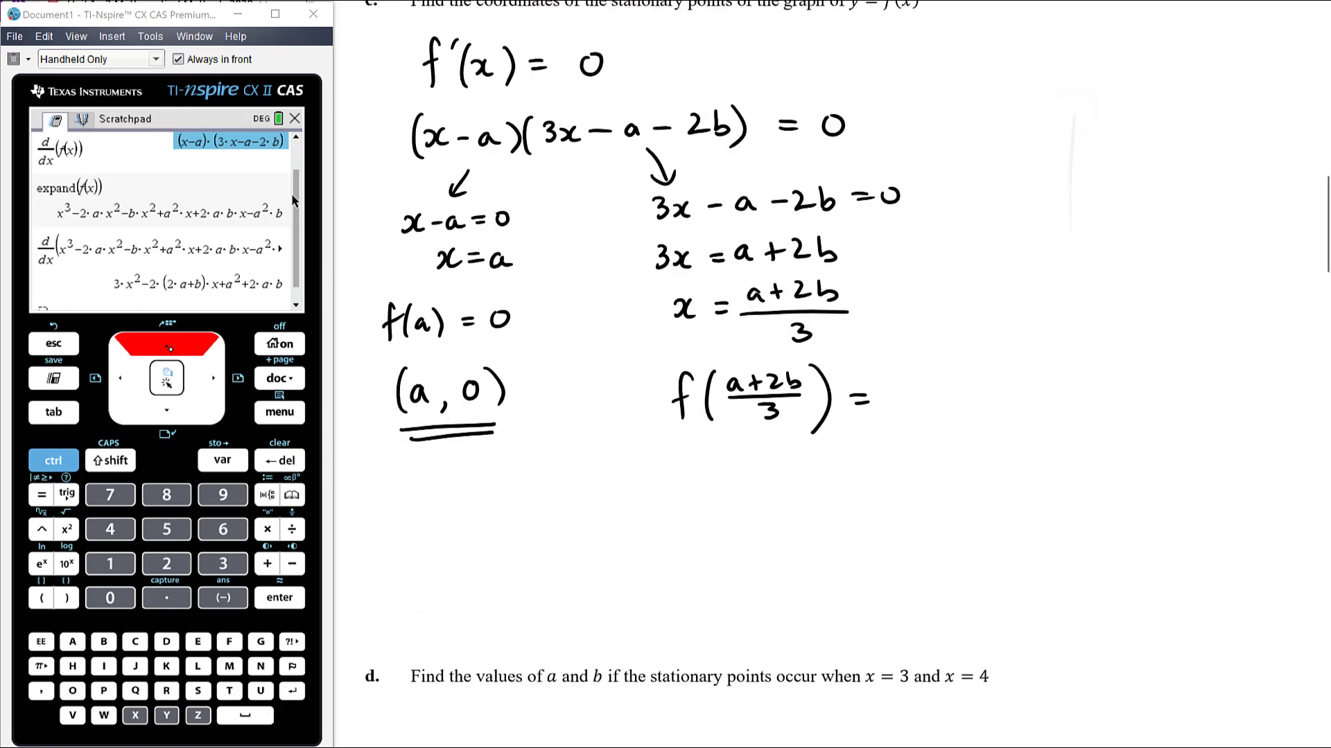
pyautogui.moveTo(911, 408); pyautogui.dragTo(906, 478)
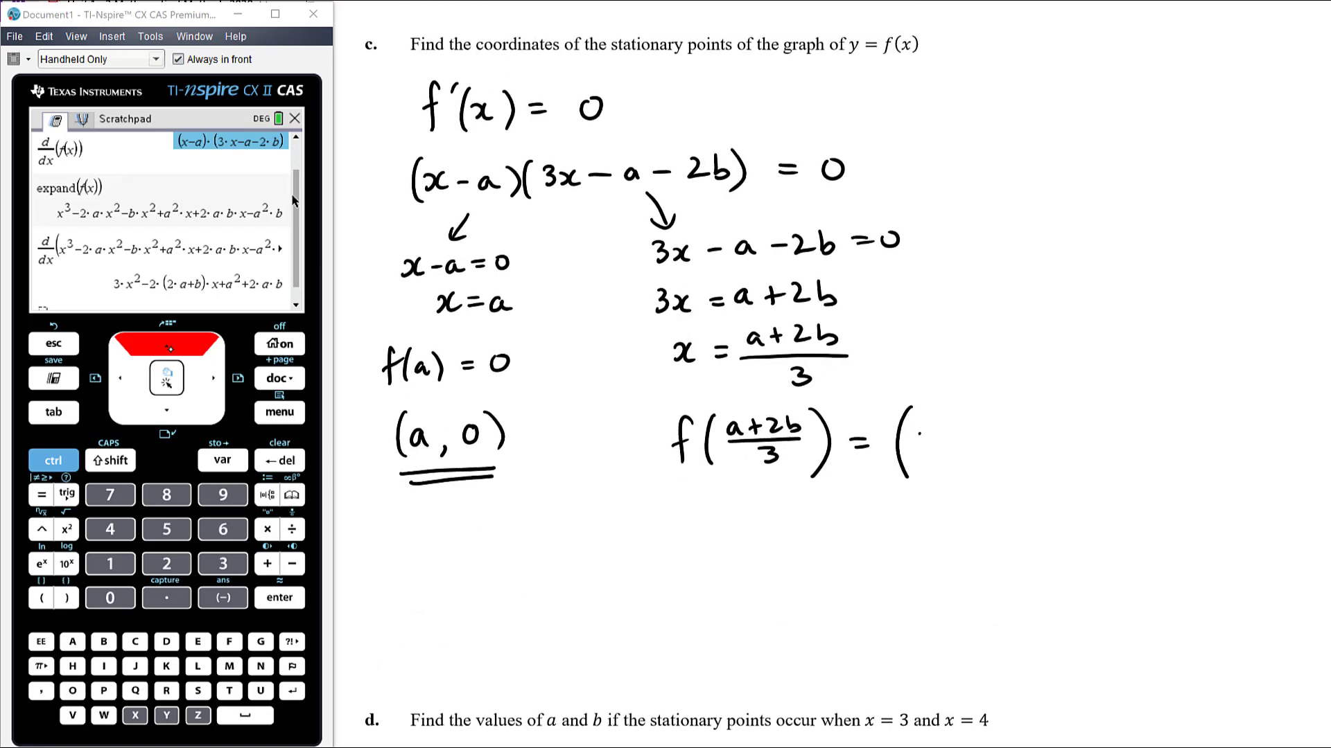
pyautogui.moveTo(928, 423)
pyautogui.mouseDown()
pyautogui.moveTo(922, 435)
pyautogui.moveTo(948, 425)
pyautogui.moveTo(987, 441)
pyautogui.mouseUp()
pyautogui.moveTo(954, 449); pyautogui.dragTo(957, 464)
pyautogui.moveTo(1009, 444); pyautogui.dragTo(1031, 442)
pyautogui.moveTo(1045, 432); pyautogui.dragTo(1075, 464)
# Square the first bracket, add the second bracket ((a+2b)/3 − b), and write an equals sign.
pyautogui.moveTo(1085, 399)
pyautogui.mouseDown()
pyautogui.moveTo(1134, 408)
pyautogui.moveTo(1131, 474)
pyautogui.mouseUp()
pyautogui.moveTo(1152, 418)
pyautogui.mouseDown()
pyautogui.moveTo(1142, 427)
pyautogui.moveTo(1156, 429)
pyautogui.mouseUp()
pyautogui.moveTo(1162, 420); pyautogui.dragTo(1172, 420)
pyautogui.moveTo(1168, 413)
pyautogui.mouseDown()
pyautogui.moveTo(1168, 426)
pyautogui.moveTo(1204, 421)
pyautogui.mouseUp()
pyautogui.moveTo(1136, 438); pyautogui.dragTo(1210, 431)
pyautogui.moveTo(1179, 442)
pyautogui.mouseDown()
pyautogui.moveTo(1181, 458)
pyautogui.moveTo(1247, 434)
pyautogui.mouseUp()
pyautogui.moveTo(1252, 415)
pyautogui.mouseDown()
pyautogui.moveTo(1256, 447)
pyautogui.moveTo(1287, 462)
pyautogui.mouseUp()
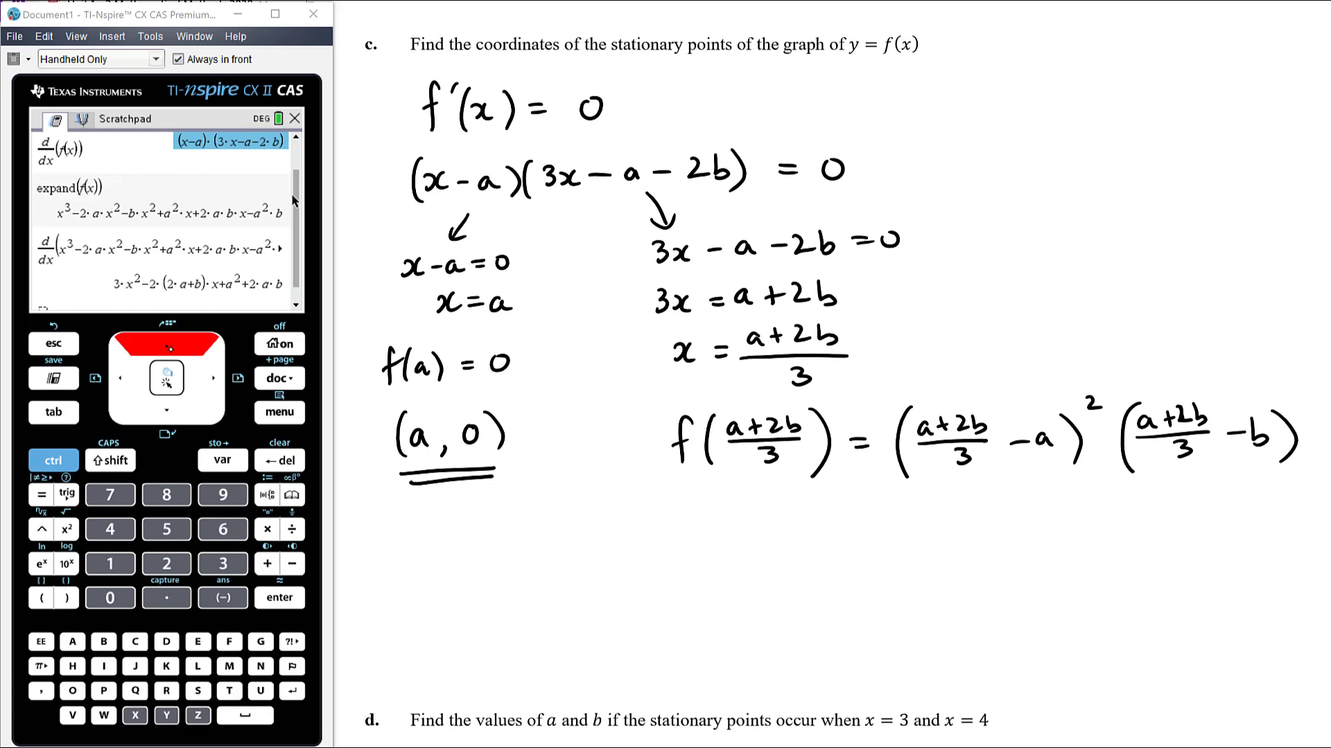
pyautogui.scroll(-2, 846, 374)
pyautogui.moveTo(850, 429); pyautogui.dragTo(867, 429)
pyautogui.moveTo(851, 437); pyautogui.dragTo(868, 437)
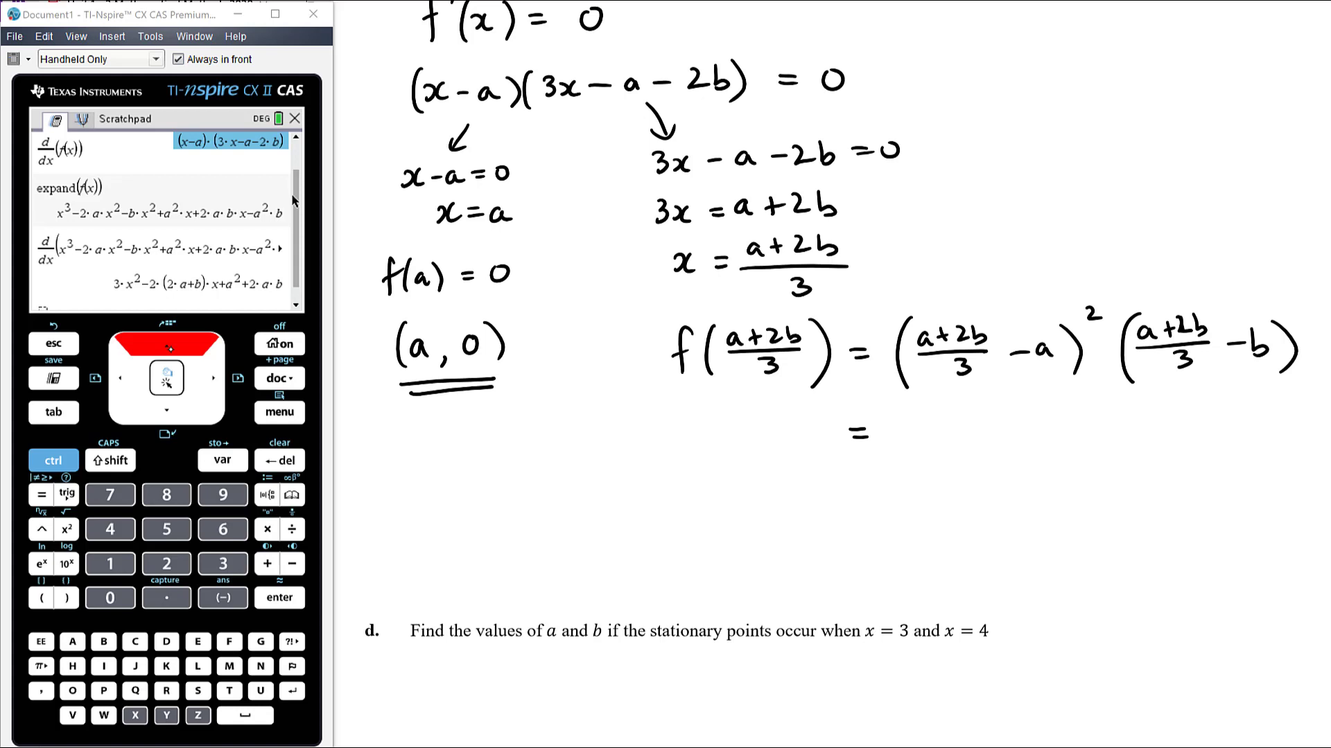
# Simplify the first bracket to ((−2a+2b)/3)², undoing a mis-written digit.
pyautogui.moveTo(919, 408); pyautogui.dragTo(917, 468)
pyautogui.moveTo(931, 423); pyautogui.dragTo(964, 429)
pyautogui.moveTo(969, 409)
pyautogui.mouseDown()
pyautogui.moveTo(966, 429)
pyautogui.moveTo(983, 426)
pyautogui.mouseUp()
pyautogui.hotkey('ctrl', 'z')
pyautogui.hotkey('ctrl', 'z')
pyautogui.moveTo(998, 408)
pyautogui.mouseDown()
pyautogui.moveTo(998, 426)
pyautogui.moveTo(1006, 418)
pyautogui.mouseUp()
pyautogui.moveTo(1013, 412); pyautogui.dragTo(1043, 425)
pyautogui.moveTo(946, 437); pyautogui.dragTo(1037, 436)
pyautogui.moveTo(1002, 444)
pyautogui.mouseDown()
pyautogui.moveTo(1017, 452)
pyautogui.moveTo(1003, 462)
pyautogui.mouseUp()
pyautogui.moveTo(1058, 408); pyautogui.dragTo(1061, 460)
pyautogui.moveTo(1076, 406); pyautogui.dragTo(1113, 473)
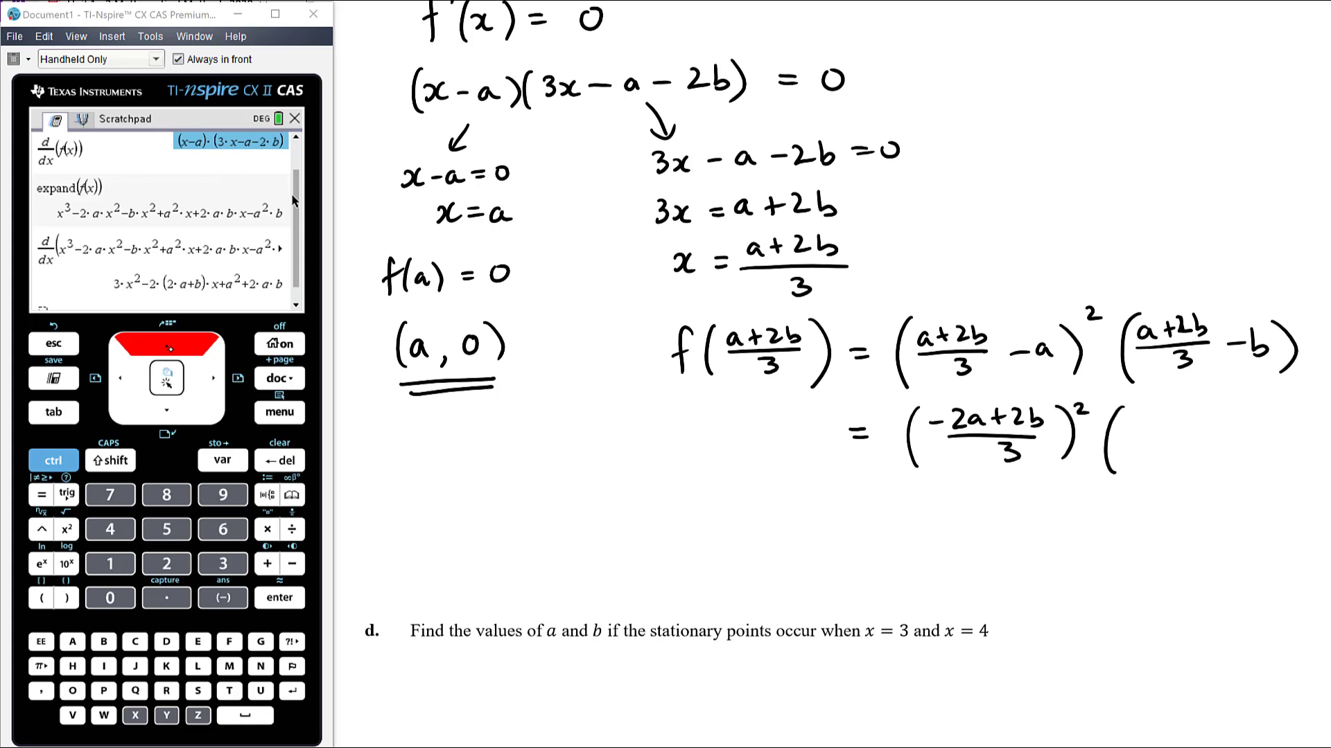
# Simplify the second bracket to (a−b)/3.
pyautogui.moveTo(1146, 417)
pyautogui.mouseDown()
pyautogui.moveTo(1134, 427)
pyautogui.moveTo(1182, 420)
pyautogui.mouseUp()
pyautogui.moveTo(1190, 412); pyautogui.dragTo(1195, 429)
pyautogui.click(1161, 447)
pyautogui.moveTo(1131, 438)
pyautogui.mouseDown()
pyautogui.moveTo(1202, 435)
pyautogui.moveTo(1167, 463)
pyautogui.mouseUp()
pyautogui.moveTo(1218, 404); pyautogui.dragTo(1223, 465)
# Jot side notes 3a/3 and 3b/3 above the working, then erase them.
pyautogui.moveTo(1038, 326)
pyautogui.mouseDown()
pyautogui.moveTo(1067, 278)
pyautogui.moveTo(1063, 258)
pyautogui.mouseUp()
pyautogui.moveTo(1085, 243); pyautogui.dragTo(1092, 246)
pyautogui.moveTo(1063, 263); pyautogui.dragTo(1087, 253)
pyautogui.moveTo(1081, 265)
pyautogui.mouseDown()
pyautogui.moveTo(1099, 262)
pyautogui.moveTo(1085, 277)
pyautogui.mouseUp()
pyautogui.moveTo(1262, 273)
pyautogui.mouseDown()
pyautogui.moveTo(1264, 291)
pyautogui.moveTo(1284, 289)
pyautogui.mouseUp()
pyautogui.moveTo(1258, 298)
pyautogui.mouseDown()
pyautogui.moveTo(1289, 291)
pyautogui.moveTo(1258, 323)
pyautogui.mouseUp()
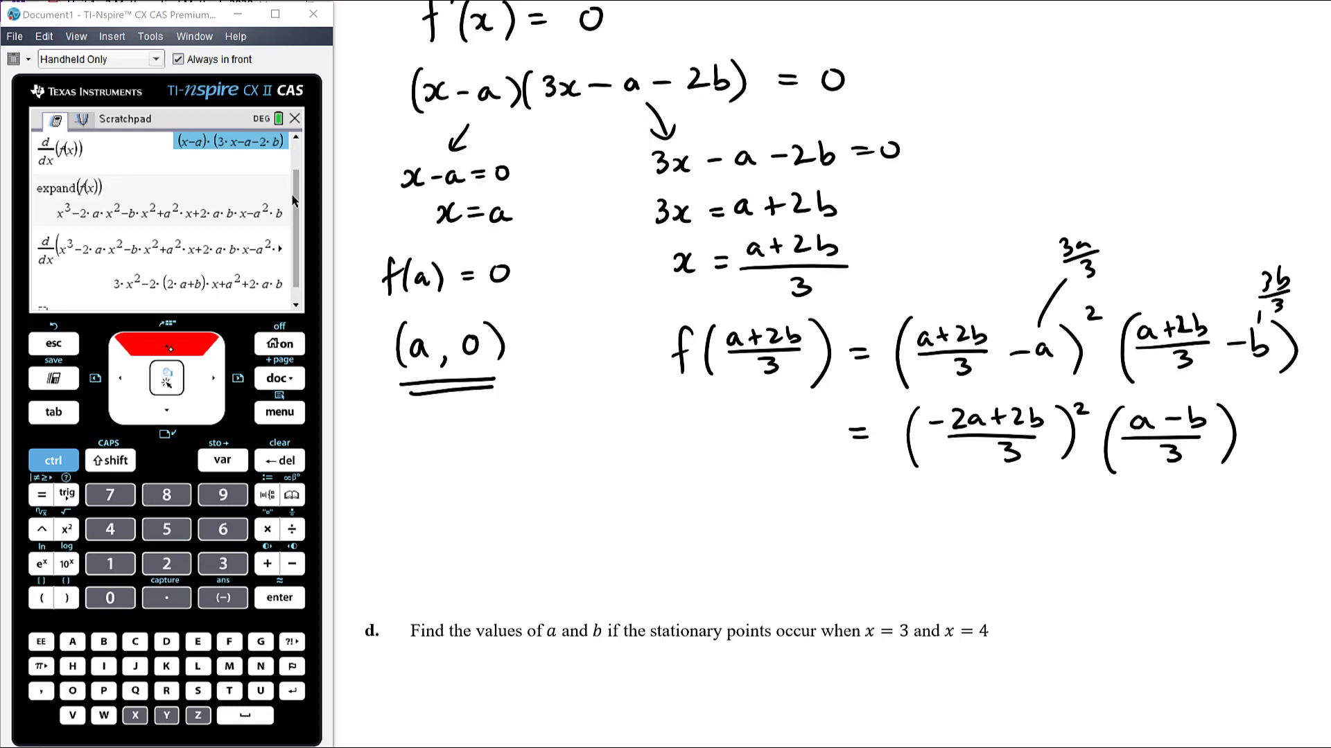
pyautogui.moveTo(1275, 273); pyautogui.dragTo(1259, 318)
pyautogui.moveTo(1075, 246)
pyautogui.mouseDown()
pyautogui.moveTo(1083, 272)
pyautogui.moveTo(1039, 322)
pyautogui.mouseUp()
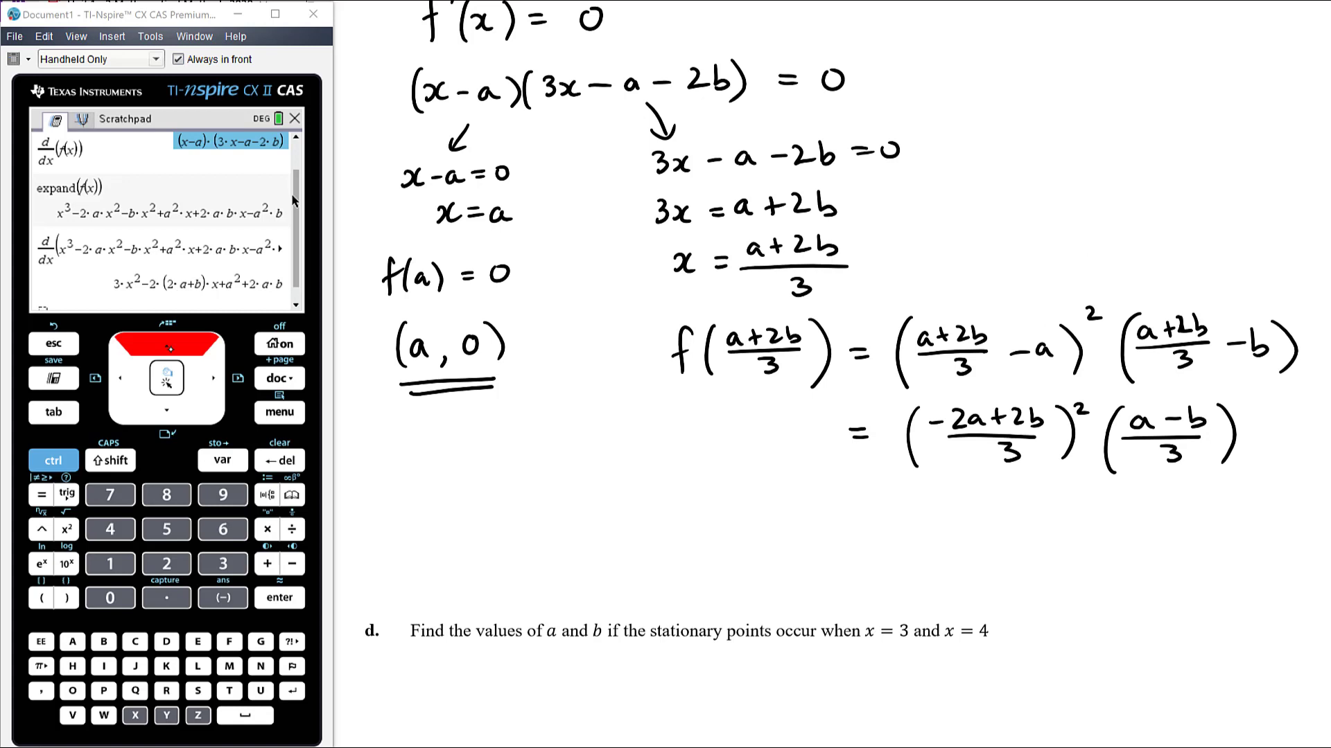
# Start a new line, rewriting the first numerator as −2(a−b) over 3.
pyautogui.scroll(-3, 846, 319)
pyautogui.moveTo(854, 409); pyautogui.dragTo(871, 410)
pyautogui.moveTo(854, 420); pyautogui.dragTo(921, 453)
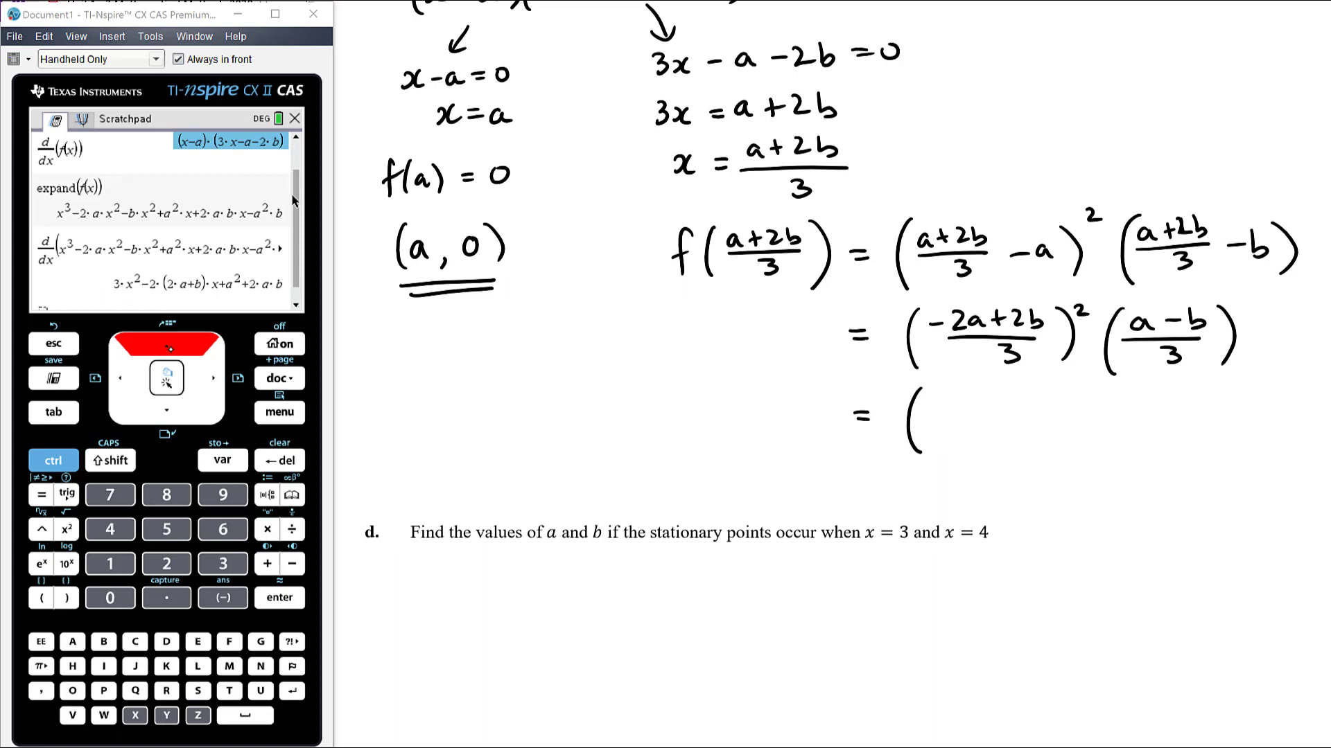
pyautogui.moveTo(926, 405)
pyautogui.mouseDown()
pyautogui.moveTo(970, 420)
pyautogui.moveTo(1015, 403)
pyautogui.mouseUp()
pyautogui.moveTo(1019, 391); pyautogui.dragTo(1038, 415)
pyautogui.moveTo(926, 428); pyautogui.dragTo(1054, 427)
pyautogui.moveTo(990, 435)
pyautogui.mouseDown()
pyautogui.moveTo(1005, 439)
pyautogui.moveTo(998, 452)
pyautogui.mouseUp()
# Square that fraction and multiply it by (a−b)/3.
pyautogui.moveTo(1061, 390)
pyautogui.mouseDown()
pyautogui.moveTo(1064, 448)
pyautogui.moveTo(1097, 399)
pyautogui.moveTo(1122, 452)
pyautogui.mouseUp()
pyautogui.click(1146, 400)
pyautogui.moveTo(1152, 401); pyautogui.dragTo(1155, 413)
pyautogui.moveTo(1160, 405)
pyautogui.mouseDown()
pyautogui.moveTo(1182, 415)
pyautogui.moveTo(1141, 420)
pyautogui.moveTo(1196, 420)
pyautogui.mouseUp()
pyautogui.moveTo(1163, 429)
pyautogui.mouseDown()
pyautogui.moveTo(1180, 443)
pyautogui.moveTo(1167, 450)
pyautogui.mouseUp()
pyautogui.moveTo(1212, 393); pyautogui.dragTo(1214, 458)
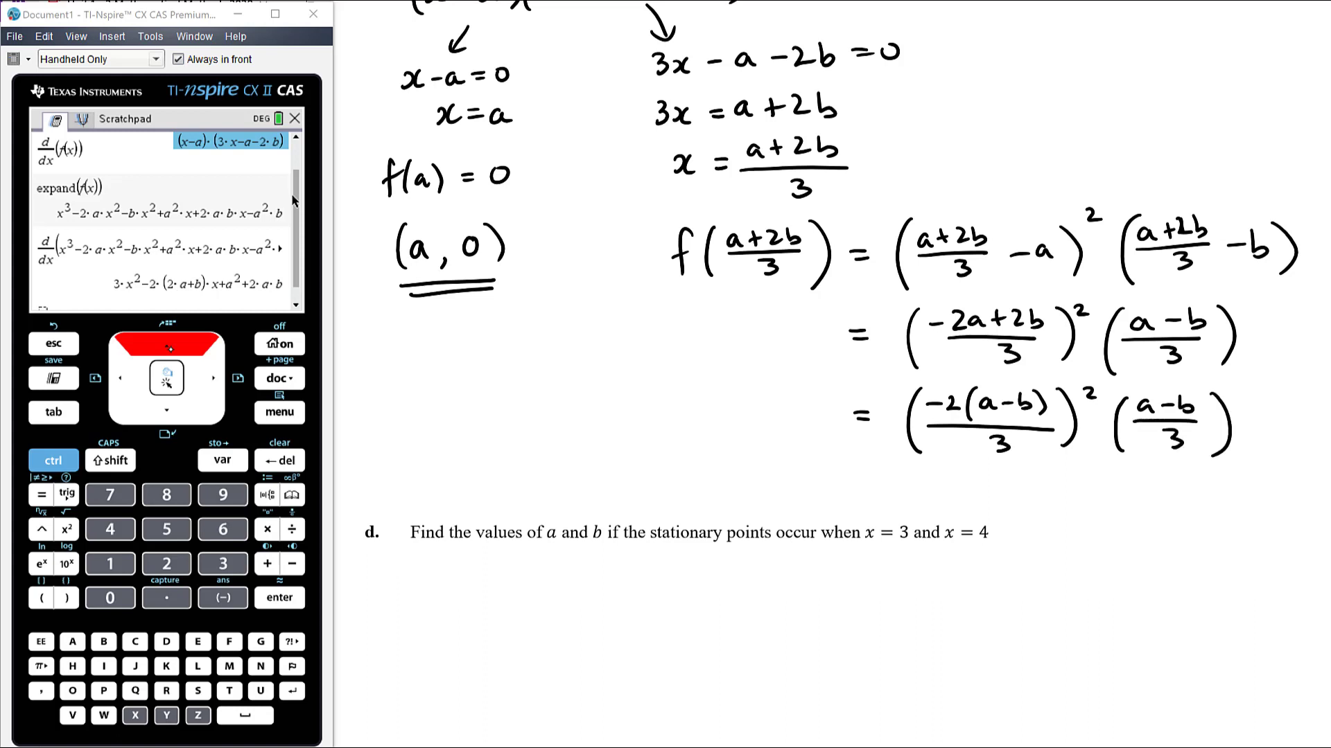
pyautogui.scroll(-2, 832, 277)
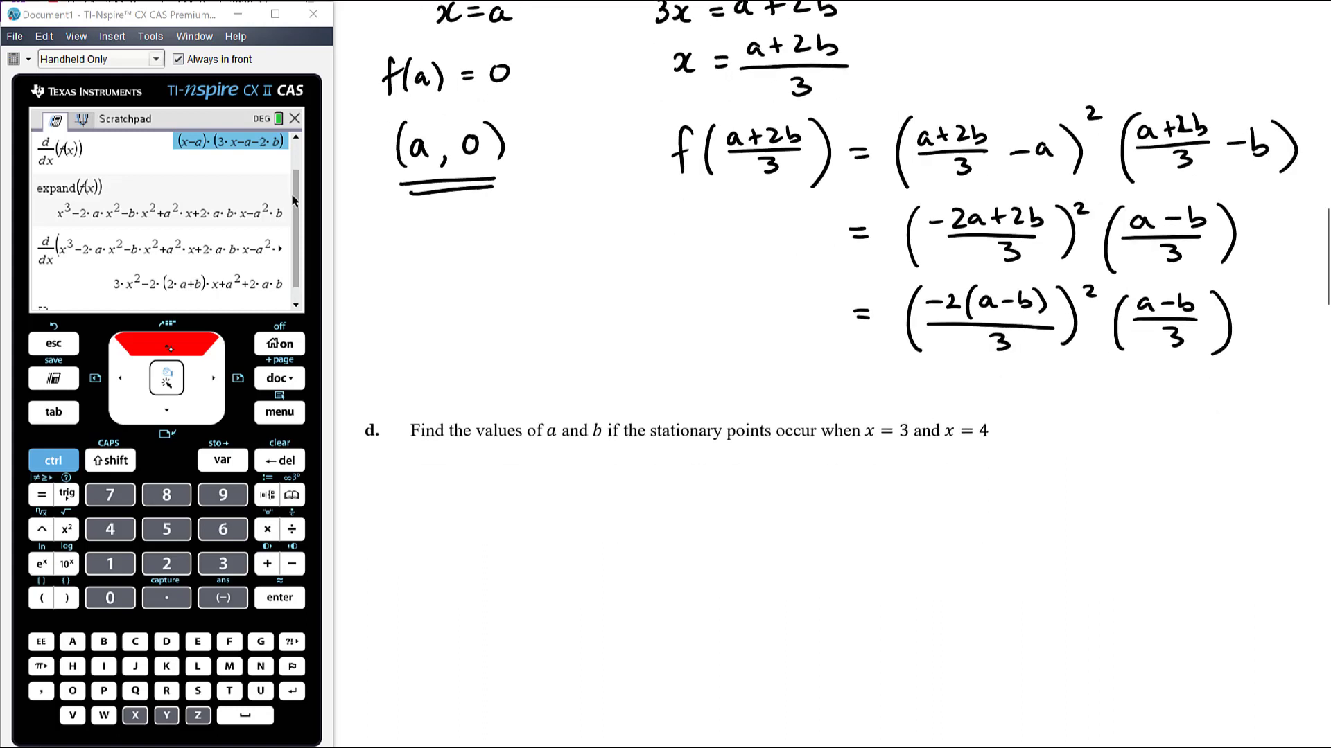
# Write the next line as = 4(a−b)²/9 × (a−b)/3.
pyautogui.moveTo(851, 389)
pyautogui.mouseDown()
pyautogui.moveTo(869, 398)
pyautogui.moveTo(926, 376)
pyautogui.moveTo(941, 392)
pyautogui.mouseUp()
pyautogui.moveTo(969, 373); pyautogui.dragTo(1002, 383)
pyautogui.moveTo(1013, 367)
pyautogui.mouseDown()
pyautogui.moveTo(1017, 389)
pyautogui.moveTo(1036, 370)
pyautogui.mouseUp()
pyautogui.moveTo(915, 398)
pyautogui.mouseDown()
pyautogui.moveTo(1029, 400)
pyautogui.moveTo(977, 422)
pyautogui.mouseUp()
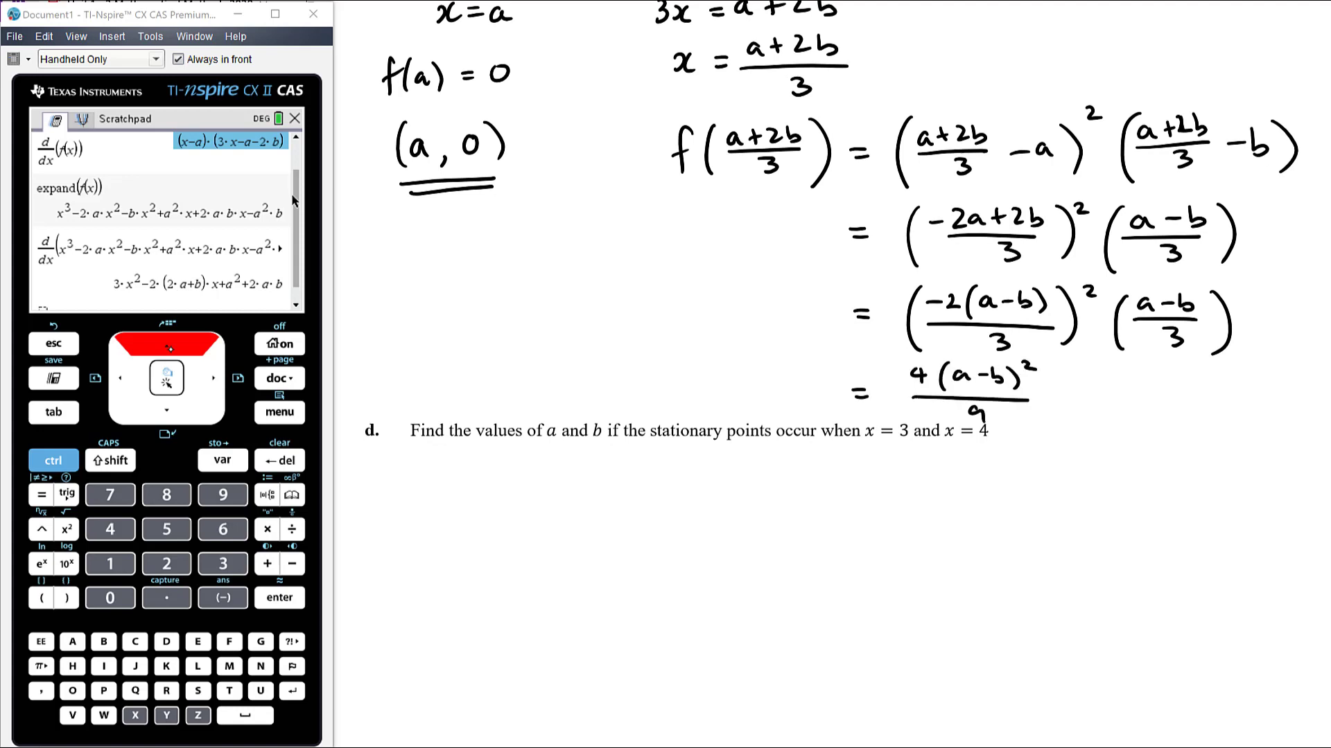
pyautogui.moveTo(1055, 394); pyautogui.dragTo(1073, 408)
pyautogui.moveTo(1112, 376)
pyautogui.mouseDown()
pyautogui.moveTo(1109, 387)
pyautogui.moveTo(1141, 378)
pyautogui.mouseUp()
pyautogui.moveTo(1145, 368); pyautogui.dragTo(1154, 385)
pyautogui.moveTo(1097, 394)
pyautogui.mouseDown()
pyautogui.moveTo(1158, 395)
pyautogui.moveTo(1120, 422)
pyautogui.moveTo(1106, 405)
pyautogui.mouseUp()
# Combine the product into = 4(a−b)³/27.
pyautogui.hscroll(4, 824, 222)
pyautogui.moveTo(970, 364)
pyautogui.mouseDown()
pyautogui.moveTo(965, 382)
pyautogui.moveTo(1040, 391)
pyautogui.mouseUp()
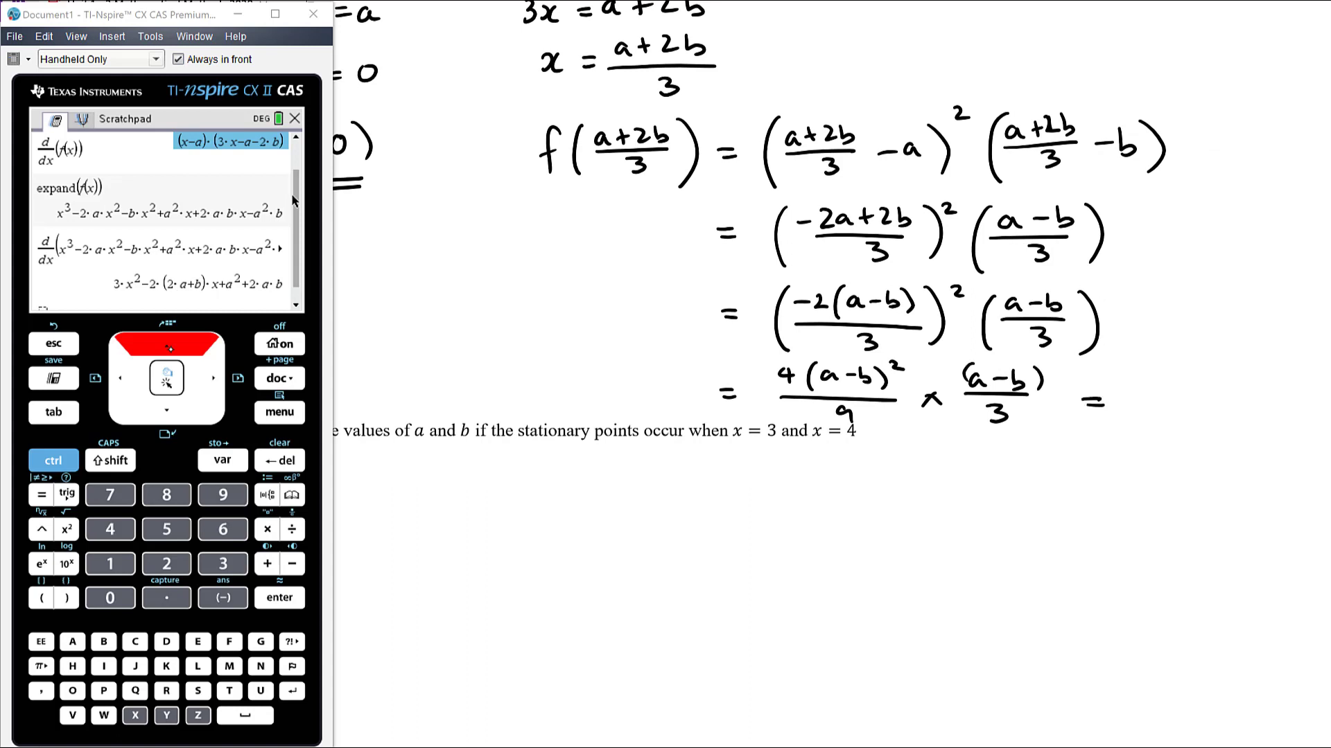
pyautogui.moveTo(1154, 368); pyautogui.dragTo(1155, 395)
pyautogui.moveTo(1184, 364); pyautogui.dragTo(1179, 401)
pyautogui.moveTo(1201, 379)
pyautogui.mouseDown()
pyautogui.moveTo(1204, 393)
pyautogui.moveTo(1217, 383)
pyautogui.mouseUp()
pyautogui.moveTo(1226, 372); pyautogui.dragTo(1231, 396)
pyautogui.moveTo(1248, 370)
pyautogui.mouseDown()
pyautogui.moveTo(1250, 405)
pyautogui.moveTo(1266, 372)
pyautogui.mouseUp()
pyautogui.moveTo(1131, 411); pyautogui.dragTo(1283, 405)
pyautogui.moveTo(1185, 420)
pyautogui.mouseDown()
pyautogui.moveTo(1214, 435)
pyautogui.moveTo(1228, 422)
pyautogui.mouseUp()
# Begin the second stationary point with x-coordinate (a+2b)/3.
pyautogui.hscroll(-5, 839, 224)
pyautogui.scroll(1, 838, 224)
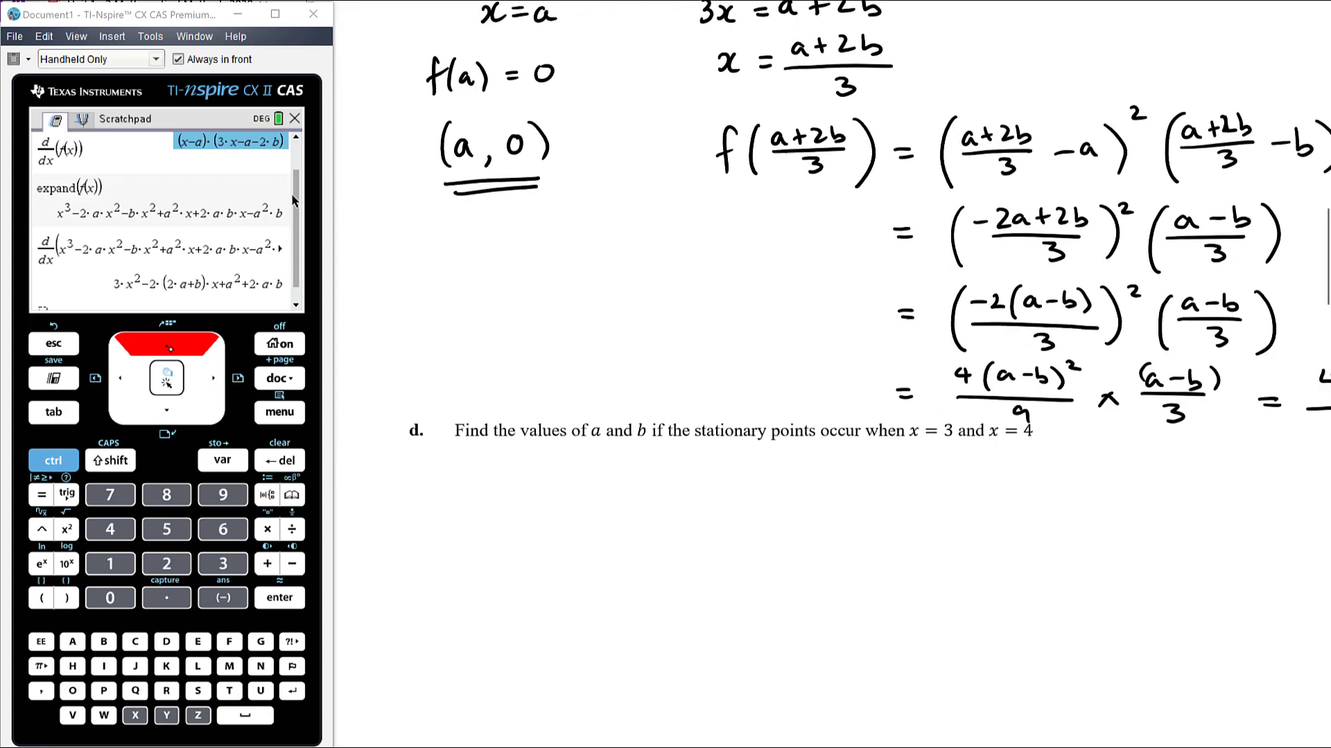
pyautogui.moveTo(538, 290); pyautogui.dragTo(525, 407)
pyautogui.moveTo(552, 315); pyautogui.dragTo(567, 330)
pyautogui.moveTo(562, 320); pyautogui.dragTo(593, 327)
pyautogui.moveTo(600, 304); pyautogui.dragTo(602, 332)
pyautogui.moveTo(534, 345); pyautogui.dragTo(611, 338)
pyautogui.moveTo(569, 355)
pyautogui.mouseDown()
pyautogui.moveTo(574, 372)
pyautogui.moveTo(615, 382)
pyautogui.mouseUp()
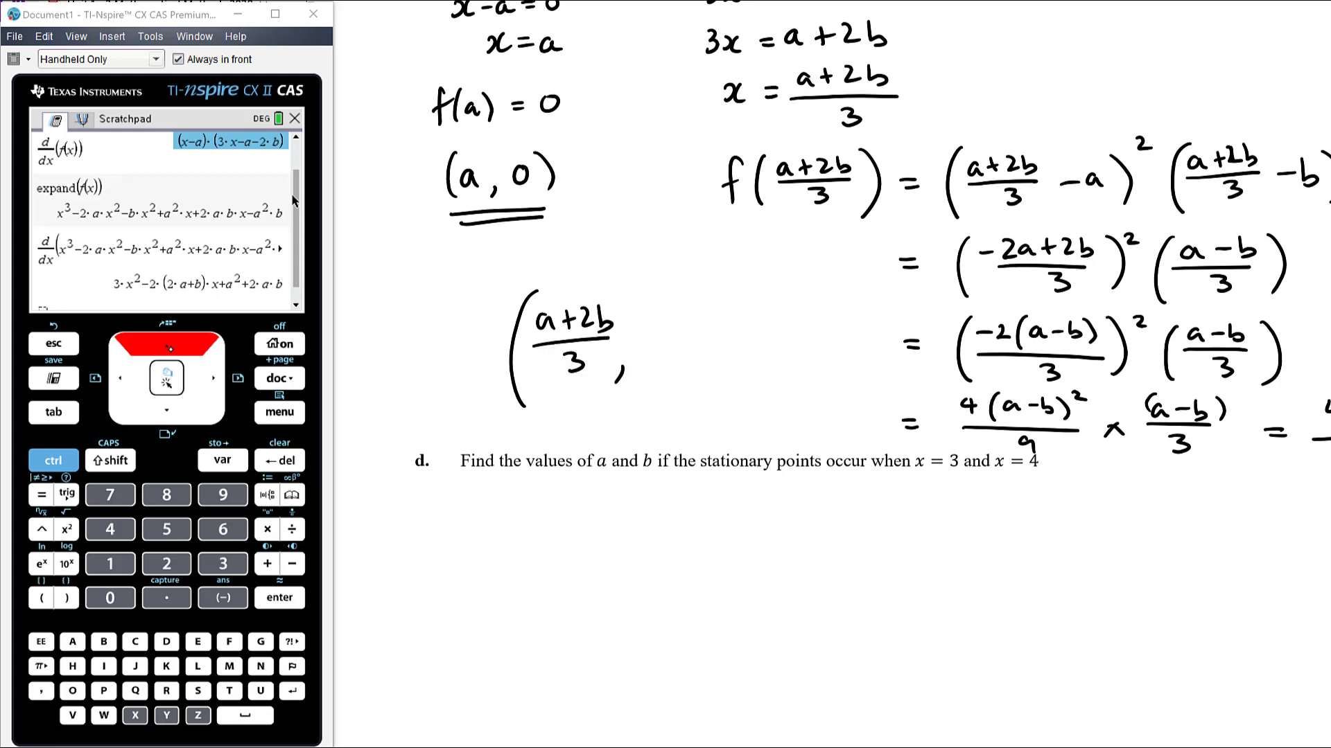
# Add the y-coordinate 4(a−b)³/27 and close the coordinate pair.
pyautogui.hscroll(2, 832, 235)
pyautogui.moveTo(572, 310); pyautogui.dragTo(594, 337)
pyautogui.moveTo(614, 320); pyautogui.dragTo(616, 334)
pyautogui.moveTo(621, 324); pyautogui.dragTo(660, 338)
pyautogui.moveTo(664, 296); pyautogui.dragTo(670, 310)
pyautogui.moveTo(584, 349); pyautogui.dragTo(667, 345)
pyautogui.moveTo(605, 365); pyautogui.dragTo(633, 377)
pyautogui.moveTo(632, 361)
pyautogui.mouseDown()
pyautogui.moveTo(652, 359)
pyautogui.moveTo(639, 380)
pyautogui.mouseUp()
pyautogui.moveTo(693, 290)
pyautogui.mouseDown()
pyautogui.moveTo(716, 331)
pyautogui.moveTo(693, 406)
pyautogui.mouseUp()
pyautogui.hscroll(-3, 832, 278)
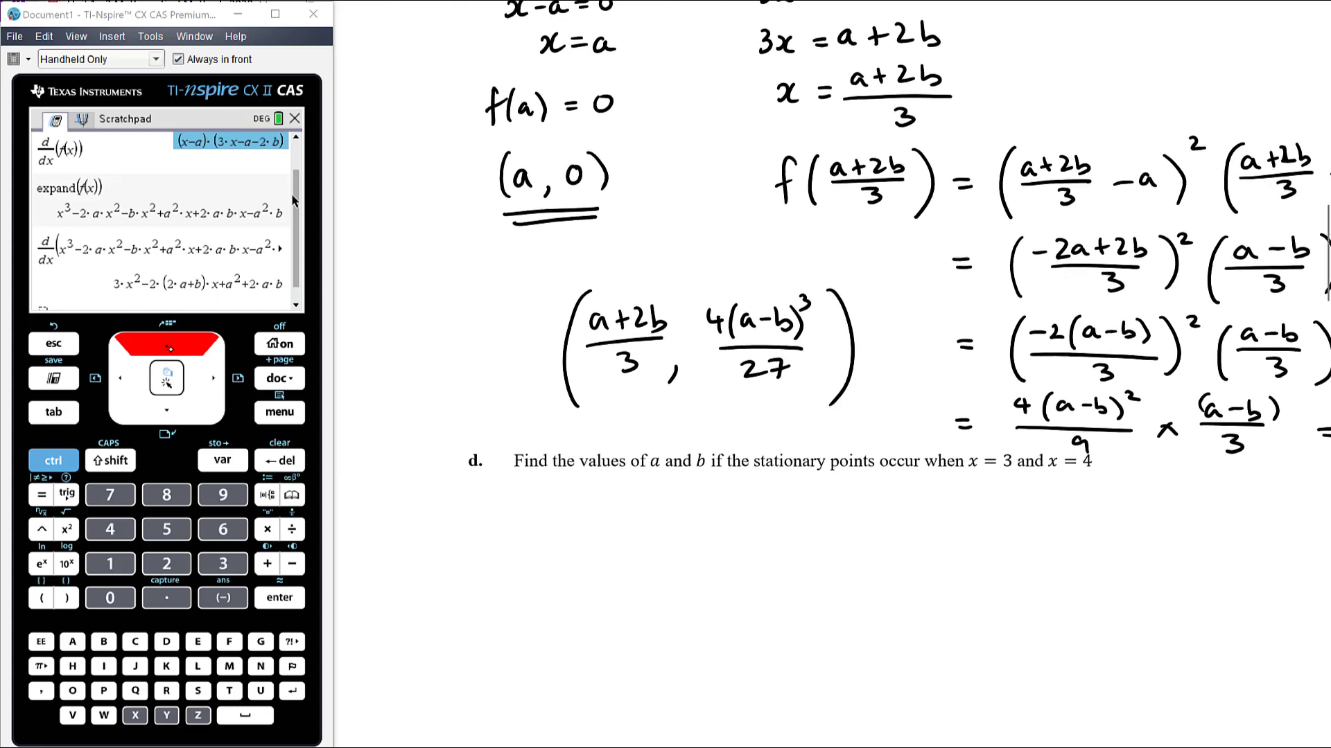
# Delete the expand(f(x)) and expanded-derivative entries from the Scratchpad history and clear the entry line.
pyautogui.press('Down')
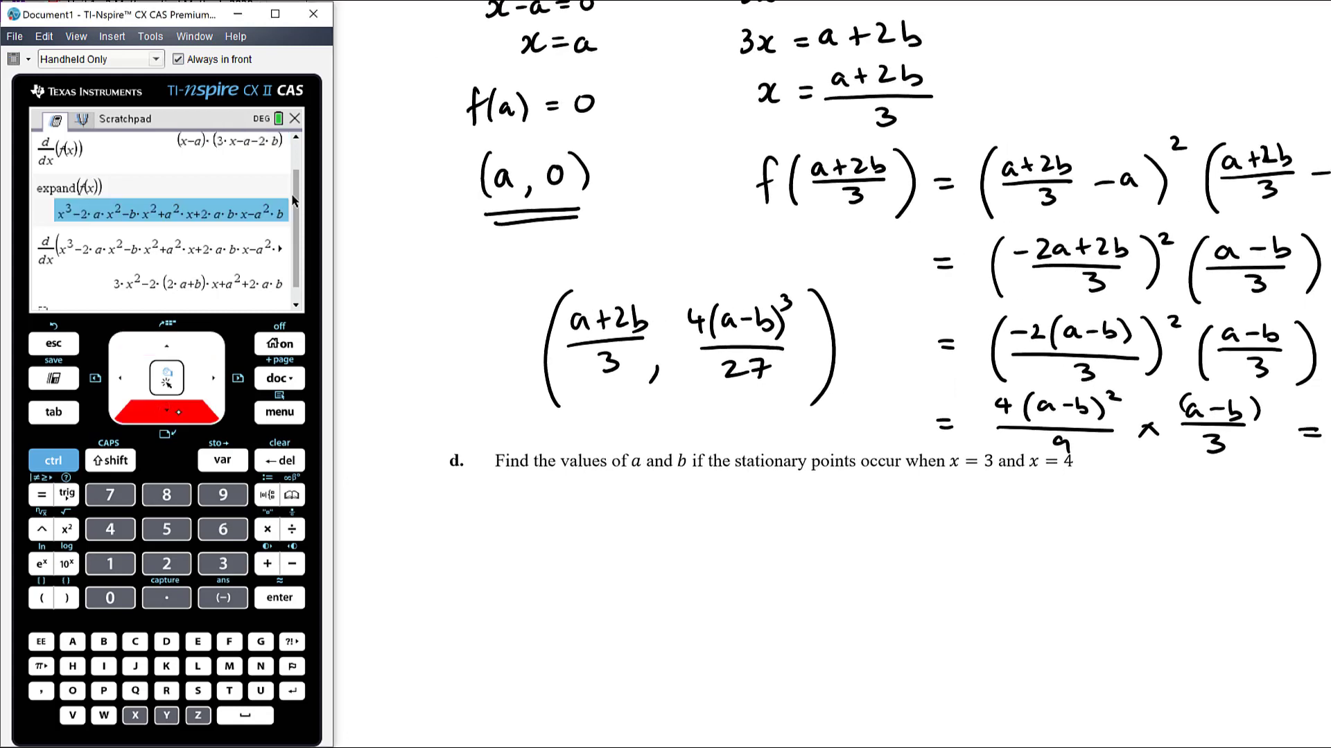
pyautogui.press('BackSpace')
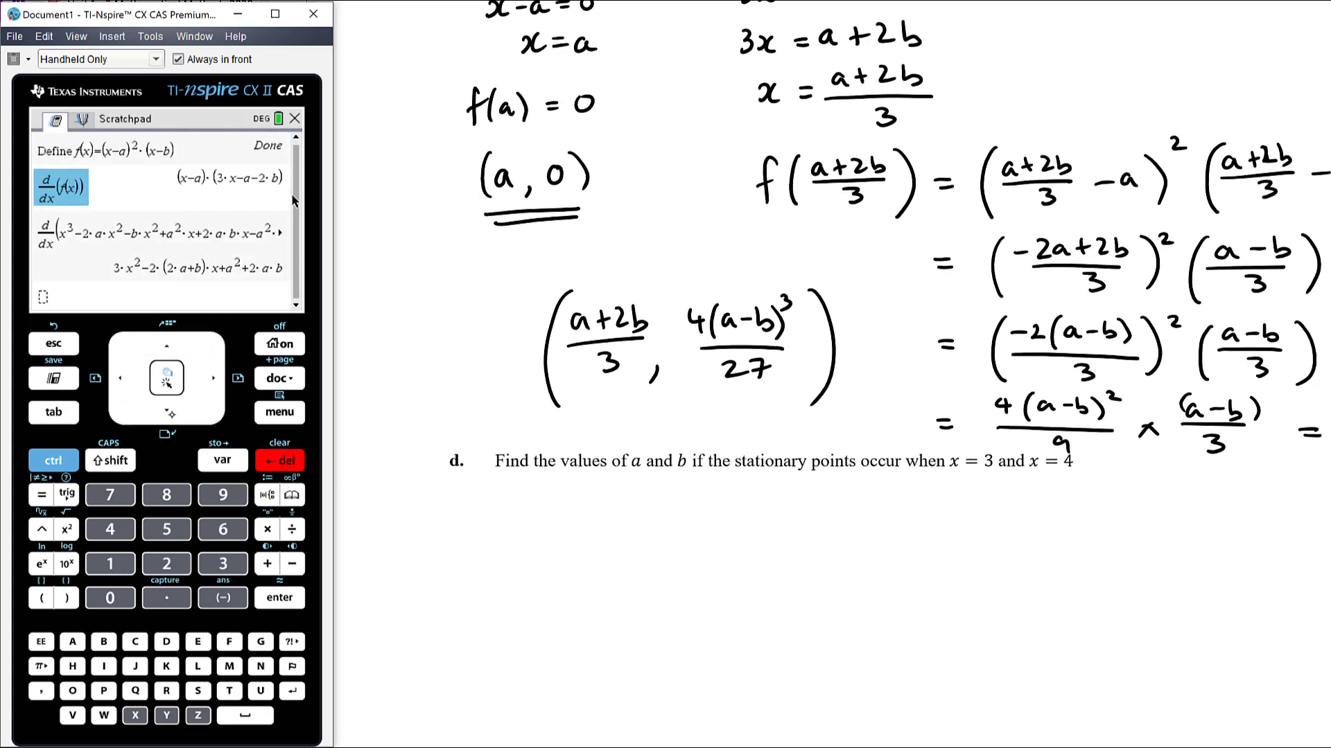
pyautogui.press('Down')
pyautogui.press('Down')
pyautogui.press('BackSpace')
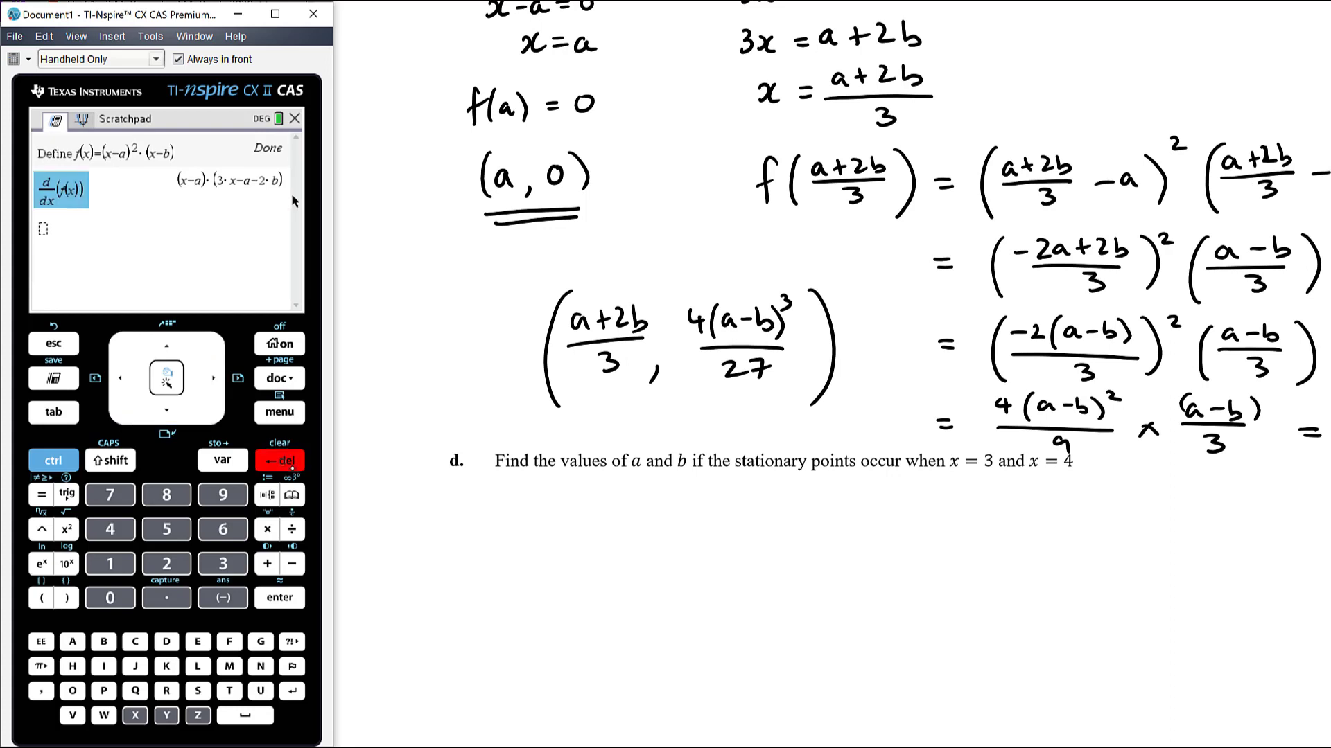
pyautogui.press('Down')
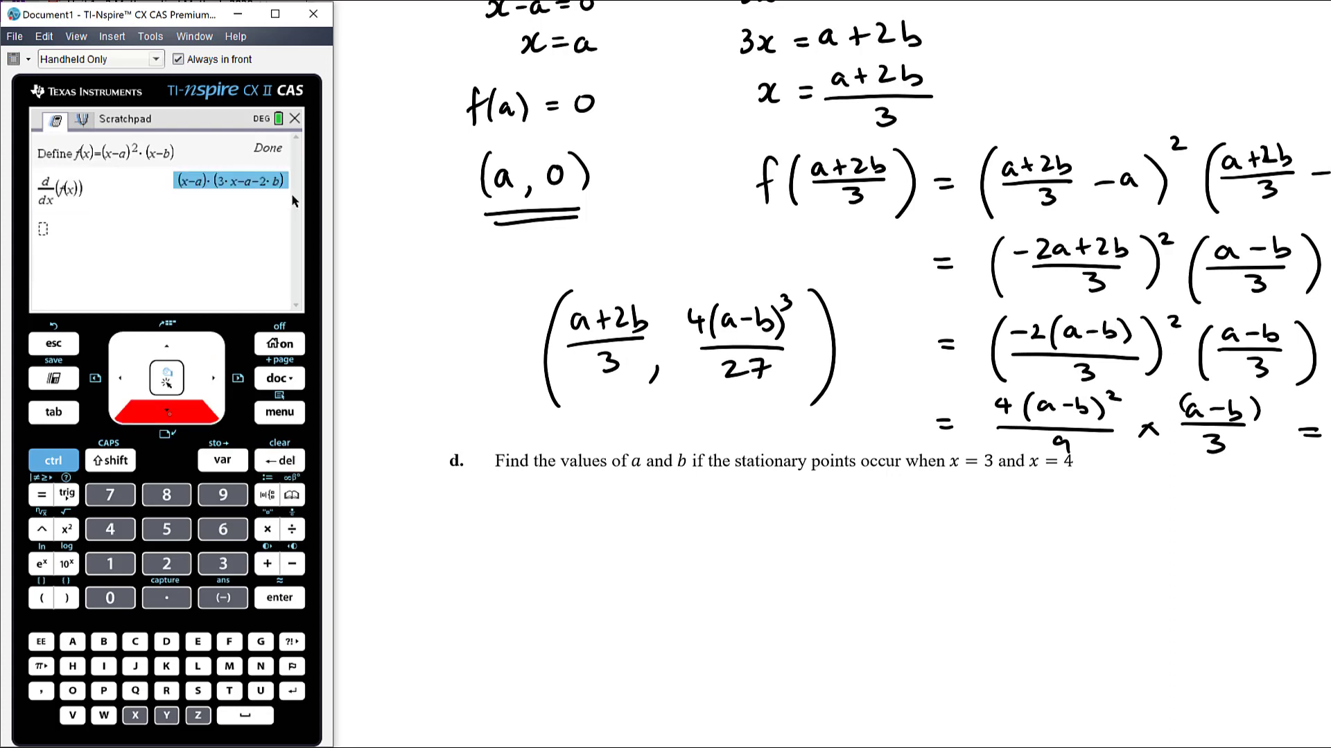
pyautogui.press('Down')
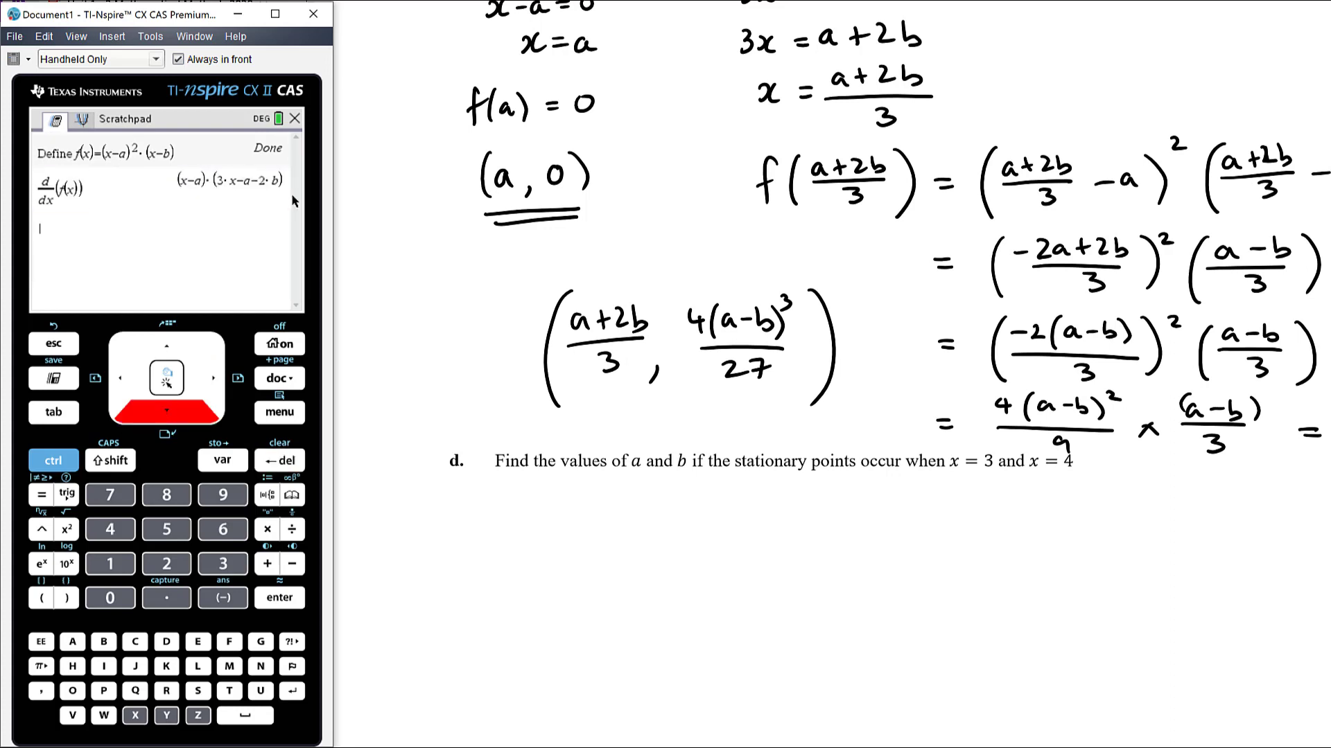
pyautogui.write('31')
pyautogui.press('BackSpace')
pyautogui.press('BackSpace')
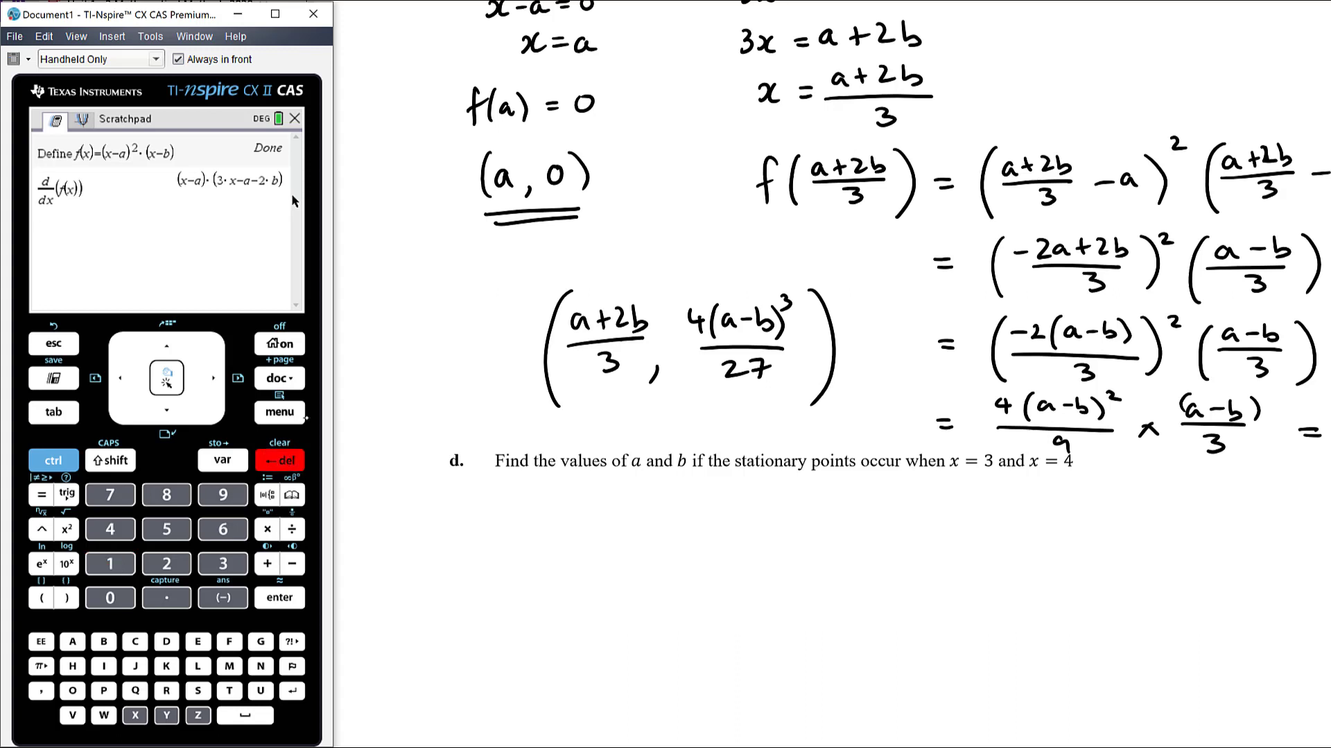
# Solve d/dx(f(x)) = 0 for x with Algebra > Solve.
pyautogui.hotkey('ctrl', 'm')
pyautogui.press('3')
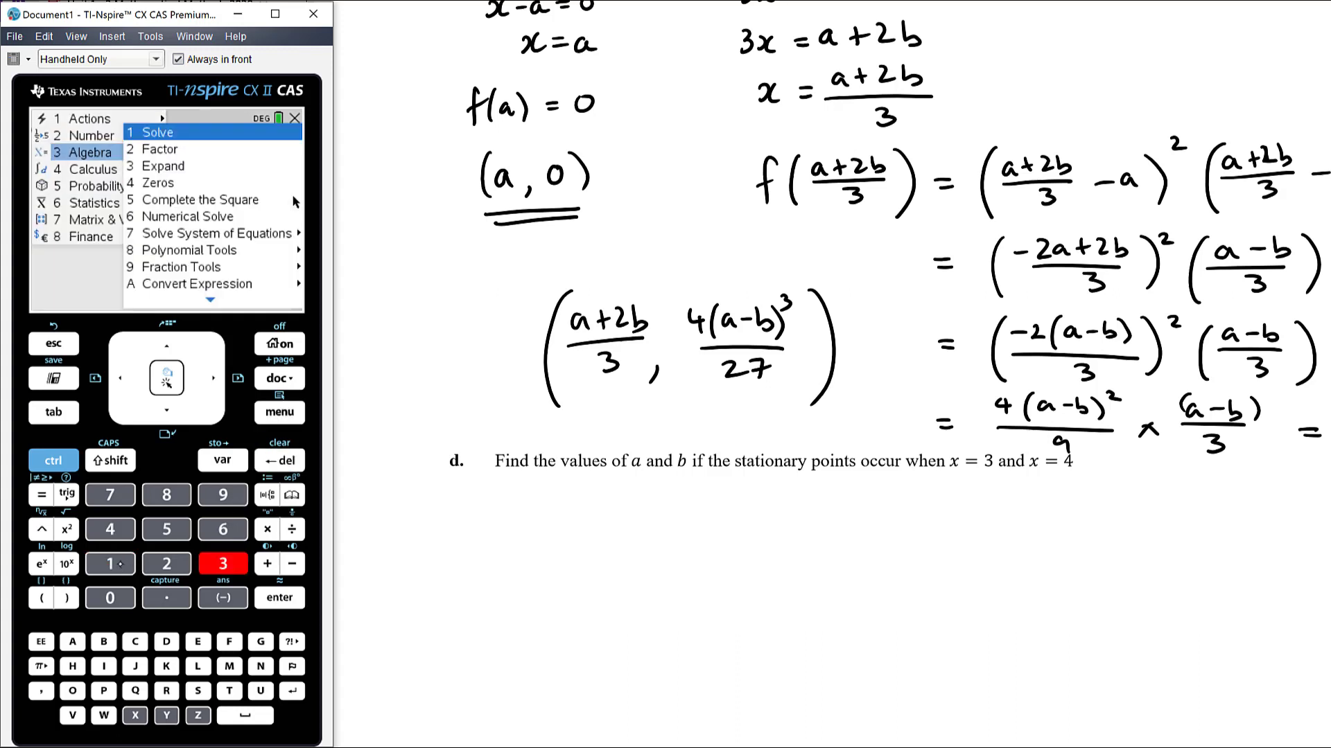
pyautogui.press('1')
pyautogui.press('Up')
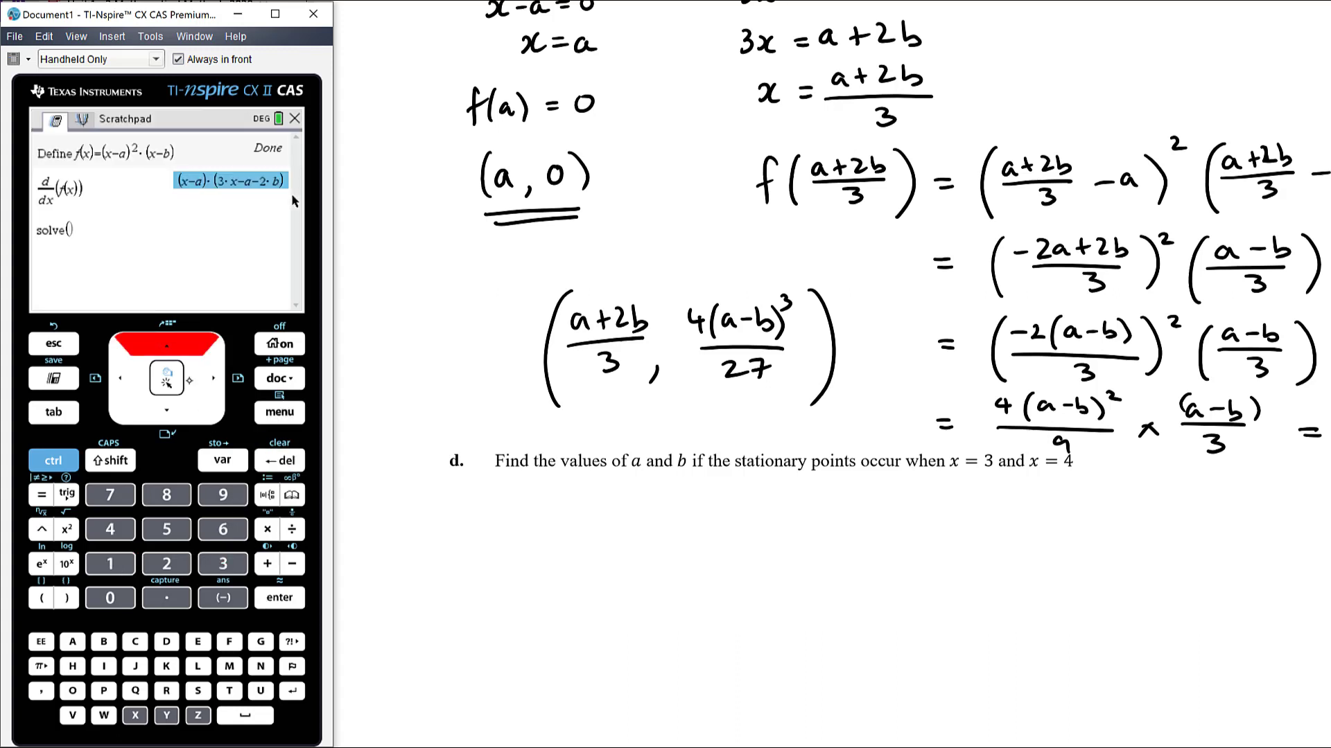
pyautogui.press('Up')
pyautogui.press('Return')
pyautogui.write('=0')
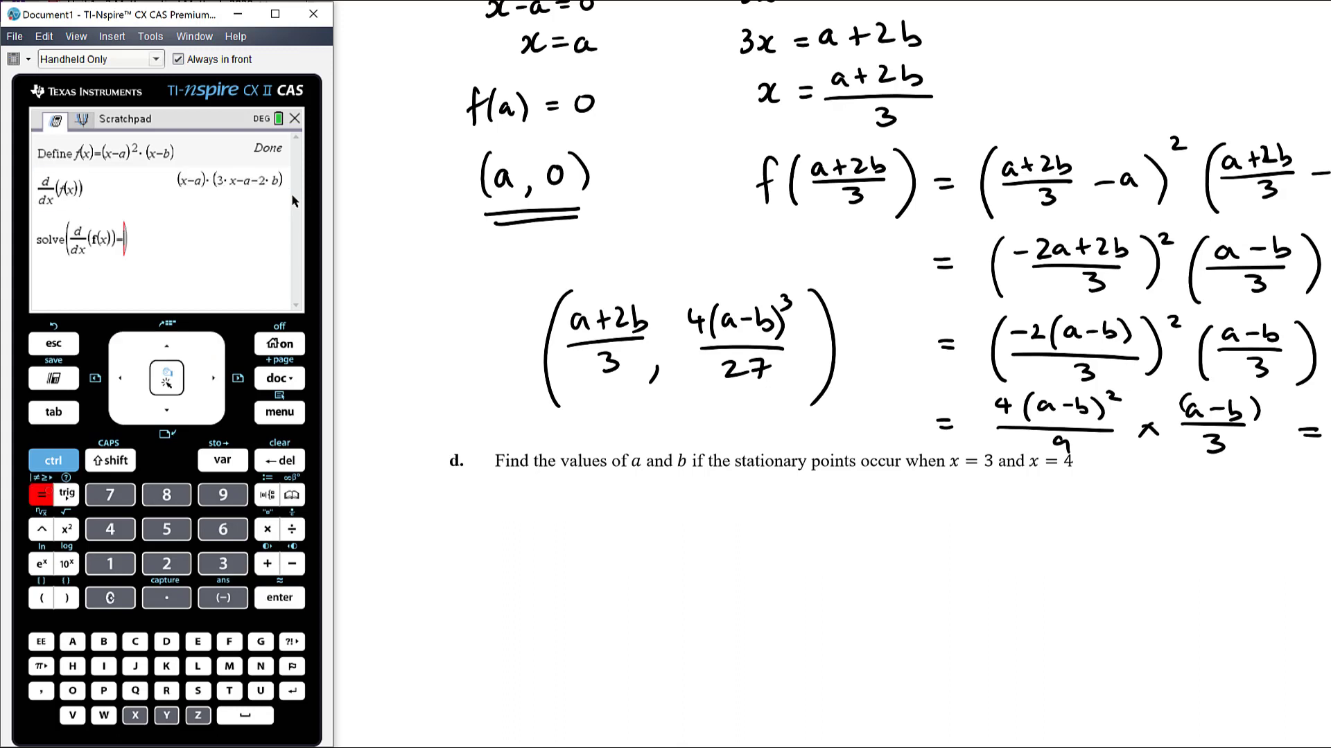
pyautogui.write(',x')
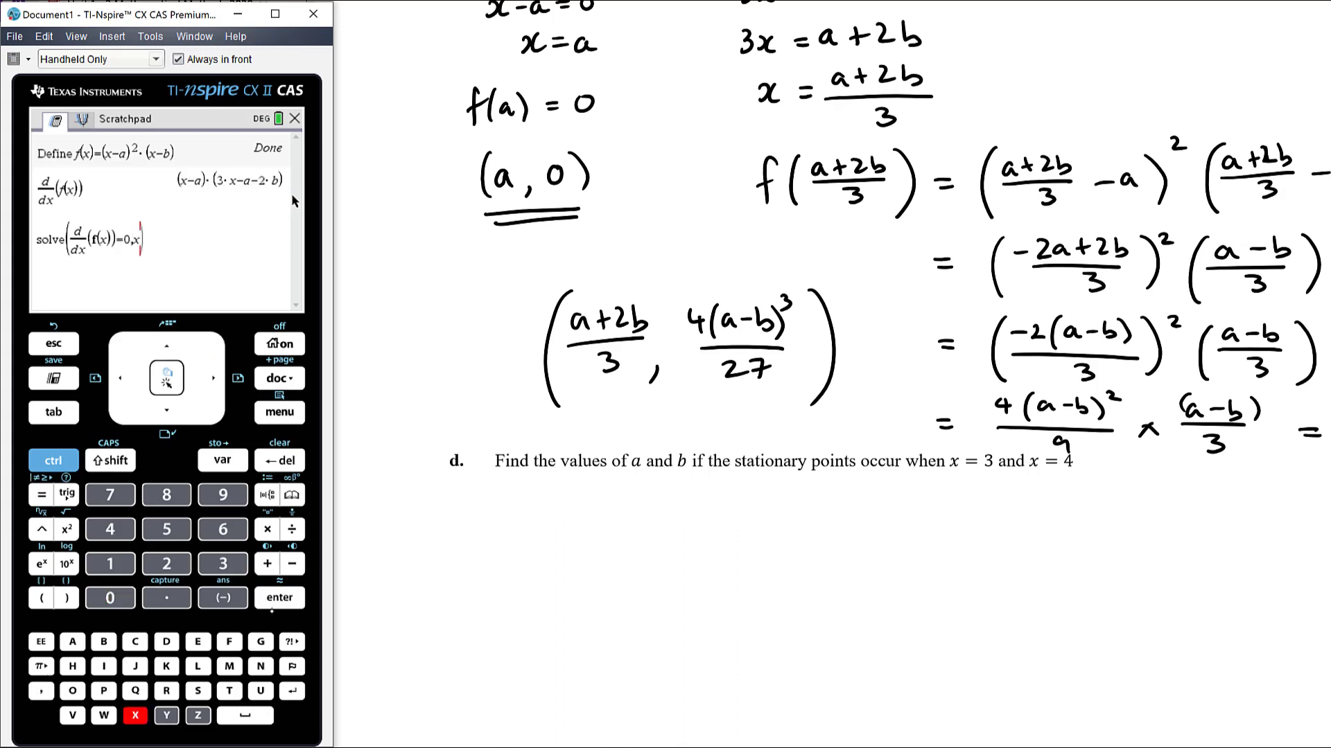
pyautogui.press('Return')
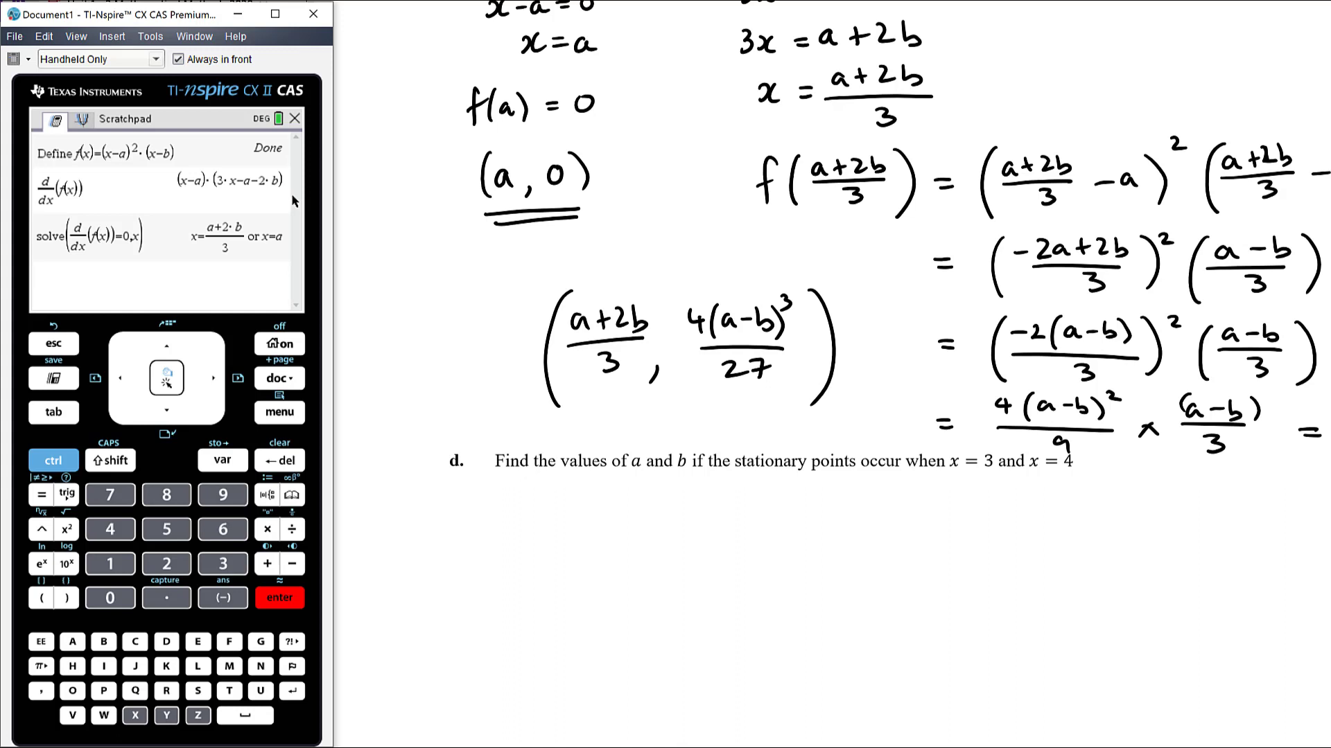
# Evaluate f(a), confirming it equals 0.
pyautogui.write('(f)')
pyautogui.press('BackSpace')
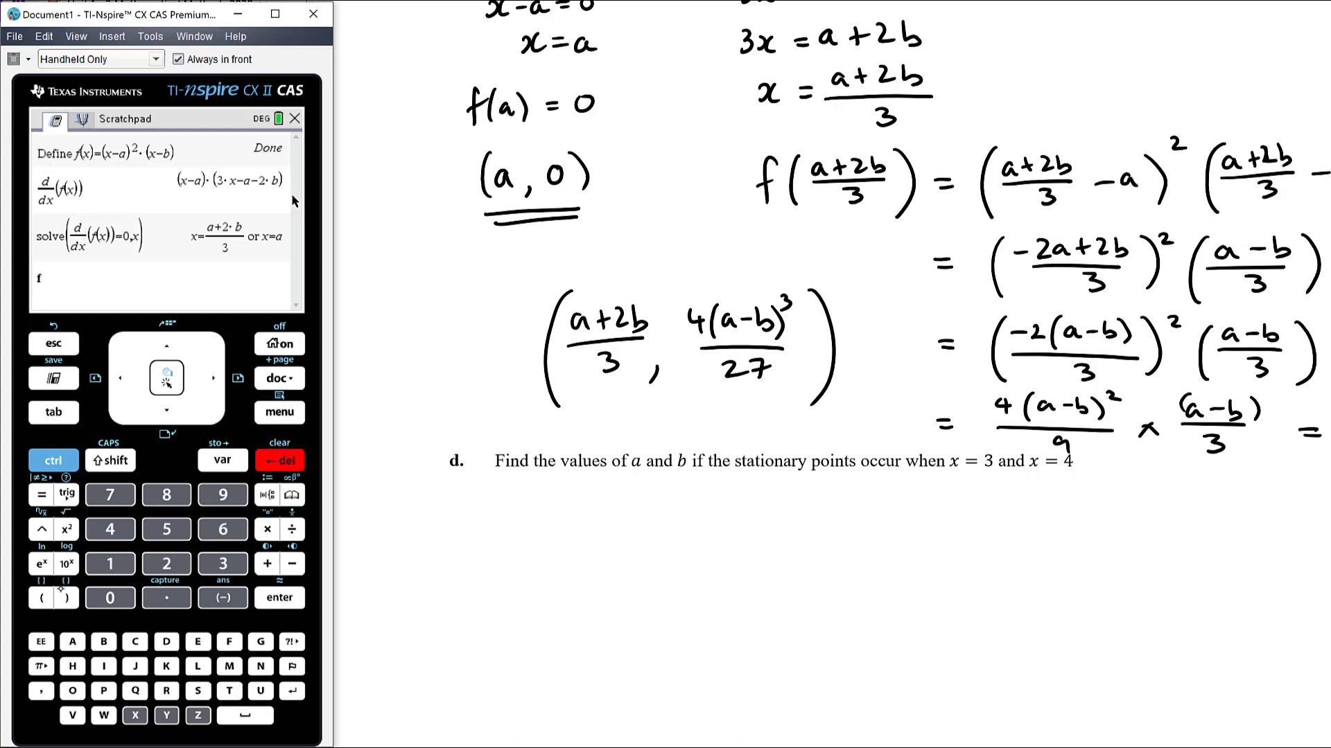
pyautogui.write('(a')
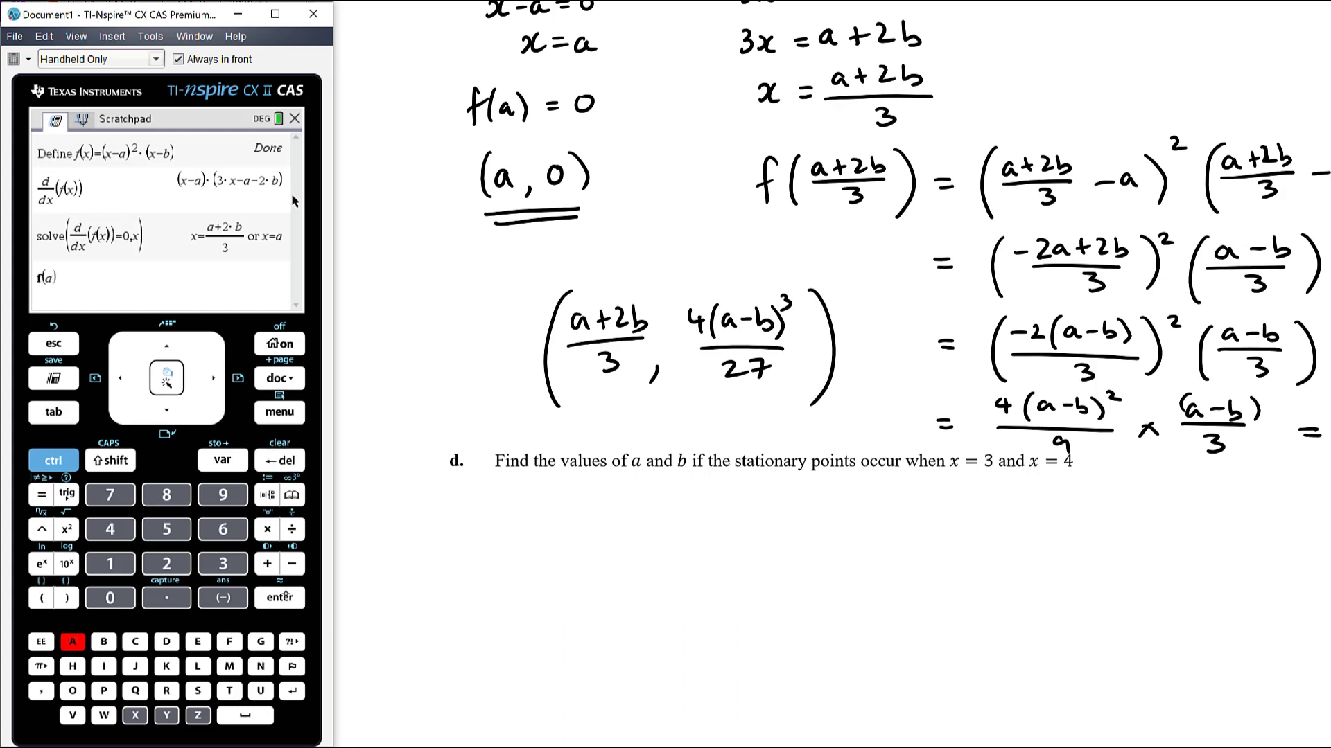
pyautogui.press('Return')
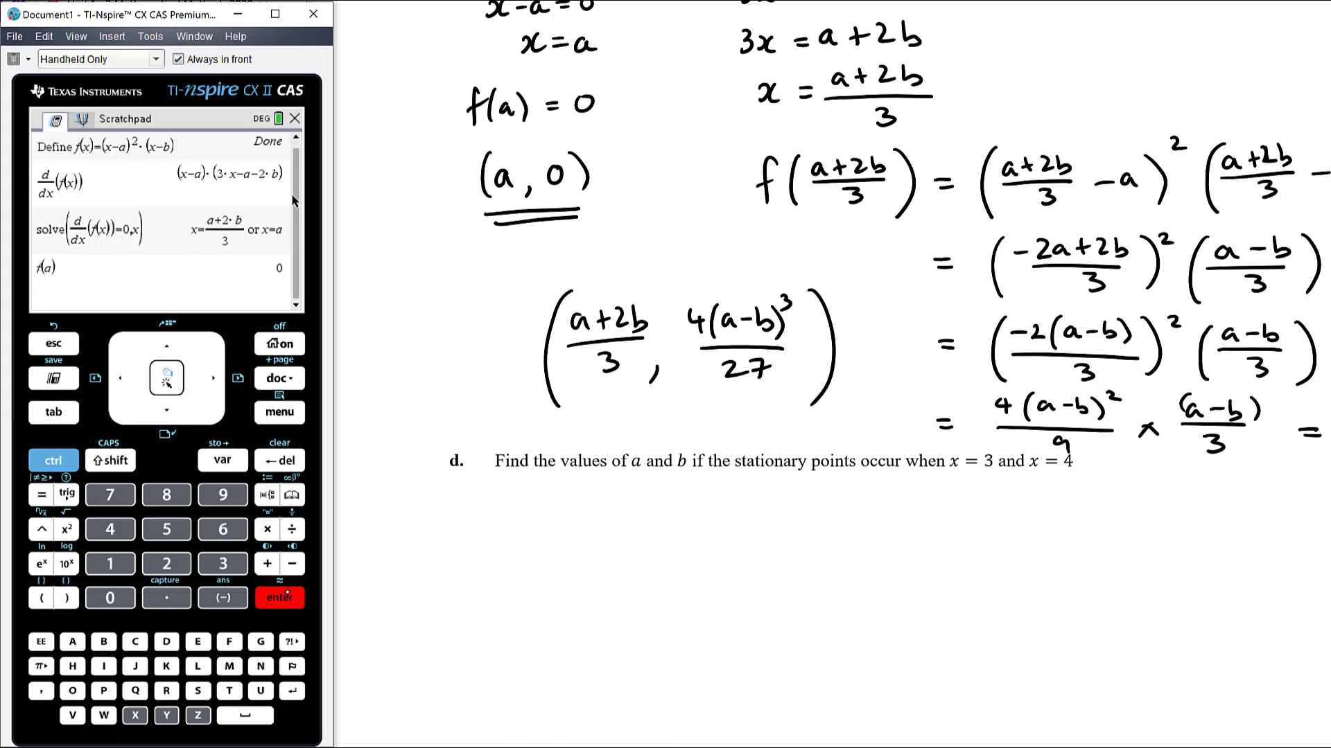
# Evaluate f((a+2b)/3), confirming it equals 4(a−b)³/27.
pyautogui.write('f(')
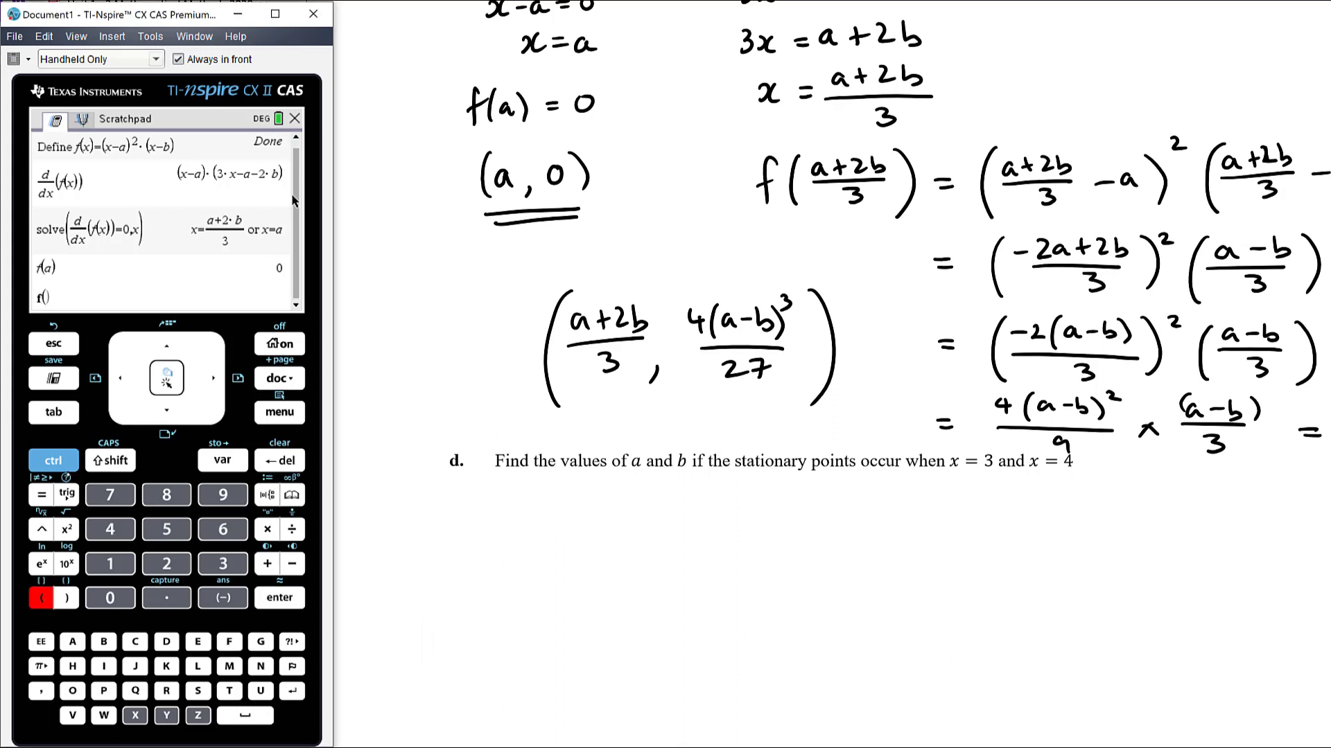
pyautogui.hotkey('ctrl', '/')
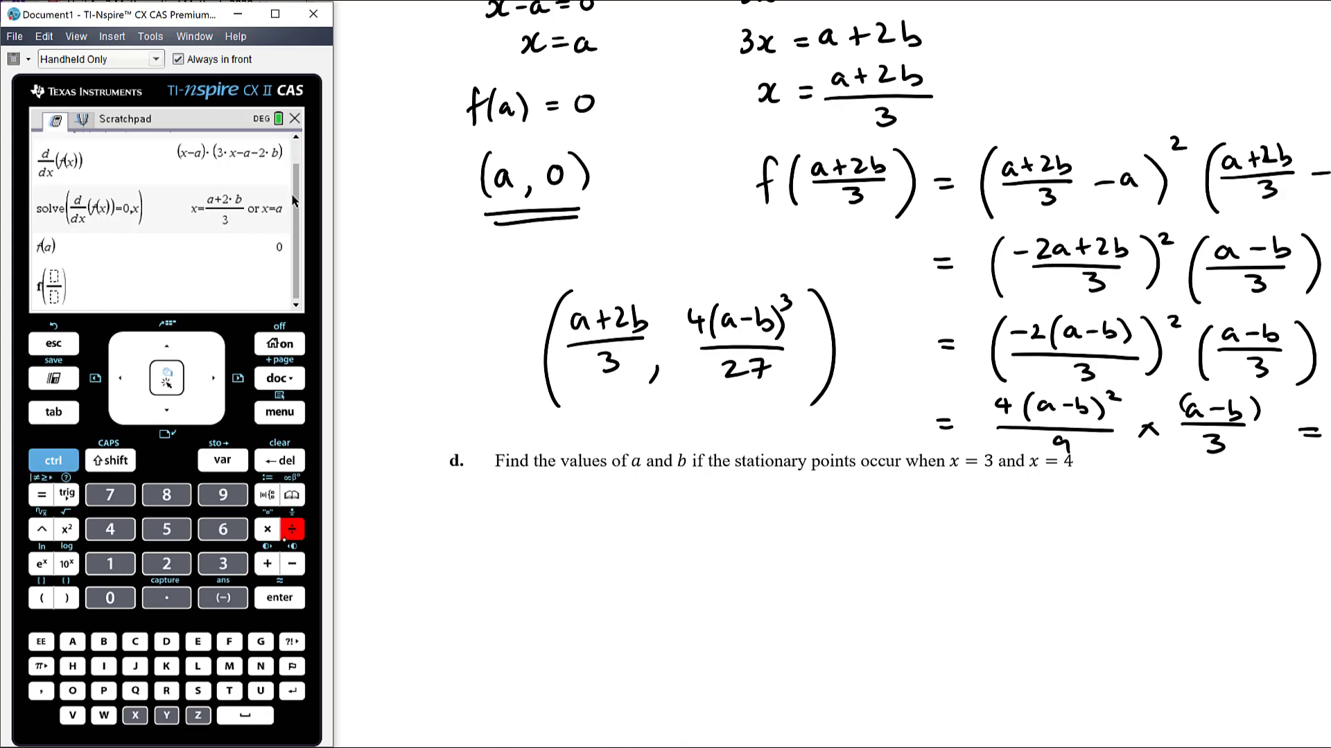
pyautogui.write('a+2')
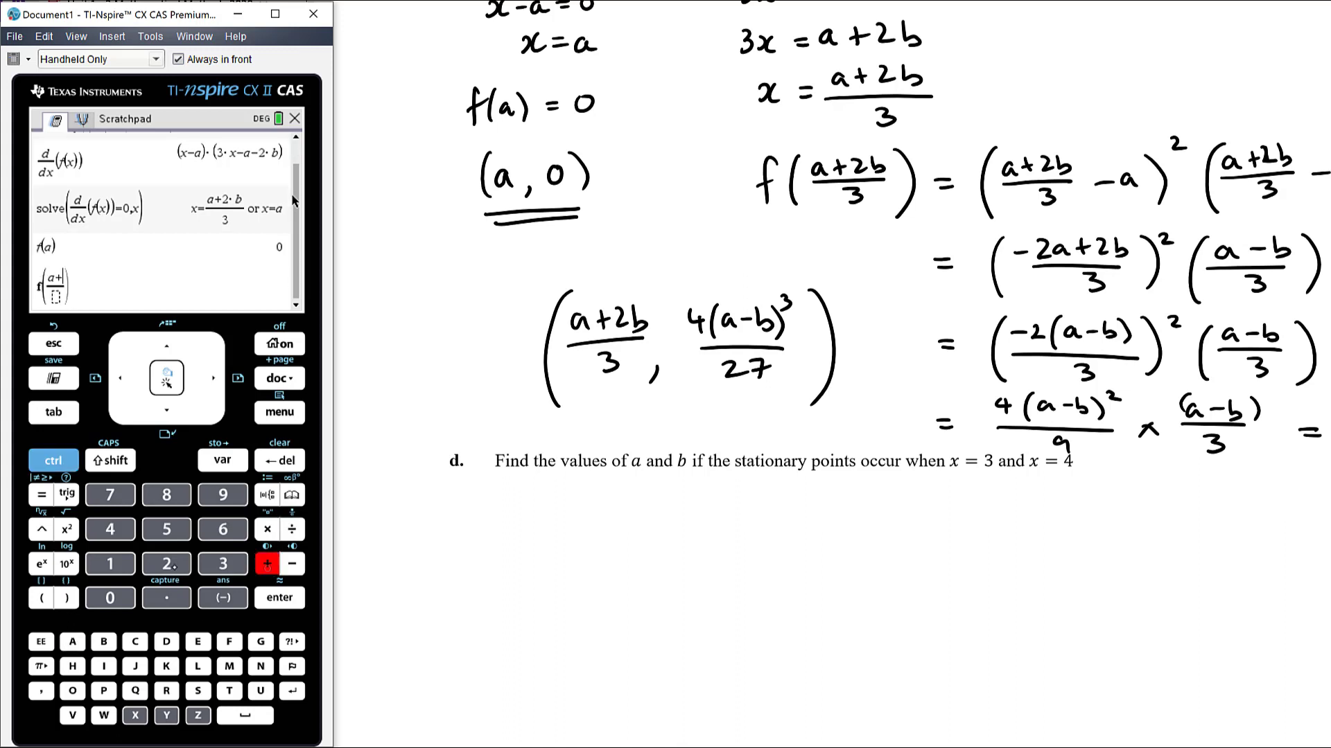
pyautogui.write('b')
pyautogui.press('Down')
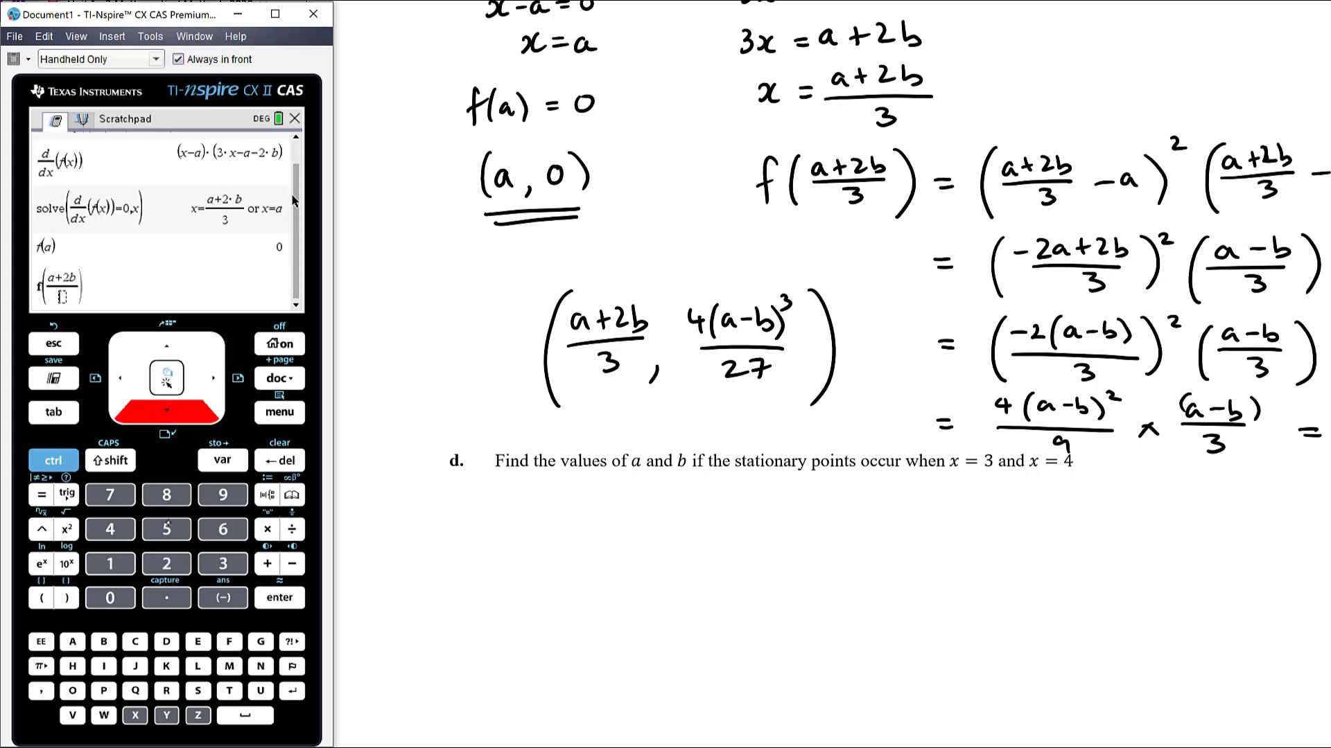
pyautogui.write('3')
pyautogui.press('Right')
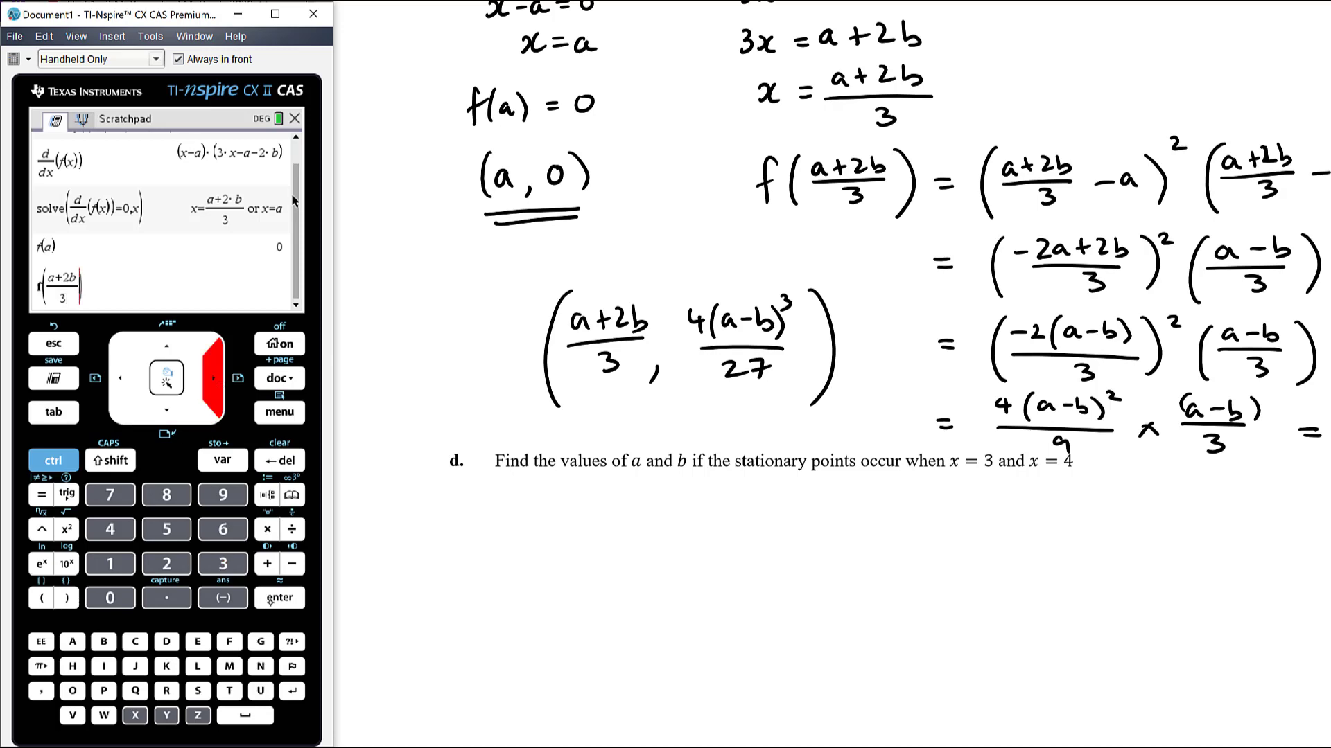
pyautogui.press('Return')
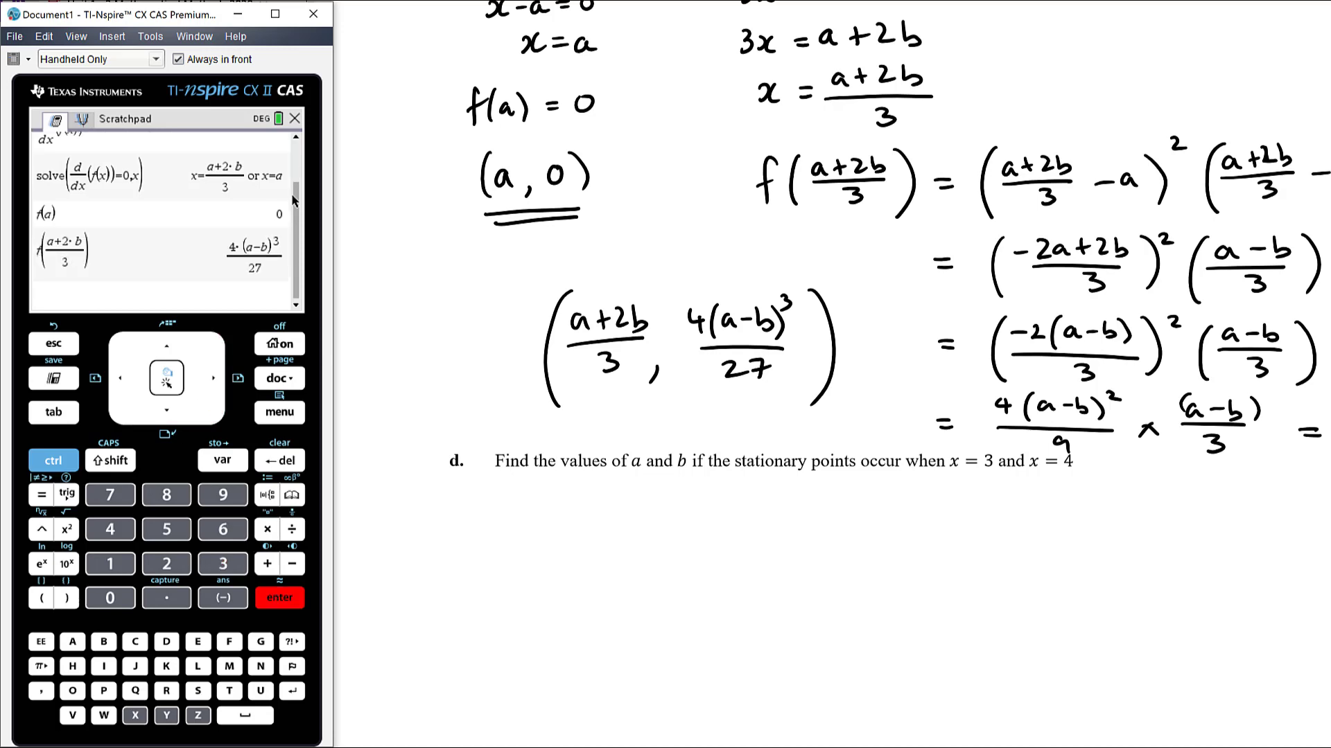
pyautogui.scroll(10, 839, 416)
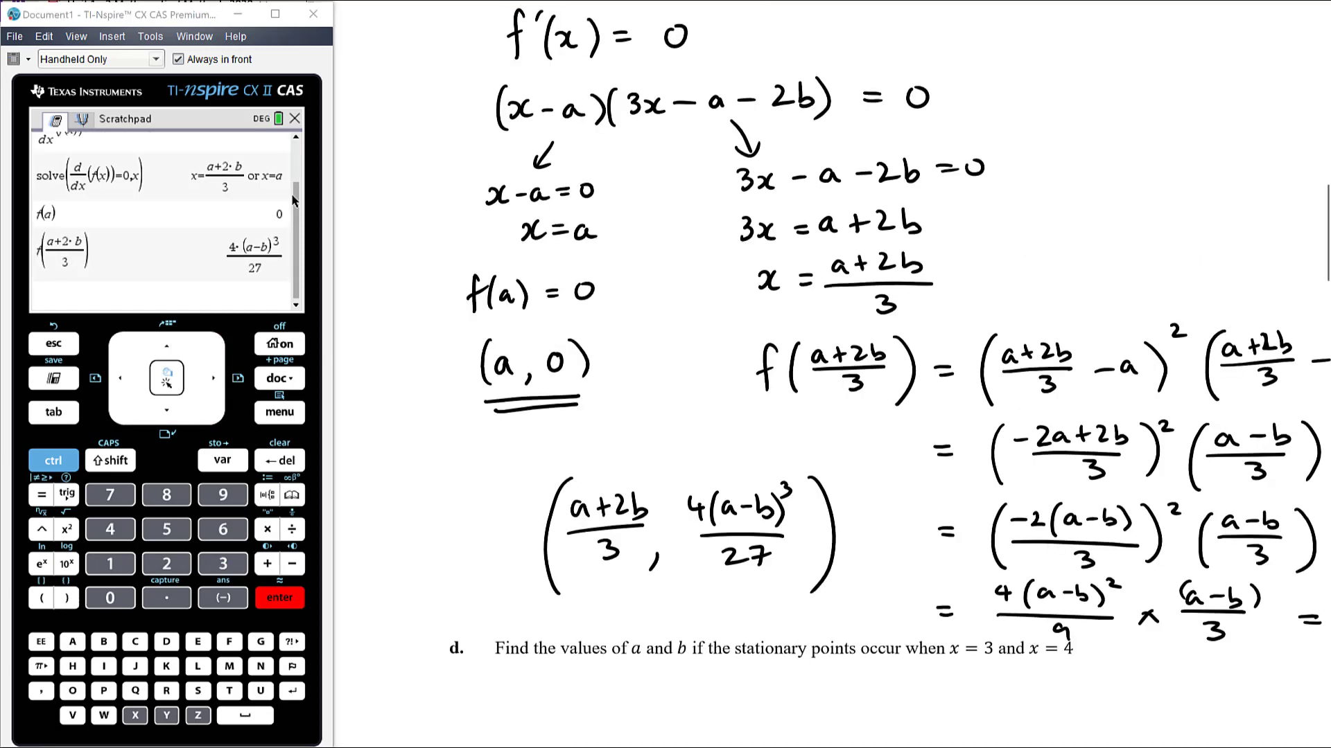
# Dot the sketch's minimum turning point and handwrite the label ((a+2b)/3, 4(a−b)³/27) beneath it.
pyautogui.scroll(11, 838, 415)
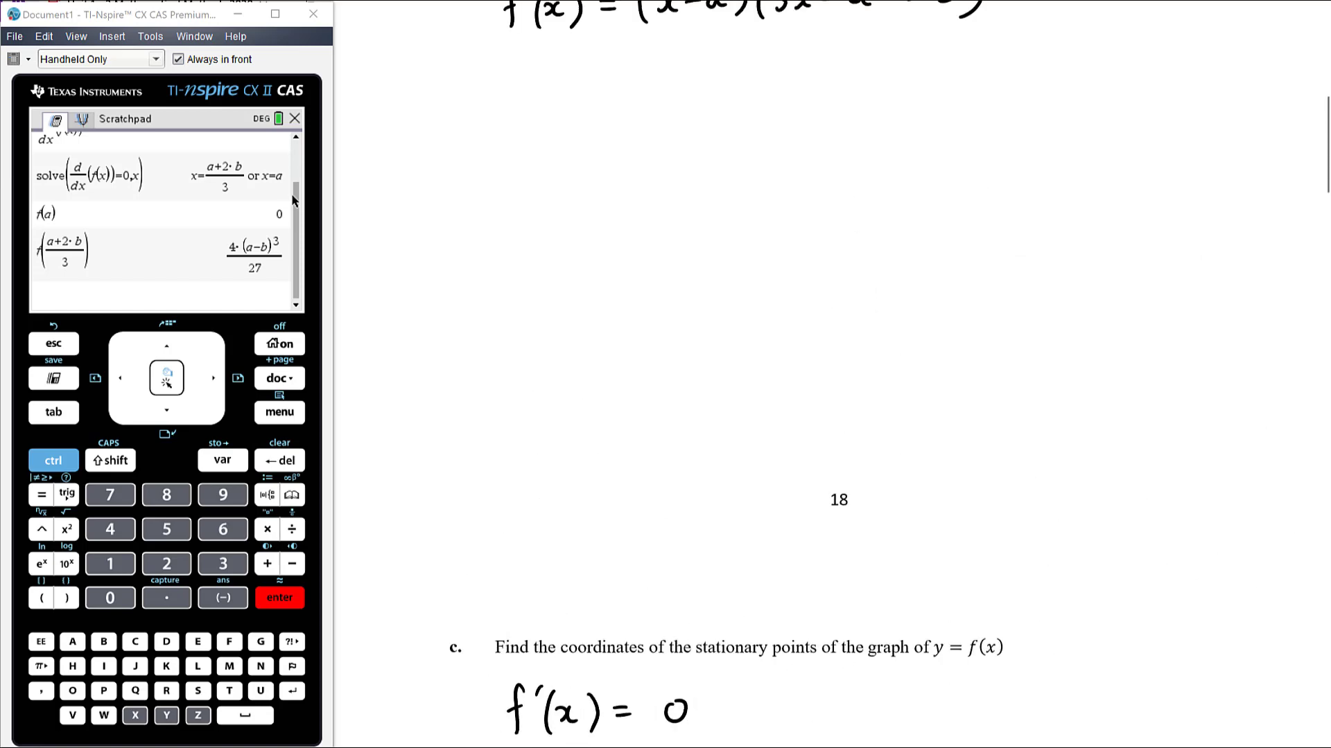
pyautogui.click(1026, 220)
pyautogui.moveTo(976, 237)
pyautogui.mouseDown()
pyautogui.moveTo(967, 297)
pyautogui.moveTo(991, 262)
pyautogui.mouseUp()
pyautogui.moveTo(996, 255); pyautogui.dragTo(1004, 254)
pyautogui.moveTo(1000, 247)
pyautogui.mouseDown()
pyautogui.moveTo(1000, 261)
pyautogui.moveTo(1028, 260)
pyautogui.mouseUp()
pyautogui.moveTo(975, 270)
pyautogui.mouseDown()
pyautogui.moveTo(1038, 263)
pyautogui.moveTo(1002, 285)
pyautogui.mouseUp()
pyautogui.moveTo(1071, 244); pyautogui.dragTo(1089, 264)
pyautogui.moveTo(1105, 249); pyautogui.dragTo(1137, 258)
pyautogui.moveTo(1140, 237)
pyautogui.mouseDown()
pyautogui.moveTo(1147, 262)
pyautogui.moveTo(1156, 242)
pyautogui.mouseUp()
pyautogui.moveTo(1078, 276)
pyautogui.mouseDown()
pyautogui.moveTo(1161, 268)
pyautogui.moveTo(1131, 298)
pyautogui.mouseUp()
pyautogui.moveTo(1189, 217); pyautogui.dragTo(1191, 300)
# Handwrite the example equation y = (x−2)²(x−5) beside the sketch.
pyautogui.moveTo(1013, 362)
pyautogui.mouseDown()
pyautogui.moveTo(1033, 362)
pyautogui.moveTo(1012, 411)
pyautogui.moveTo(1057, 368)
pyautogui.mouseUp()
pyautogui.moveTo(1045, 375)
pyautogui.mouseDown()
pyautogui.moveTo(1080, 393)
pyautogui.moveTo(1094, 381)
pyautogui.mouseUp()
pyautogui.moveTo(1111, 364); pyautogui.dragTo(1103, 382)
pyautogui.moveTo(1119, 370); pyautogui.dragTo(1156, 378)
pyautogui.moveTo(1175, 348); pyautogui.dragTo(1184, 358)
pyautogui.moveTo(1202, 357); pyautogui.dragTo(1198, 387)
pyautogui.moveTo(1206, 363)
pyautogui.mouseDown()
pyautogui.moveTo(1210, 378)
pyautogui.moveTo(1246, 366)
pyautogui.mouseUp()
pyautogui.moveTo(1263, 355)
pyautogui.mouseDown()
pyautogui.moveTo(1253, 374)
pyautogui.moveTo(1275, 383)
pyautogui.mouseUp()
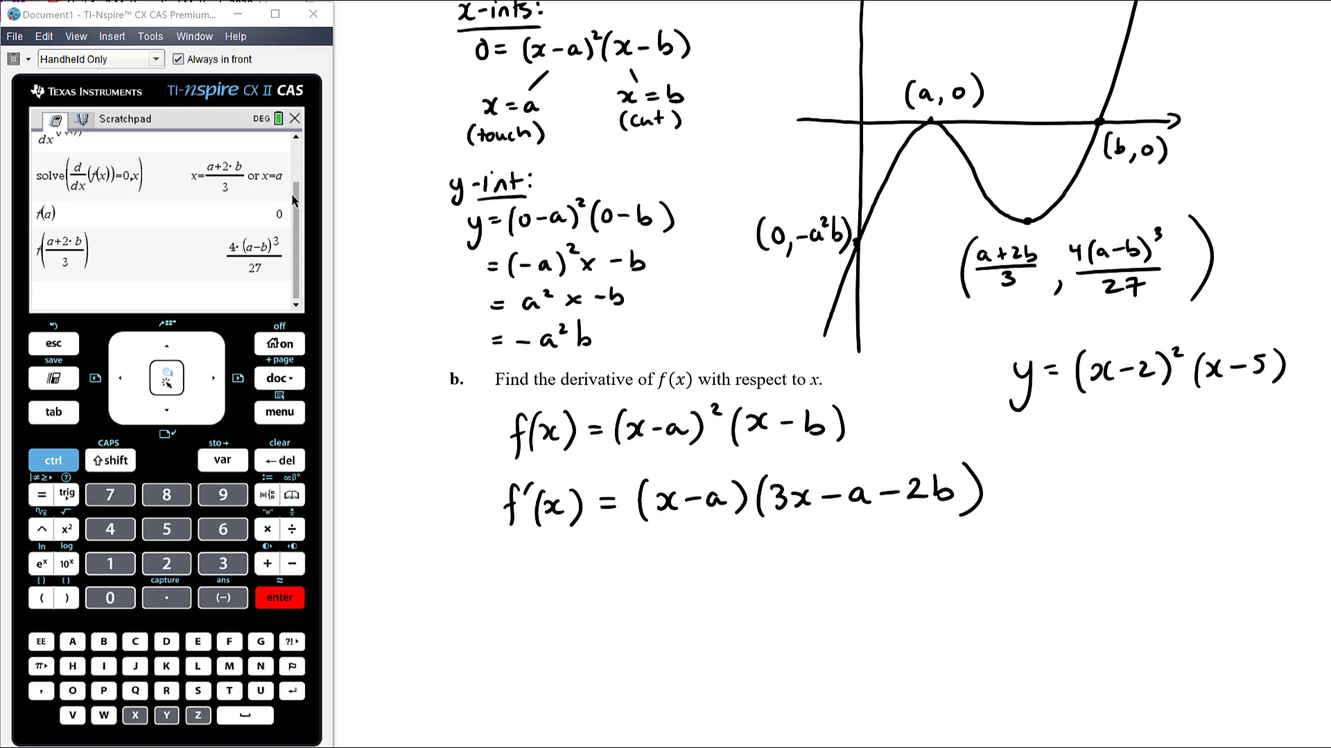
pyautogui.scroll(3, 887, 347)
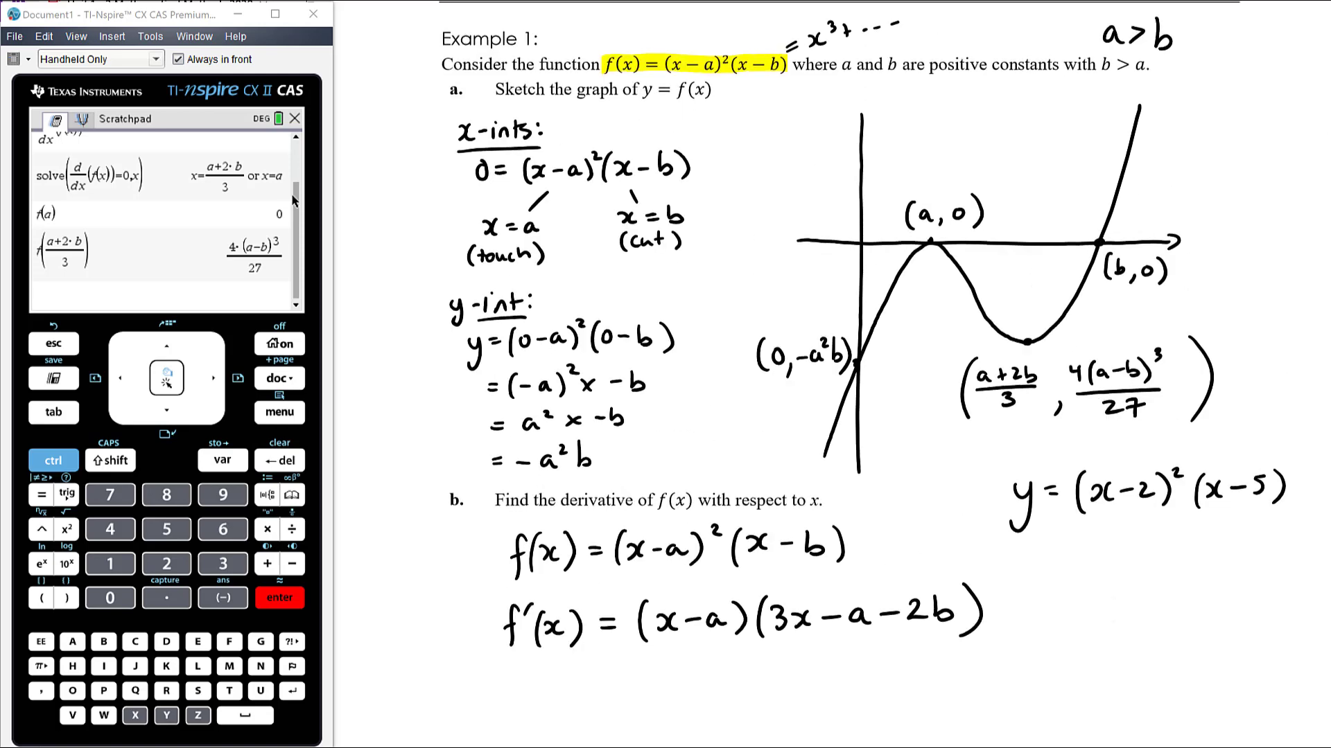
# Wipe the example equation y = (x−2)²(x−5) away with the eraser, then scroll down to part b.
pyautogui.moveTo(1010, 502); pyautogui.dragTo(1282, 488)
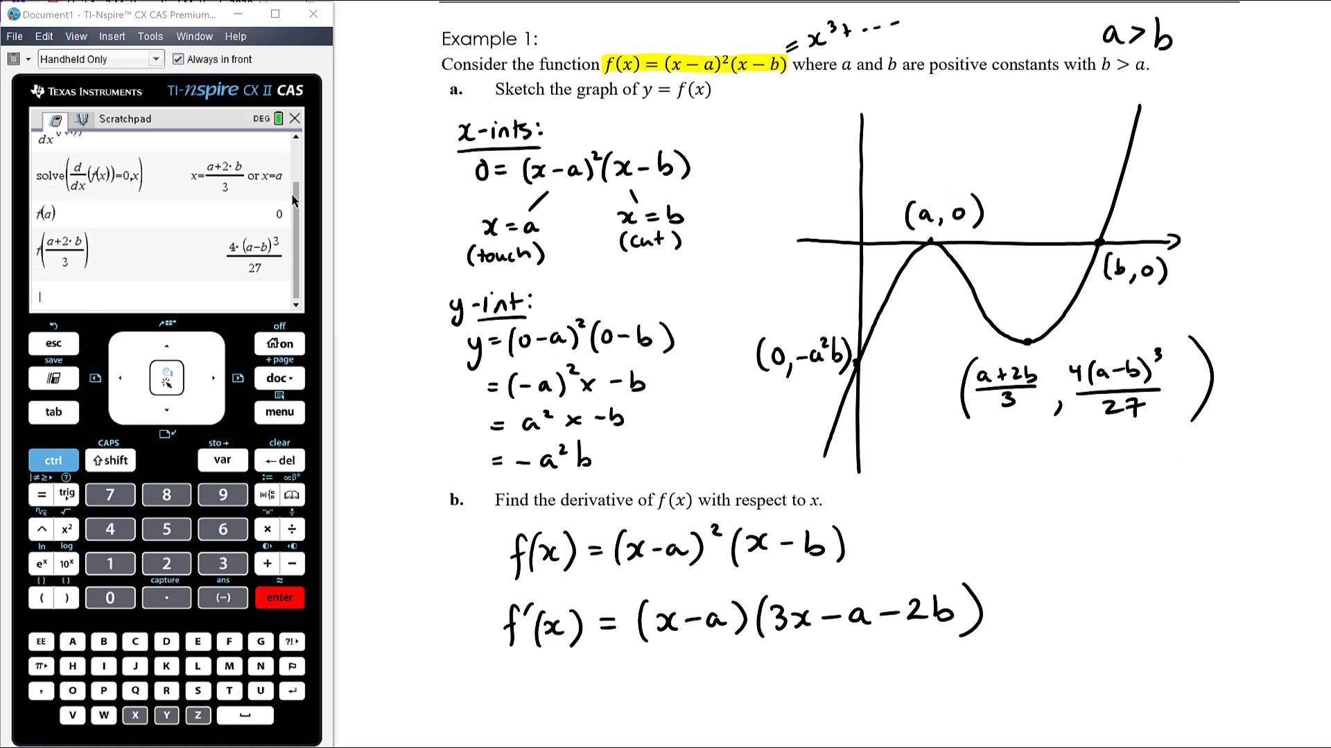
pyautogui.scroll(-5, 832, 278)
pyautogui.scroll(4, 832, 277)
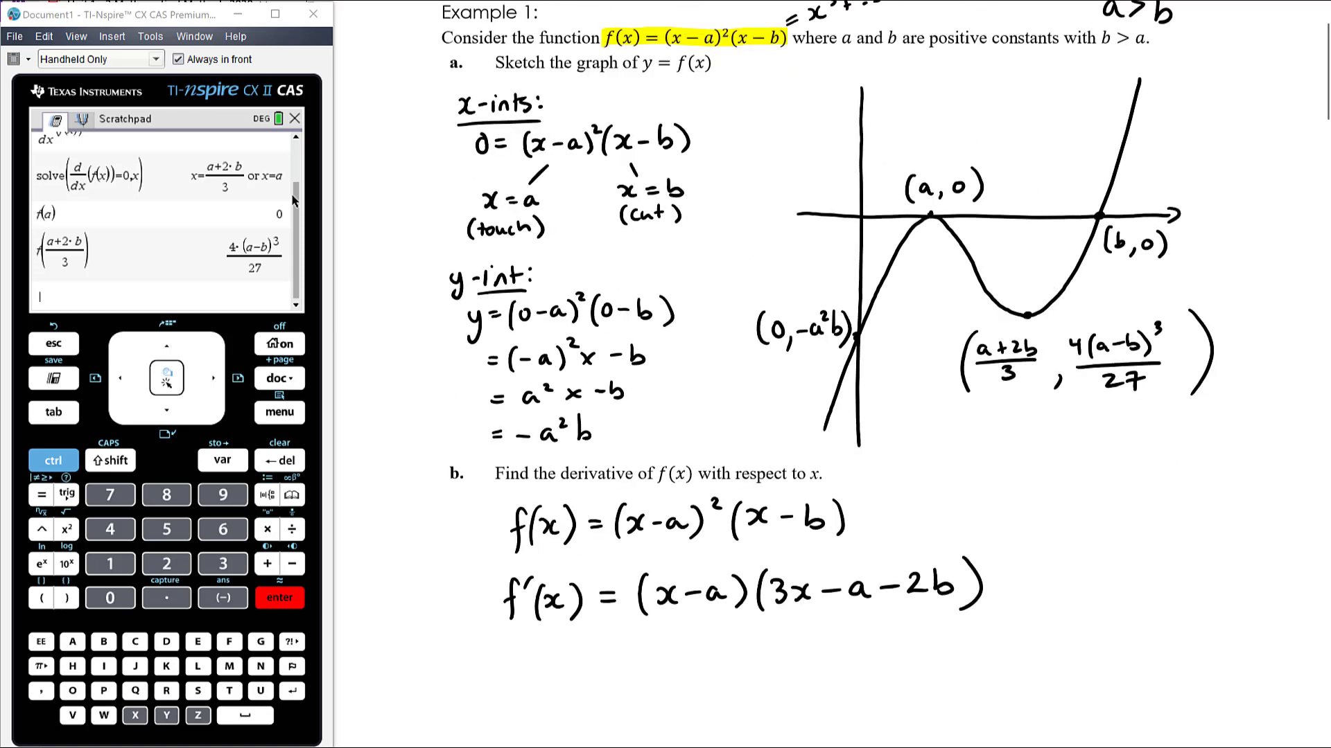
pyautogui.scroll(1, 832, 277)
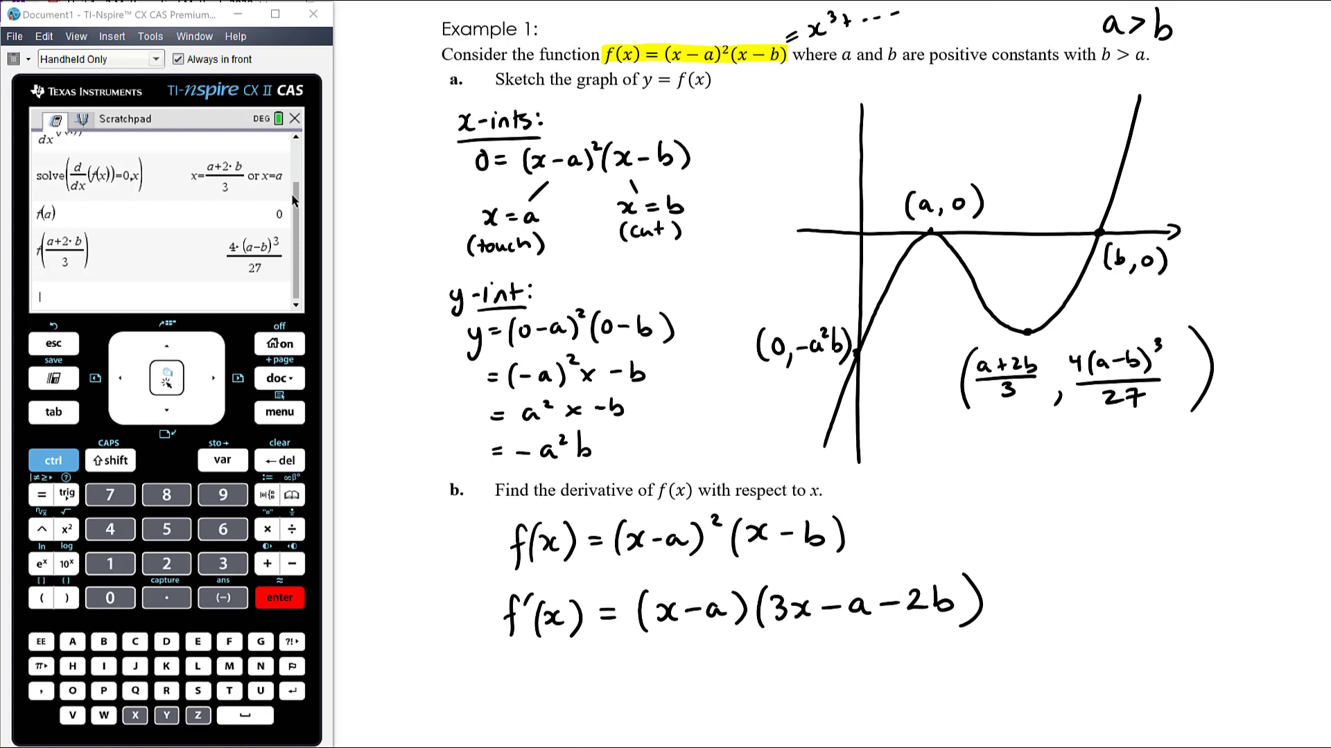
pyautogui.scroll(-8, 832, 277)
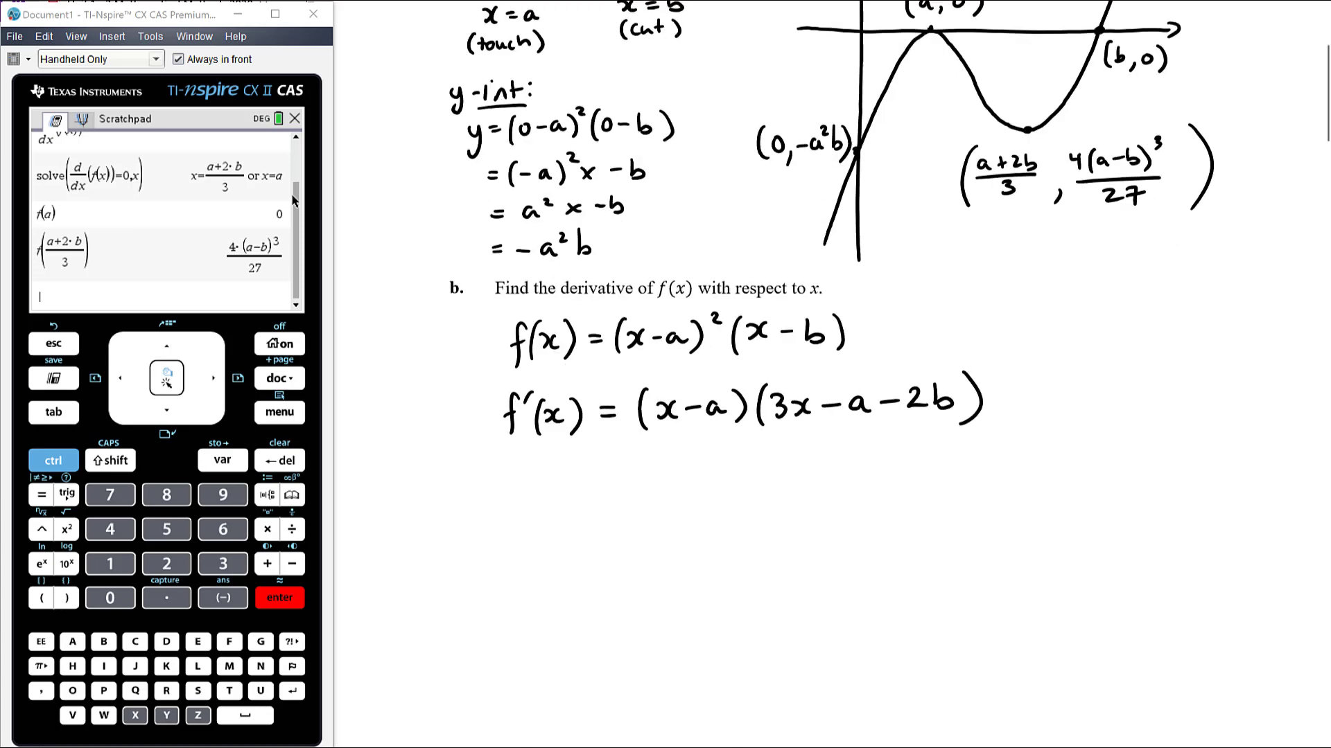